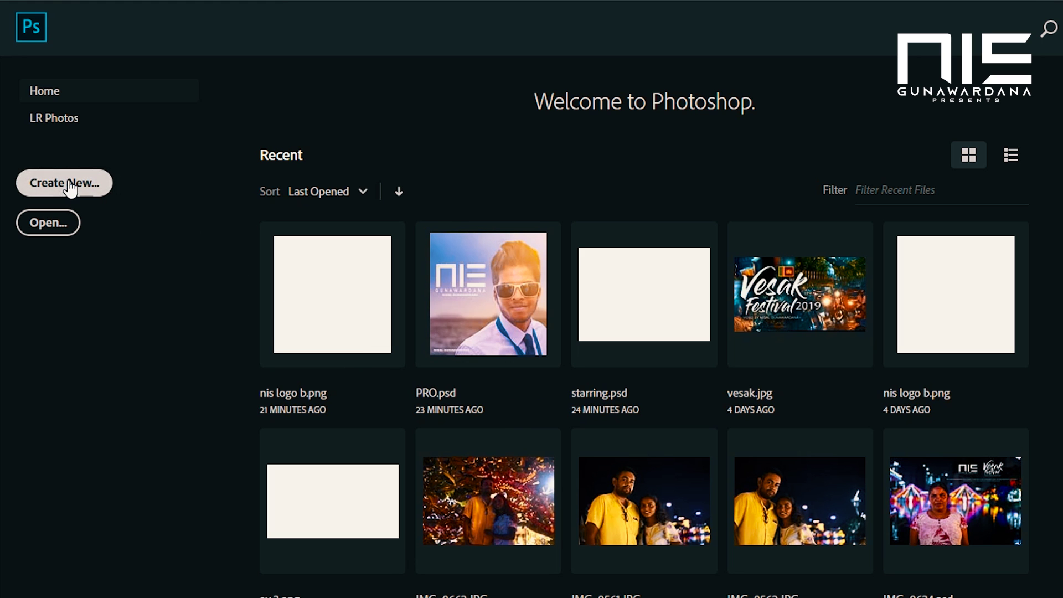
- Start a new document and name it Nis
click(70, 187)
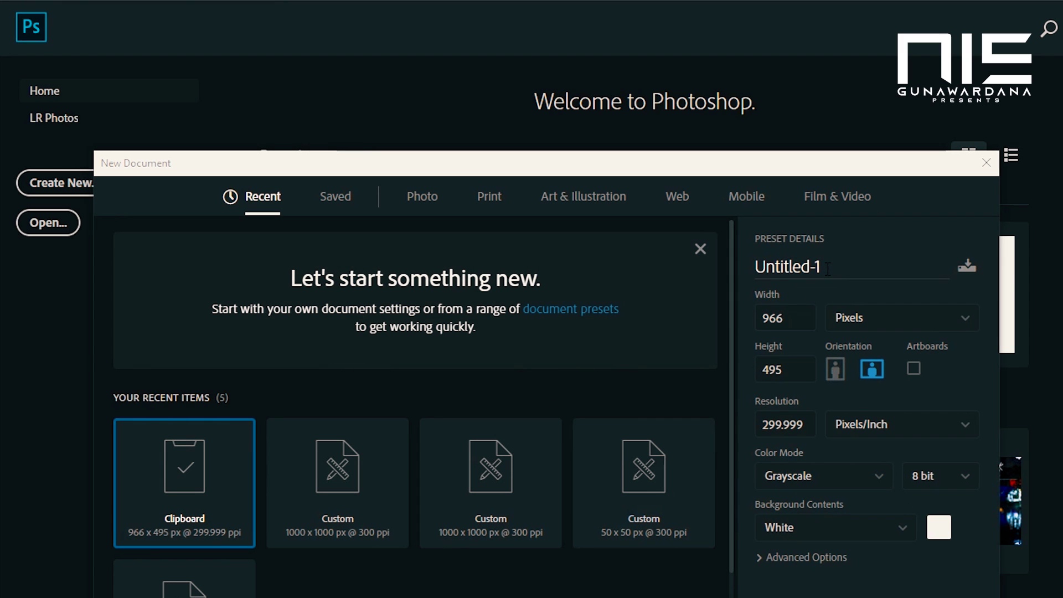
drag(829, 269, 642, 283)
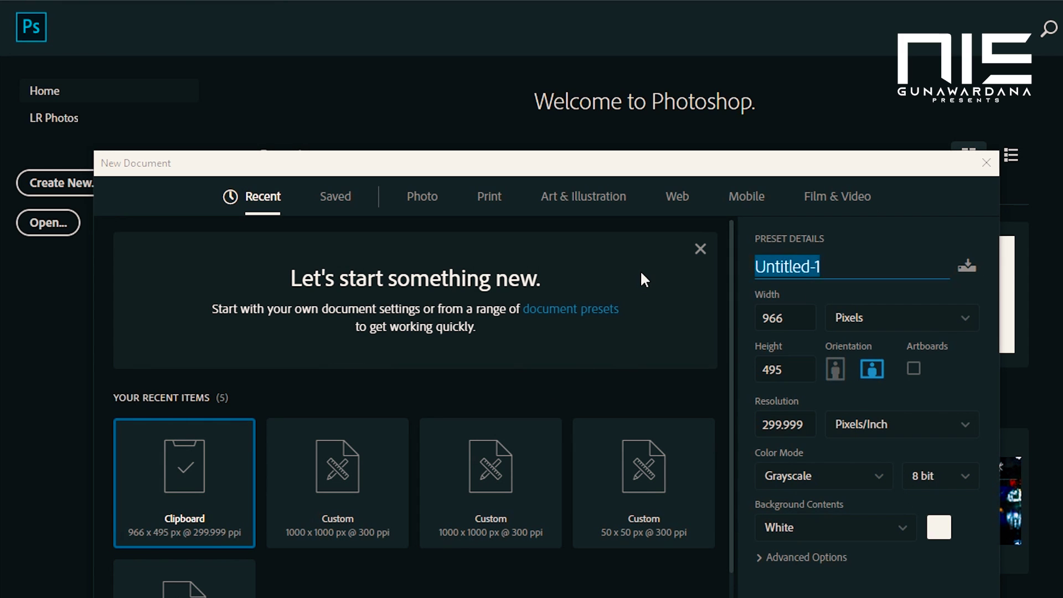
key(BackSpace)
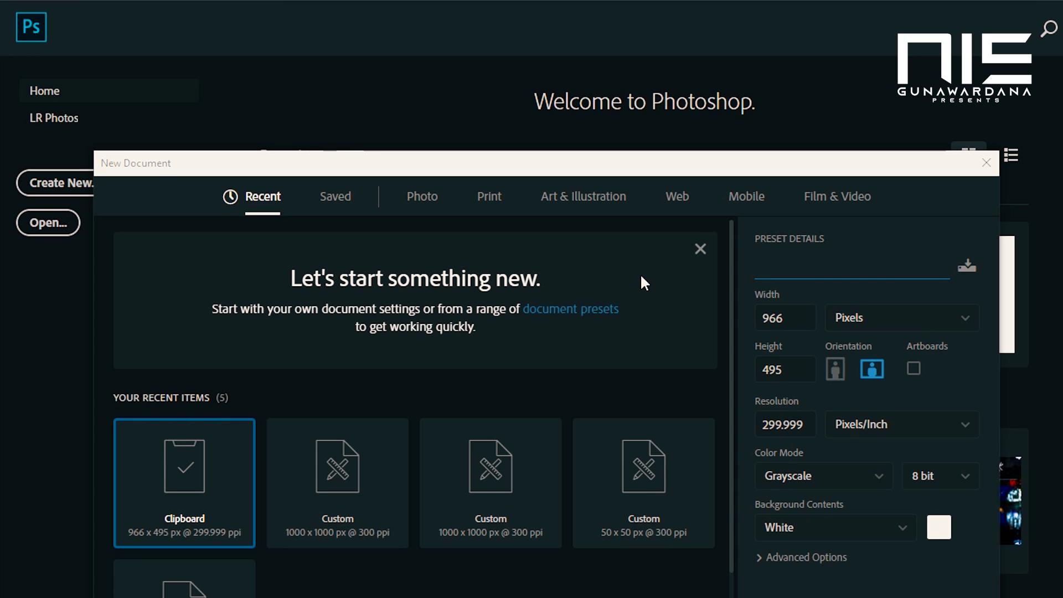
text(Nis)
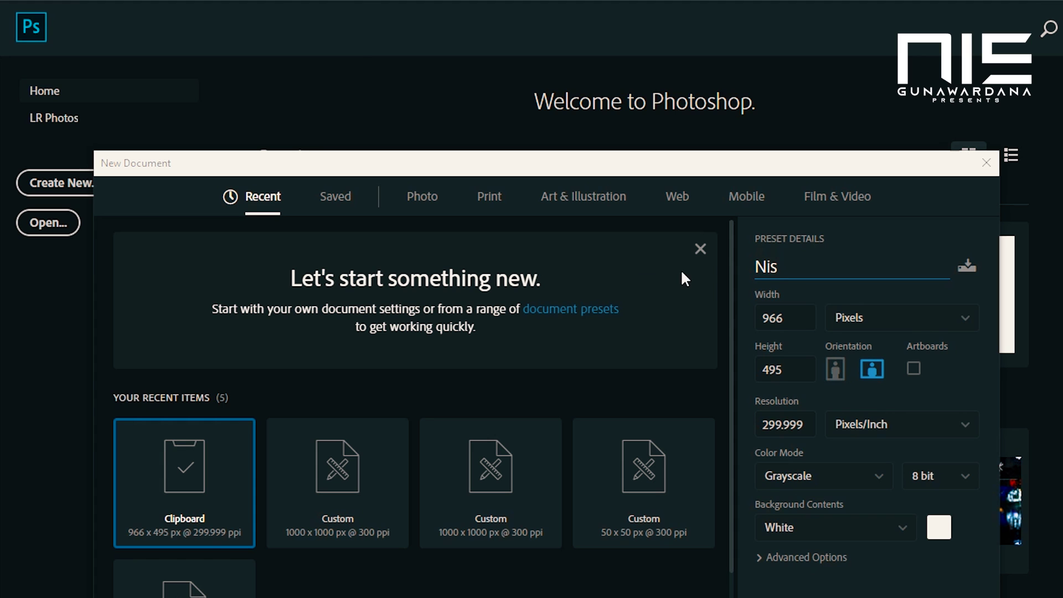
- Set the new document's width and height to 1000 pixels each
click(803, 320)
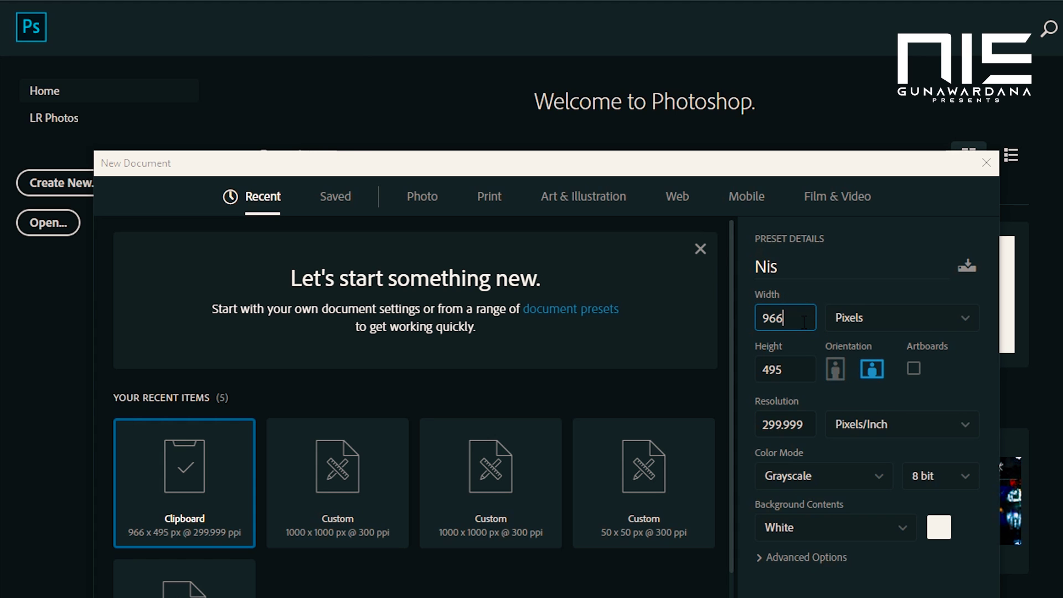
drag(804, 322, 748, 320)
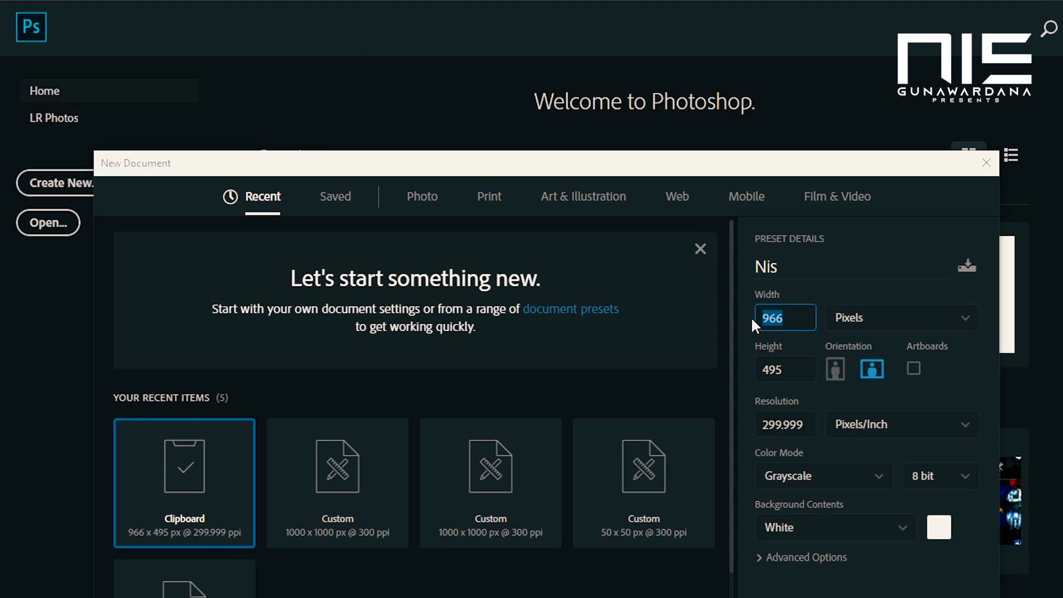
text(1000)
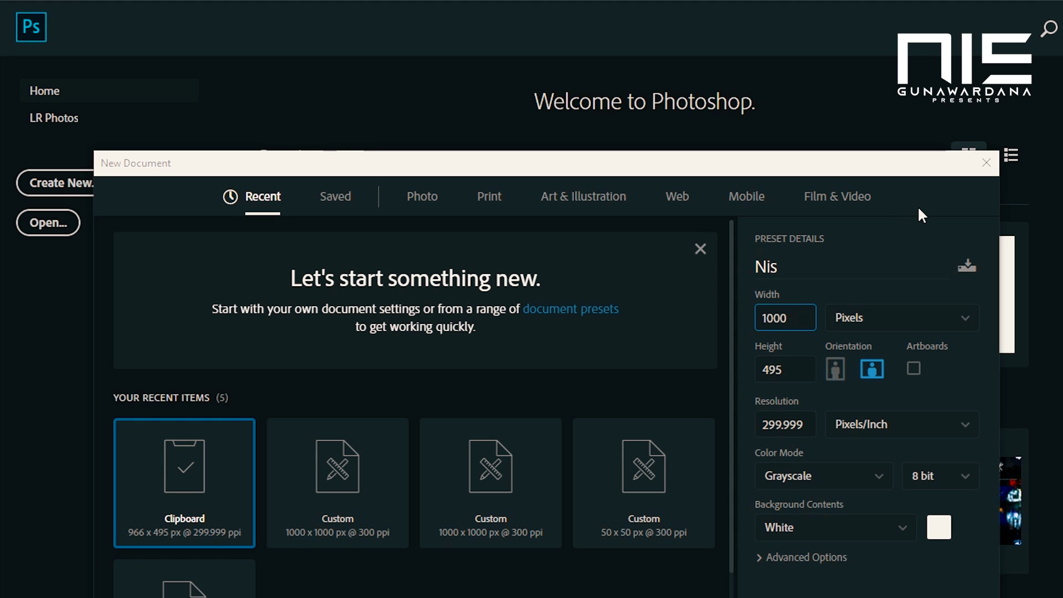
click(803, 368)
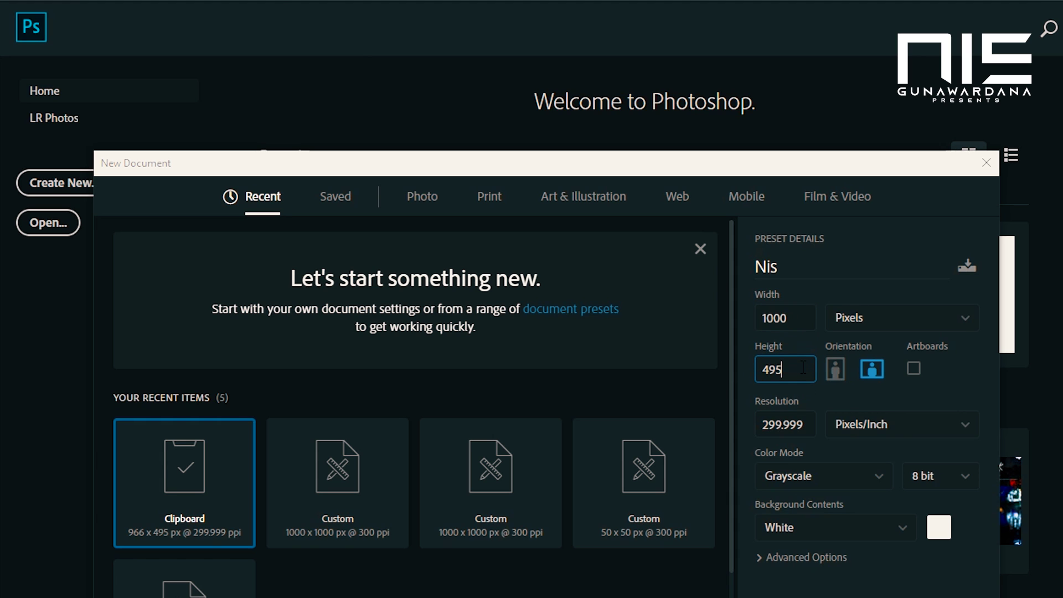
key(ctrl+a)
key(BackSpace)
text(1000)
- Set the resolution to 300 pixels/inch and the color mode to RGB Color
click(812, 425)
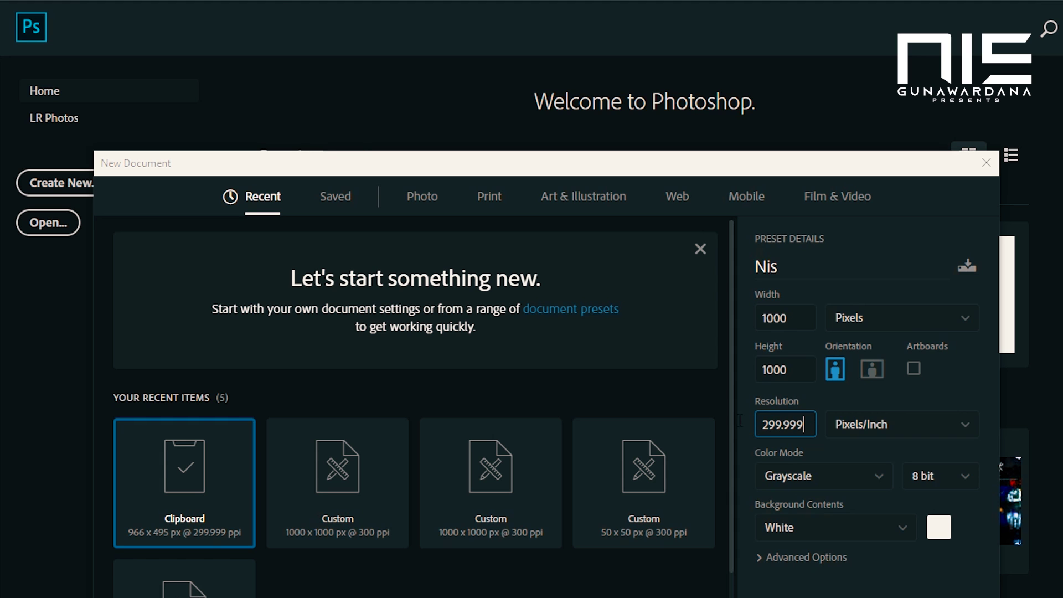
drag(805, 425, 650, 422)
text(300)
click(842, 478)
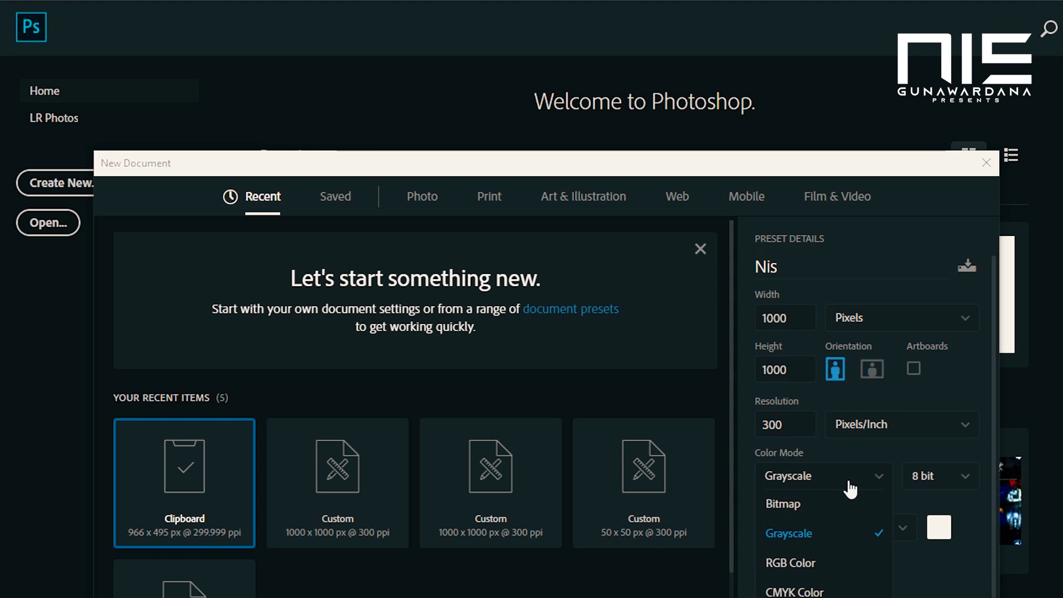
click(826, 570)
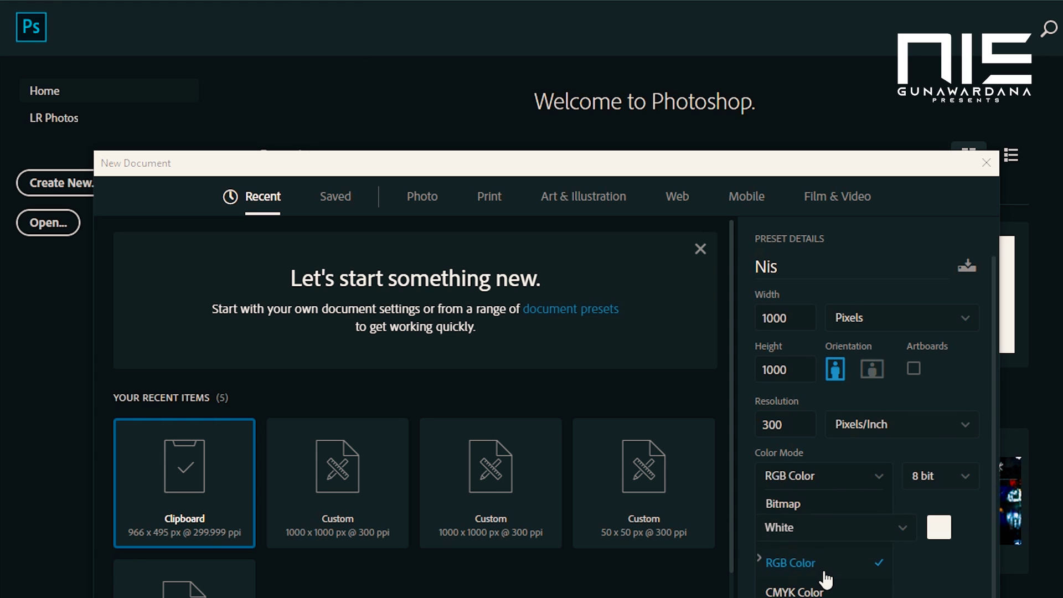
click(855, 475)
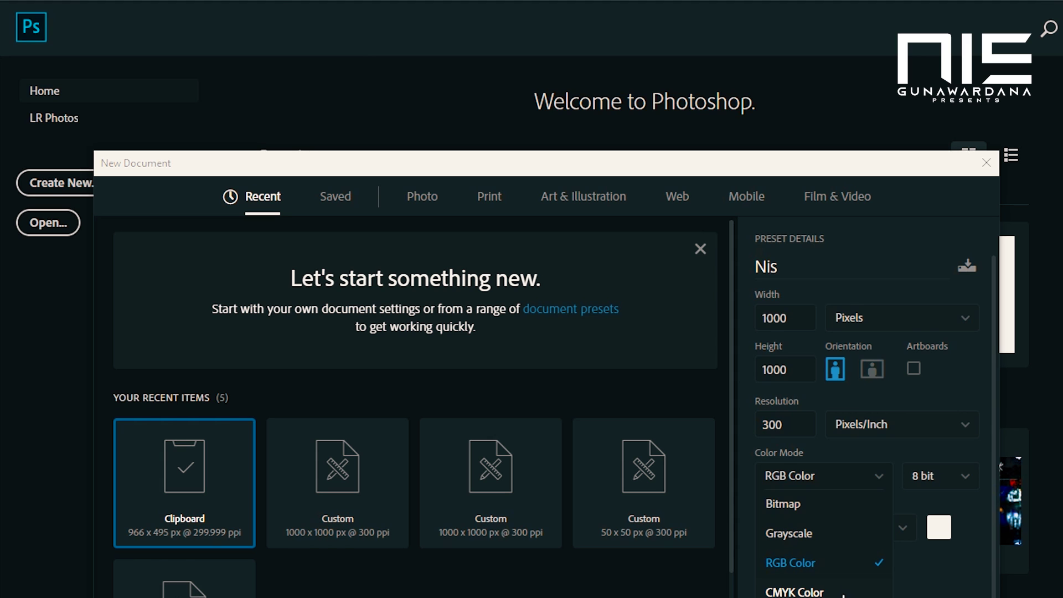
click(853, 569)
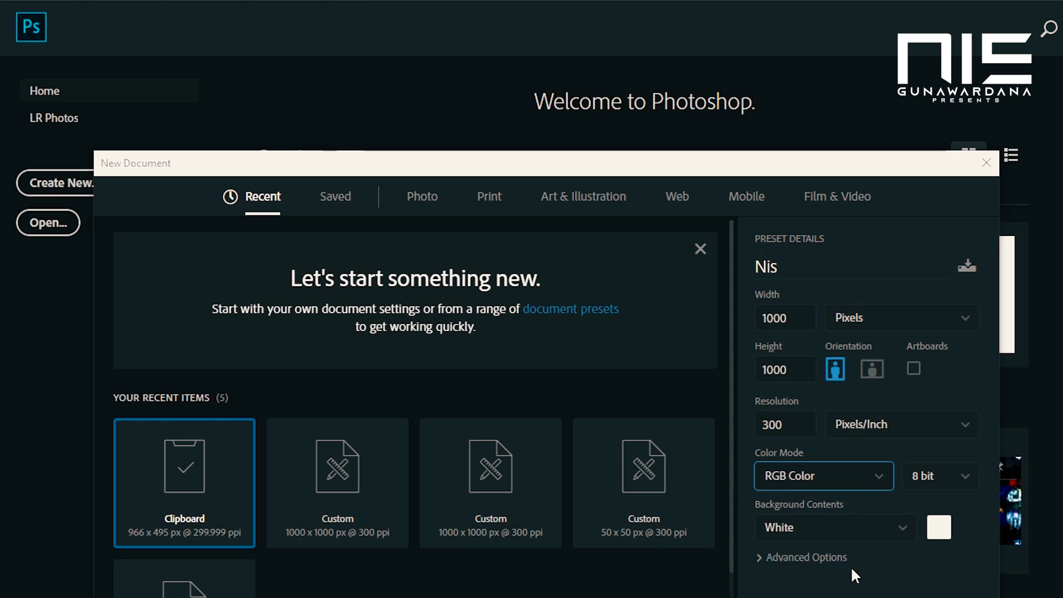
- Choose White as the background contents and create the document
click(810, 541)
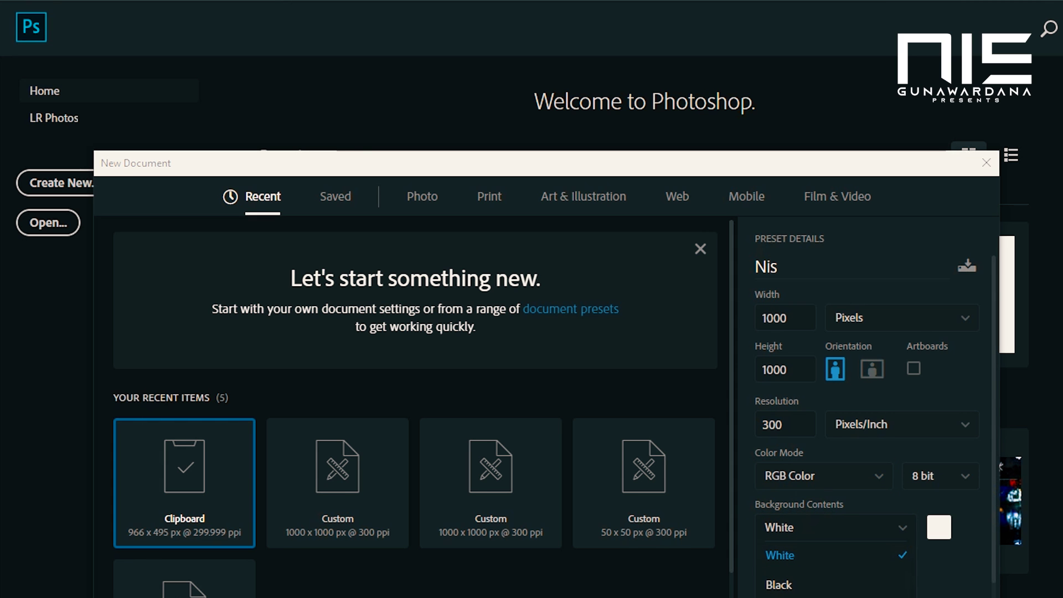
click(938, 566)
click(833, 494)
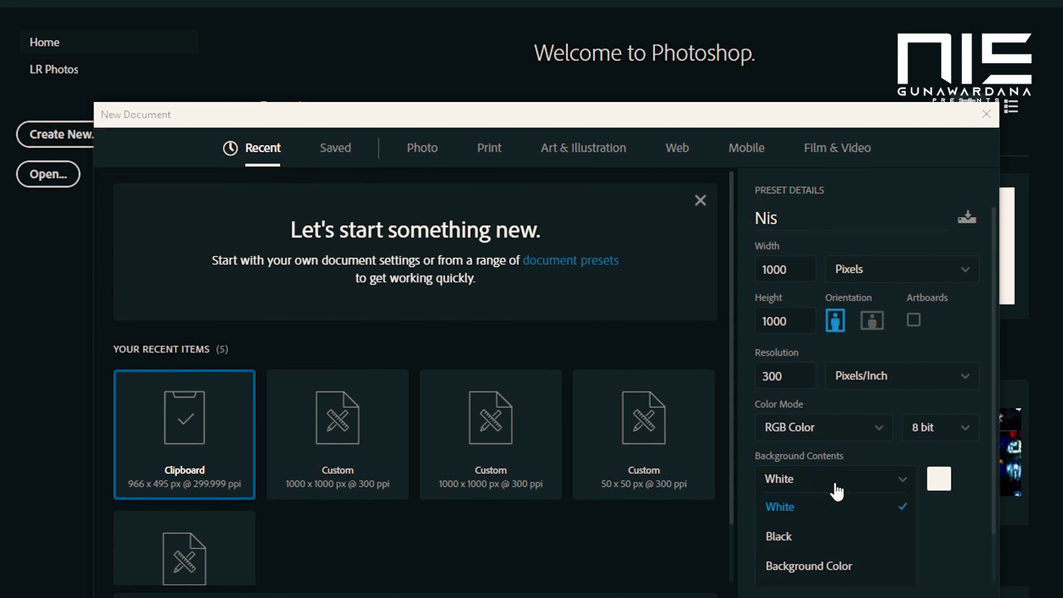
click(828, 504)
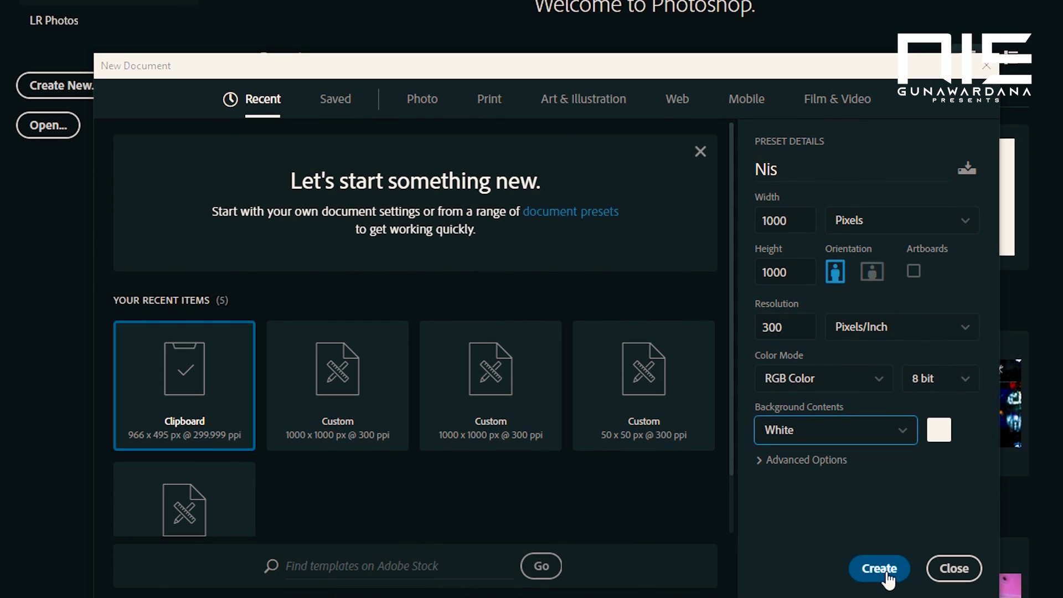
click(886, 570)
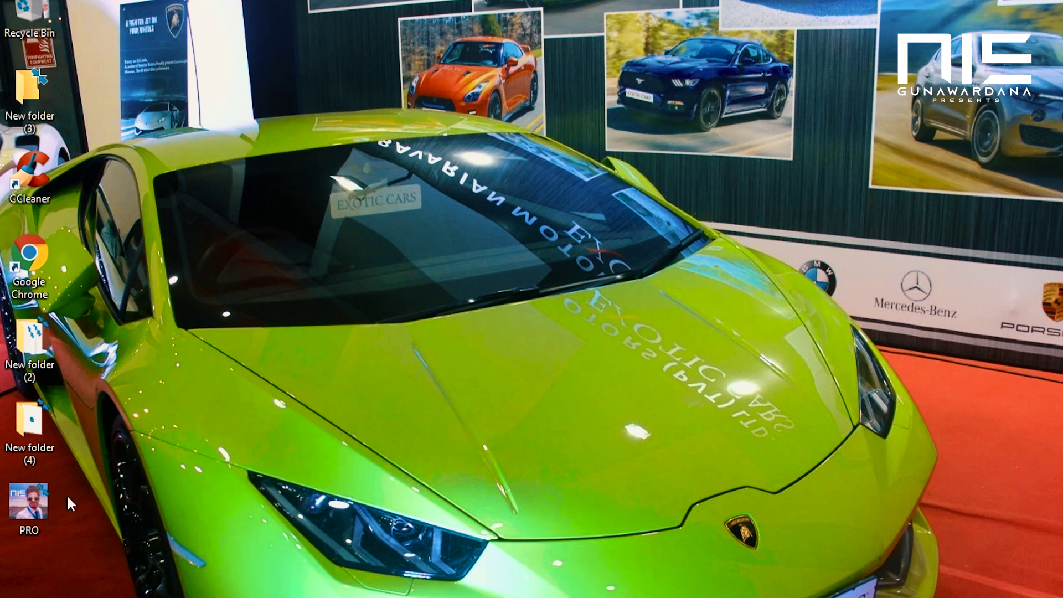
- Preview the PRO image from the desktop and place it into the Nis document as a new layer
double_click(56, 493)
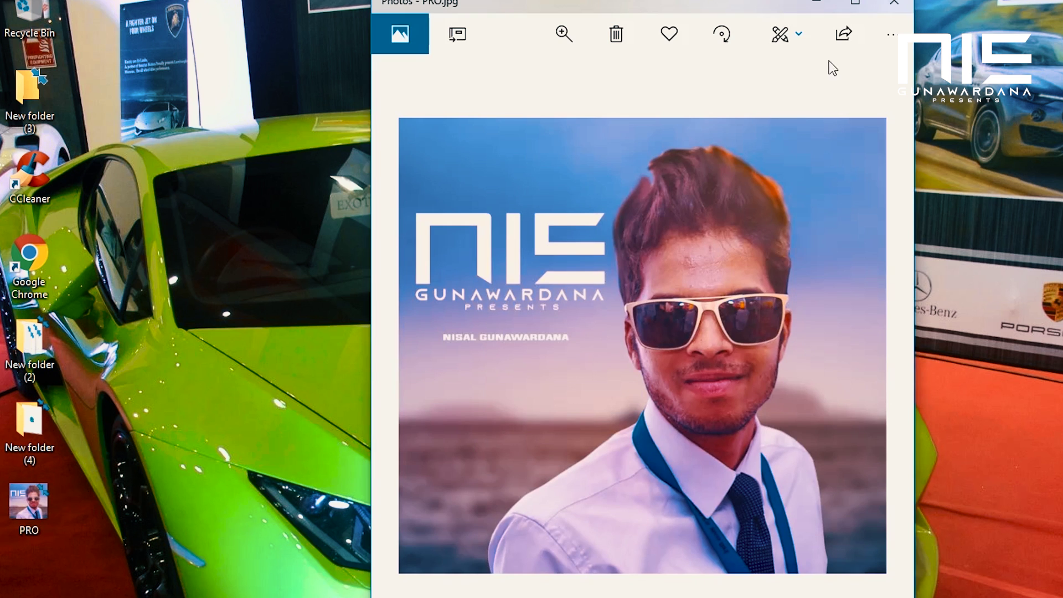
click(894, 3)
drag(14, 507, 434, 444)
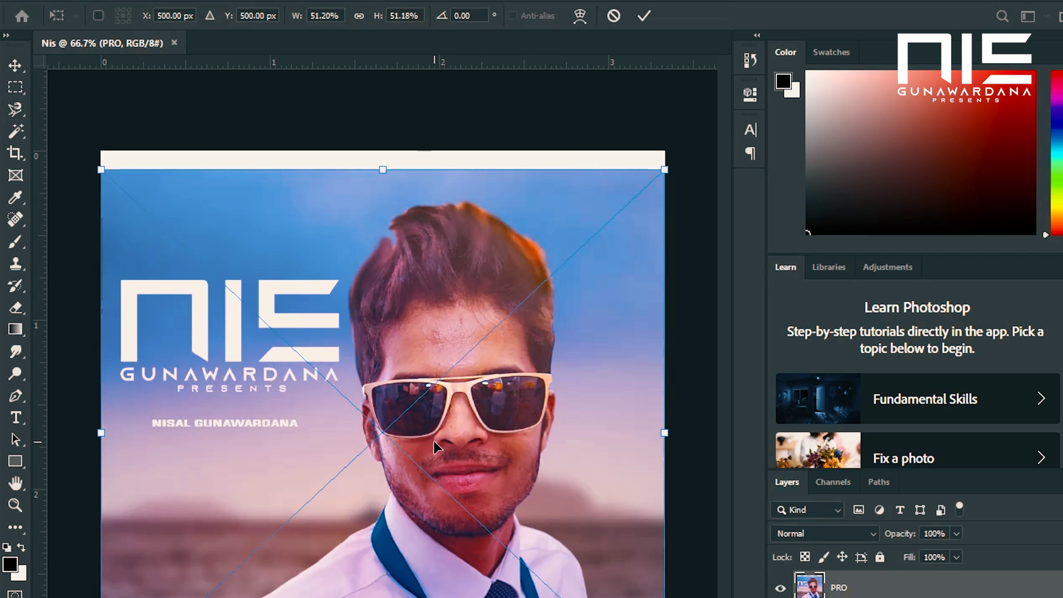
key(l)
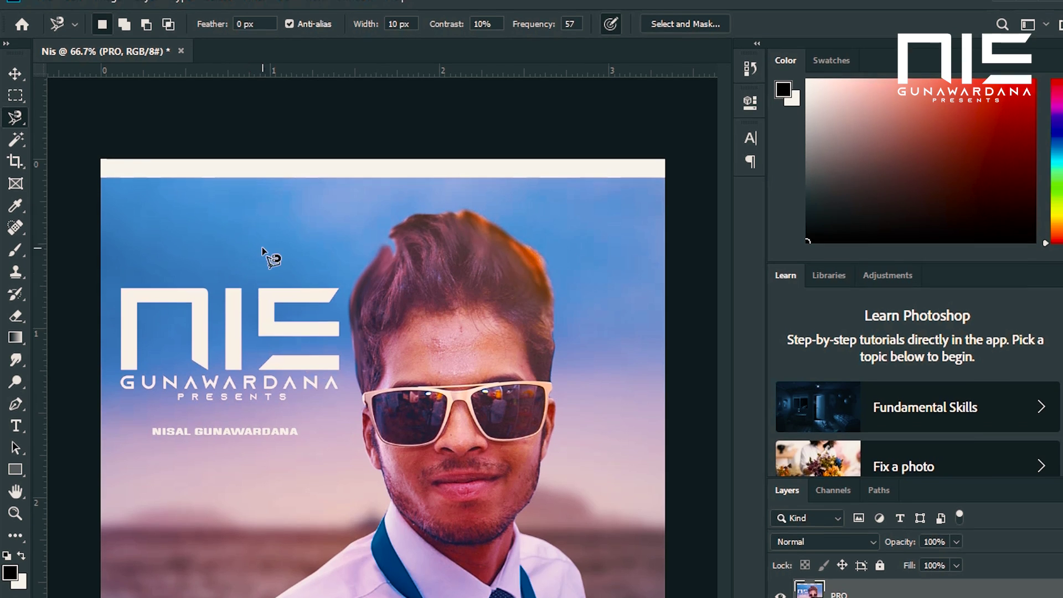
click(40, 6)
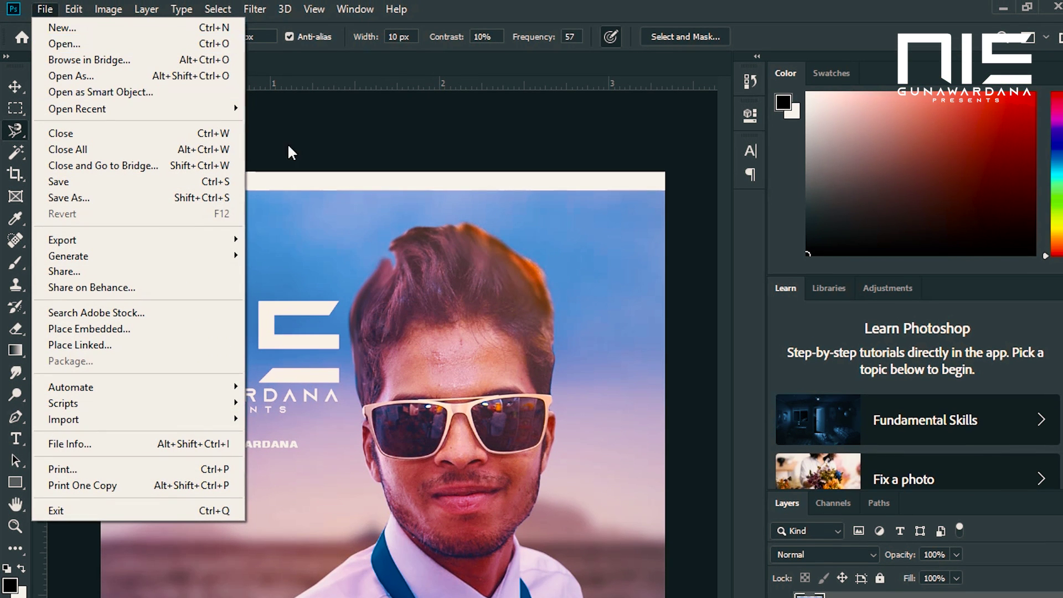
click(424, 130)
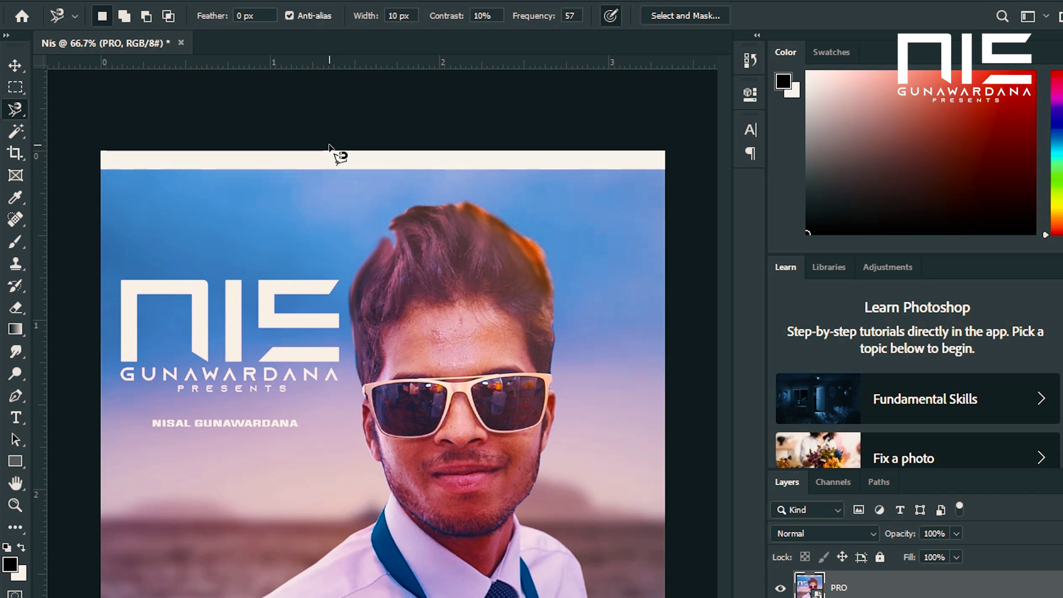
- Trace the man's outline with the Magnetic Lasso from the sleeve at the image's left, along the shoulder, up to the shirt collar
right_click(19, 108)
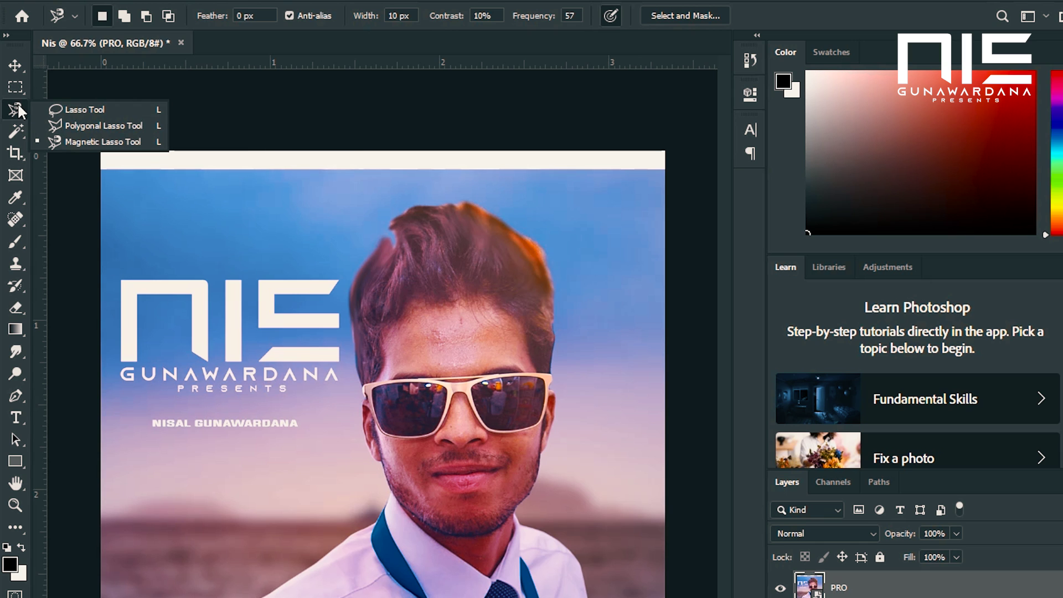
click(78, 143)
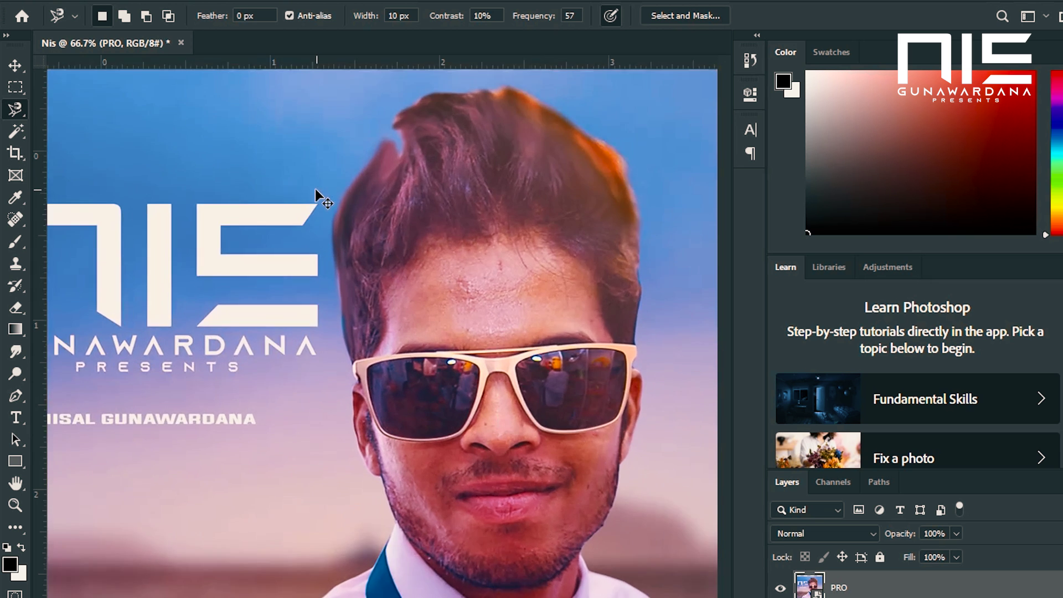
key(ctrl+plus)
drag(290, 377, 379, 113)
drag(292, 420, 448, 263)
drag(346, 431, 485, 227)
key(ctrl+plus)
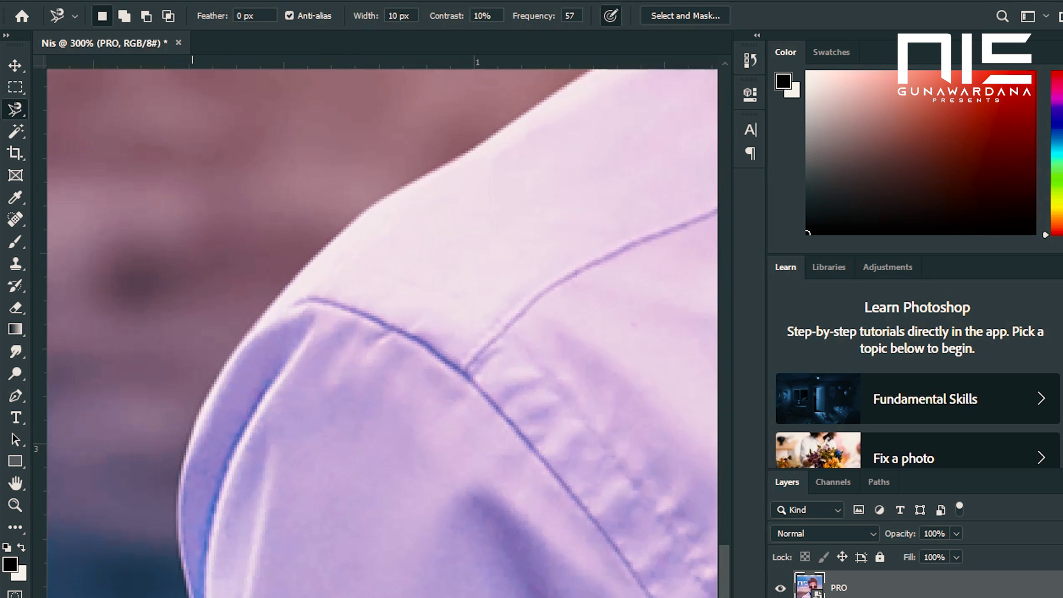
mouse_move(185, 574)
mouse_down()
mouse_move(180, 481)
mouse_move(220, 371)
mouse_move(267, 302)
mouse_move(400, 190)
mouse_move(242, 328)
mouse_move(344, 268)
mouse_up()
mouse_move(397, 231)
mouse_down()
mouse_move(184, 402)
mouse_move(295, 335)
mouse_move(330, 299)
mouse_move(171, 434)
mouse_move(244, 395)
mouse_move(322, 318)
mouse_move(411, 289)
mouse_move(499, 126)
mouse_move(489, 151)
mouse_up()
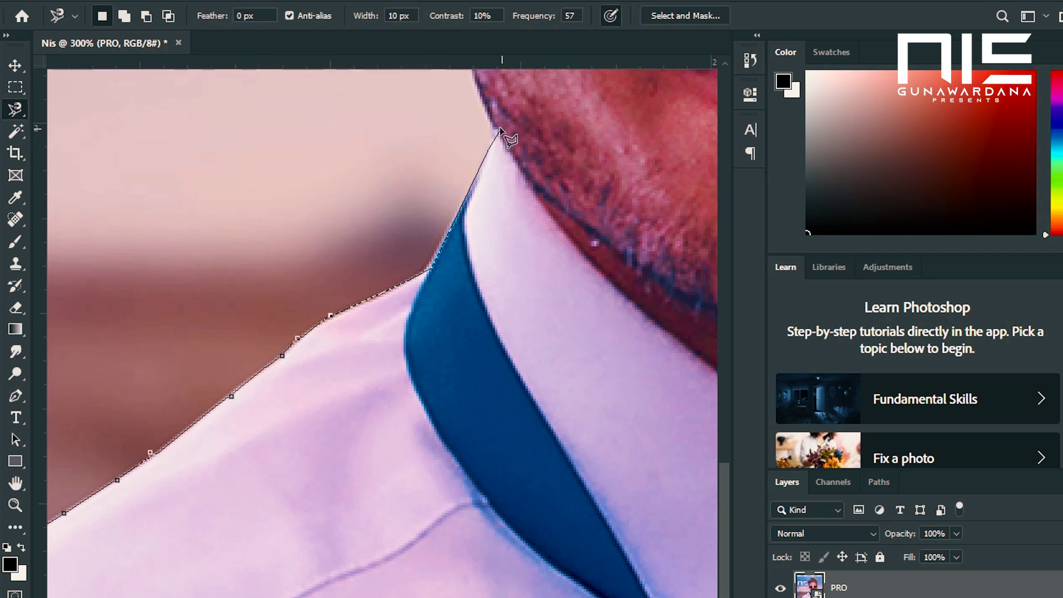
- Continue the Magnetic Lasso outline up the jaw and ear to the sunglasses, removing the misplaced anchor points beside the frame
mouse_move(481, 94)
mouse_down()
mouse_move(529, 398)
mouse_move(501, 302)
mouse_move(456, 282)
mouse_move(438, 252)
mouse_move(416, 136)
mouse_move(410, 336)
mouse_move(408, 242)
mouse_move(422, 223)
mouse_move(410, 179)
mouse_move(455, 357)
mouse_move(437, 284)
mouse_up()
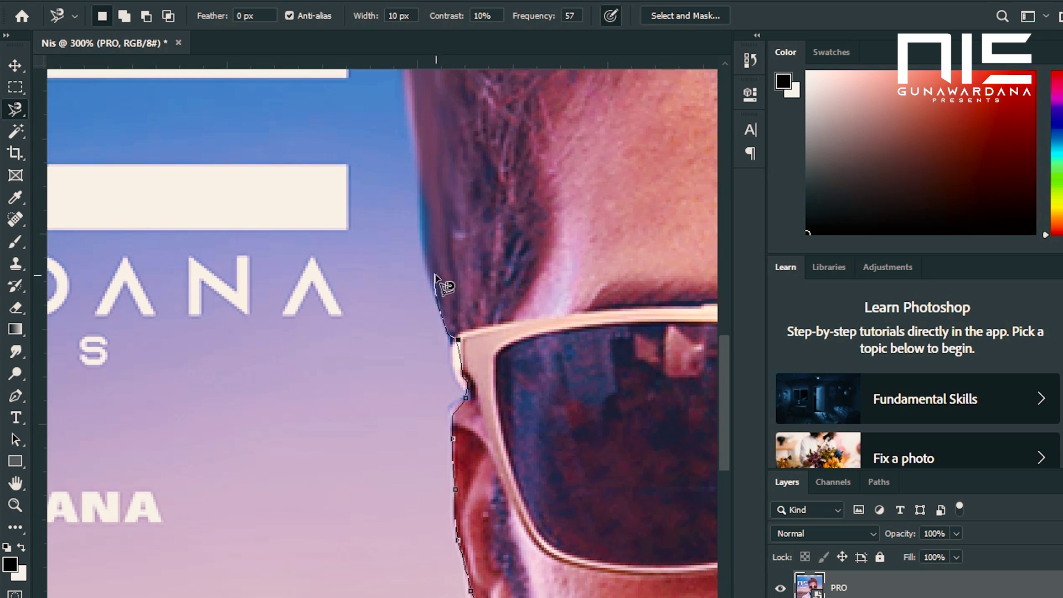
key(BackSpace)
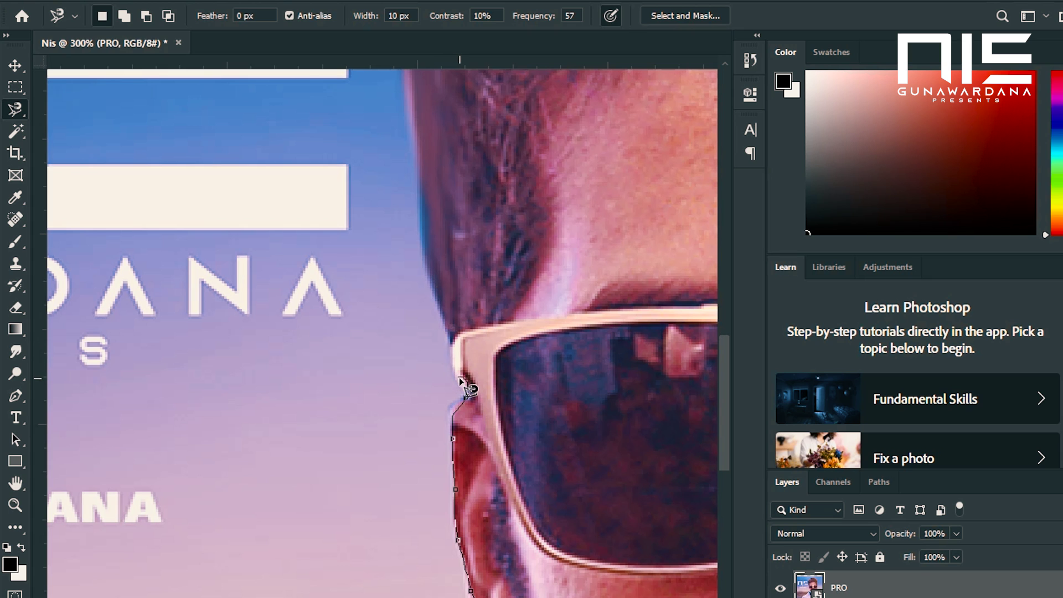
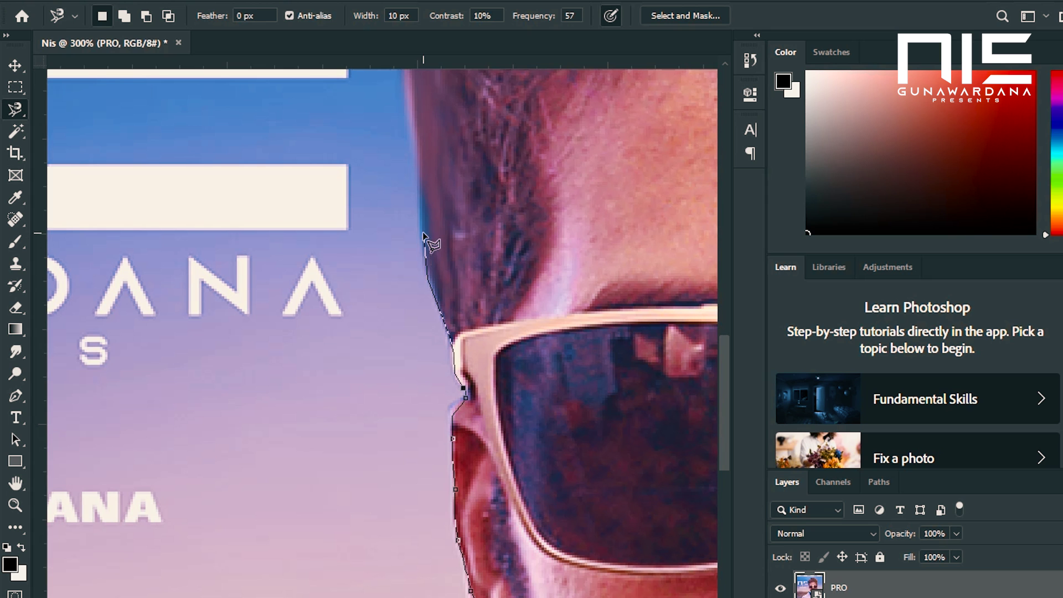
- Continue the Magnetic Lasso outline from above the sunglasses, up the hair at the image's left, and over the top of the hair
scroll(426, 205, up, 5)
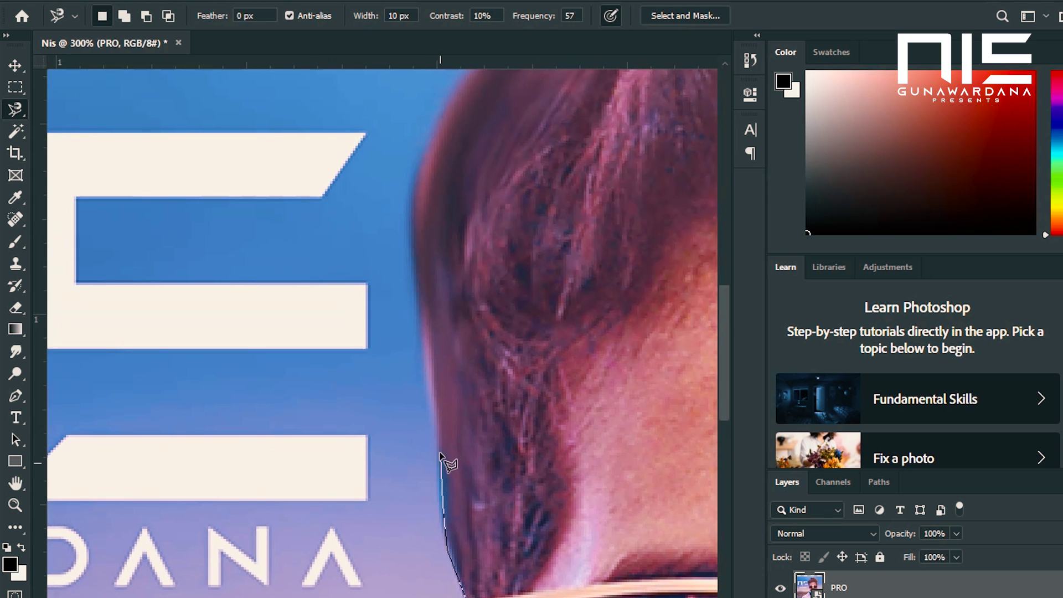
click(438, 411)
mouse_move(422, 320)
mouse_down()
mouse_move(421, 265)
mouse_move(431, 266)
mouse_move(412, 231)
mouse_move(422, 179)
mouse_up()
drag(432, 141, 378, 375)
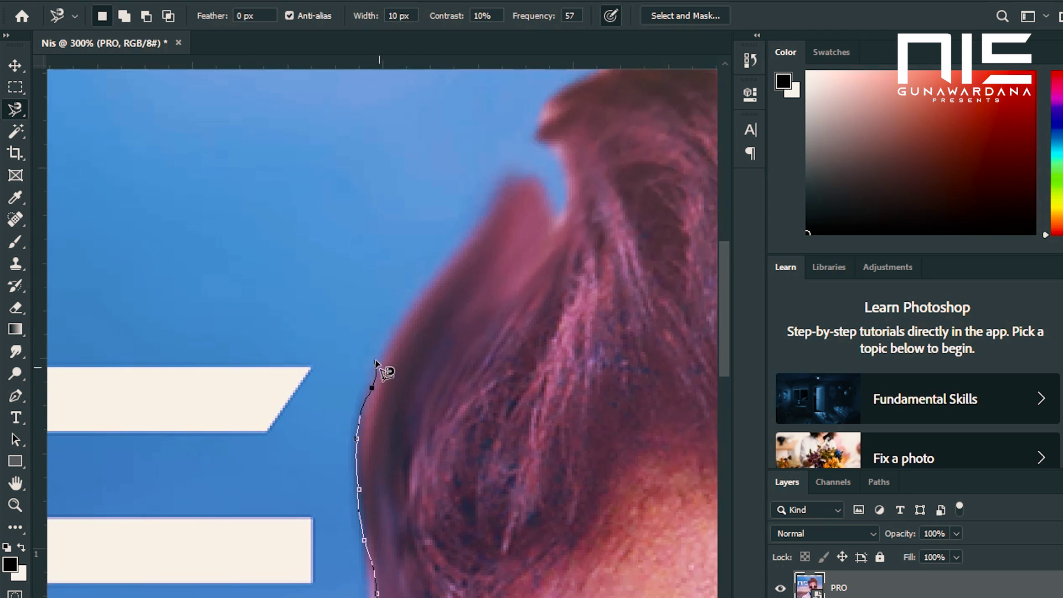
mouse_move(417, 303)
mouse_down()
mouse_move(454, 277)
mouse_move(513, 170)
mouse_move(540, 184)
mouse_up()
mouse_move(556, 227)
mouse_down()
mouse_move(563, 158)
mouse_move(532, 133)
mouse_move(560, 112)
mouse_move(546, 107)
mouse_move(594, 82)
mouse_move(494, 317)
mouse_move(545, 274)
mouse_move(675, 270)
mouse_move(466, 356)
mouse_move(517, 344)
mouse_move(623, 352)
mouse_move(469, 353)
mouse_move(639, 469)
mouse_move(425, 429)
mouse_up()
key(space)
mouse_move(425, 429)
mouse_down()
mouse_move(524, 499)
mouse_move(553, 583)
mouse_move(504, 511)
mouse_move(487, 458)
mouse_up()
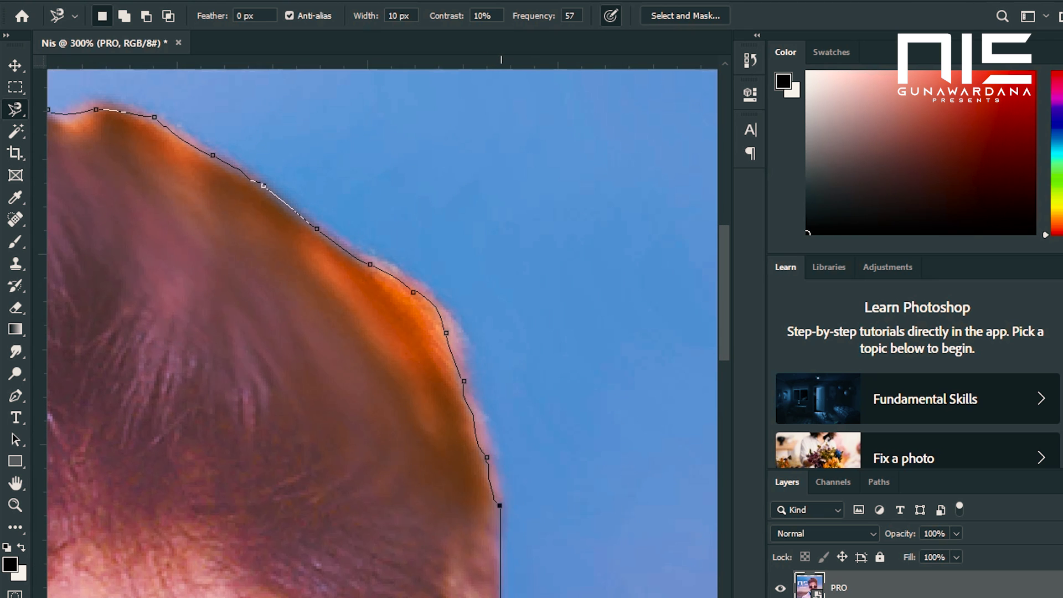
- Trace the Magnetic Lasso outline down the hair at the image's right, past the sunglasses frame and along the ear
mouse_move(501, 597)
mouse_down()
mouse_move(487, 421)
mouse_move(480, 591)
mouse_up()
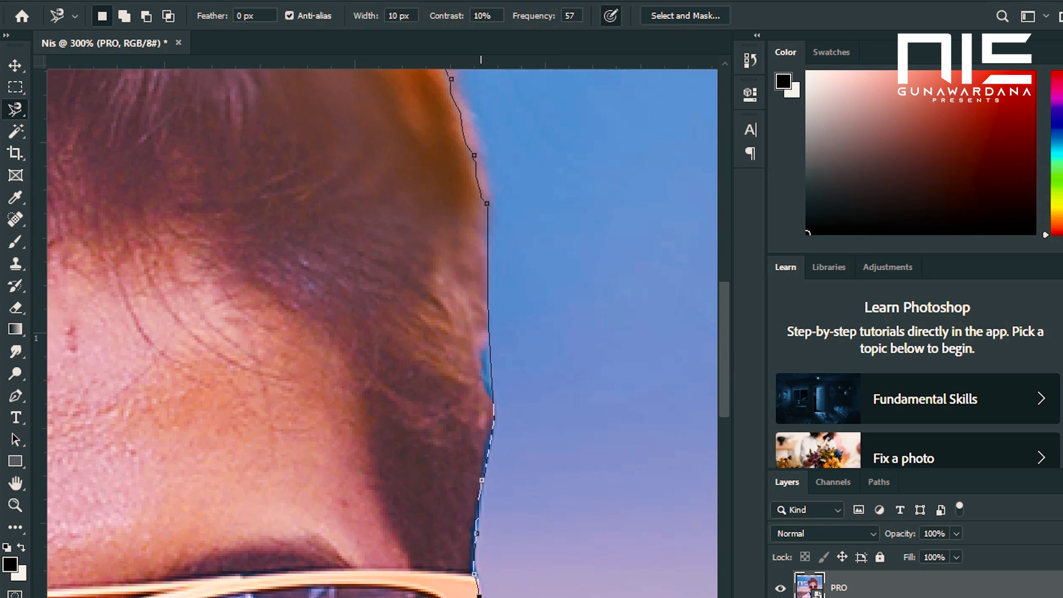
mouse_move(481, 592)
mouse_down()
mouse_move(454, 581)
mouse_move(395, 510)
mouse_up()
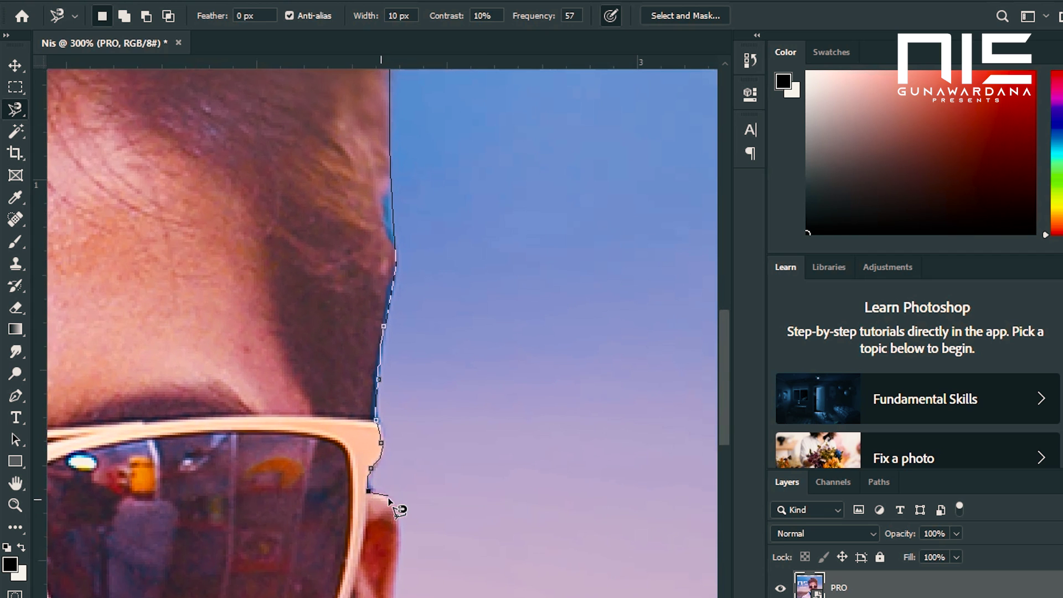
mouse_move(395, 508)
mouse_down()
mouse_move(413, 572)
mouse_move(396, 597)
mouse_up()
- Continue the outline along the jaw to the shirt collar, over the shoulder and down the sleeve at the image's right
scroll(378, 596, down, 4)
mouse_move(357, 505)
mouse_down()
mouse_move(330, 562)
mouse_move(361, 418)
mouse_move(339, 533)
mouse_up()
mouse_move(322, 568)
mouse_down()
mouse_move(306, 592)
mouse_move(266, 579)
mouse_move(315, 414)
mouse_move(309, 427)
mouse_move(326, 474)
mouse_move(450, 516)
mouse_move(455, 506)
mouse_move(379, 417)
mouse_move(450, 506)
mouse_move(483, 572)
mouse_move(421, 334)
mouse_move(457, 480)
mouse_up()
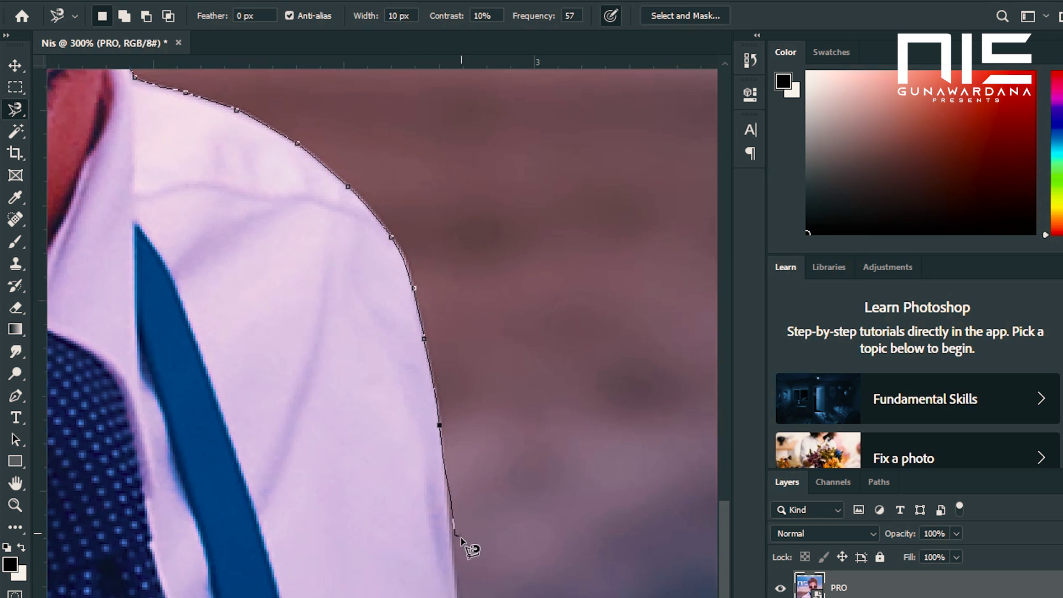
drag(457, 597, 436, 396)
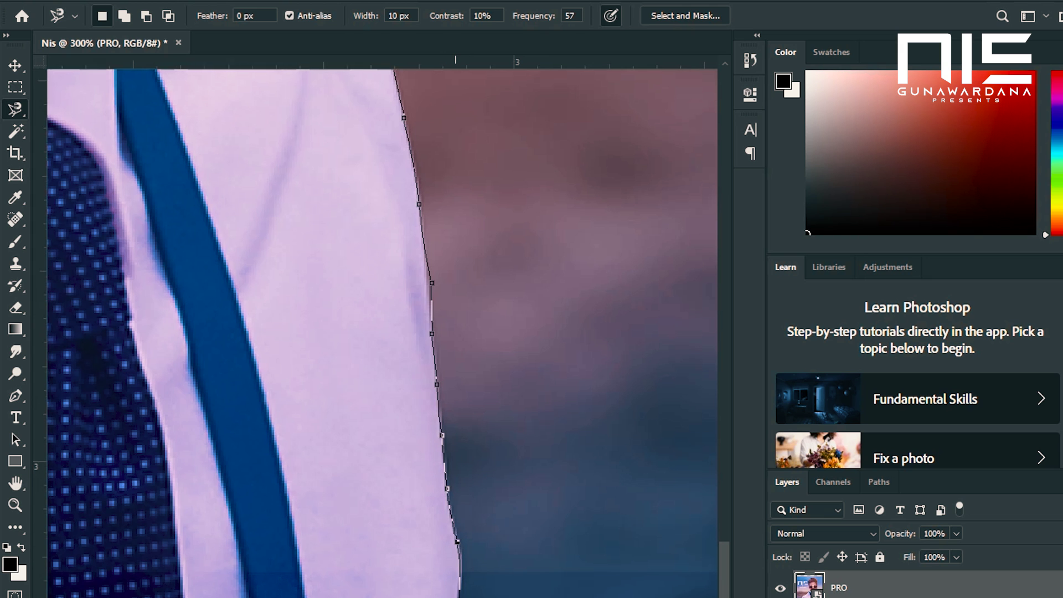
- Run the outline along the photo's bottom edge and close it at the starting anchor point on the opposite sleeve
scroll(455, 597, down, 2)
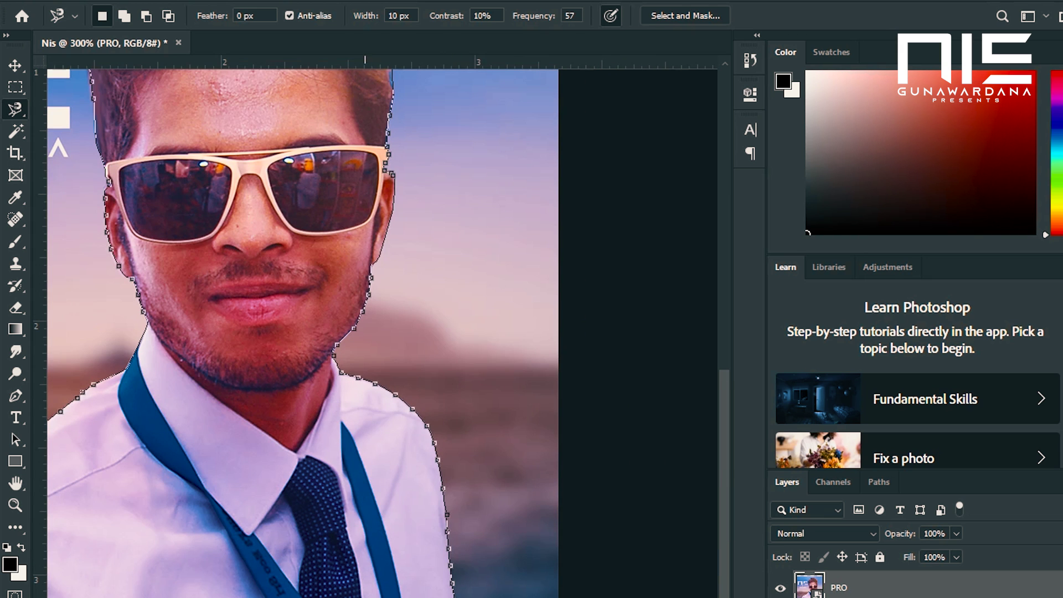
drag(185, 597, 484, 538)
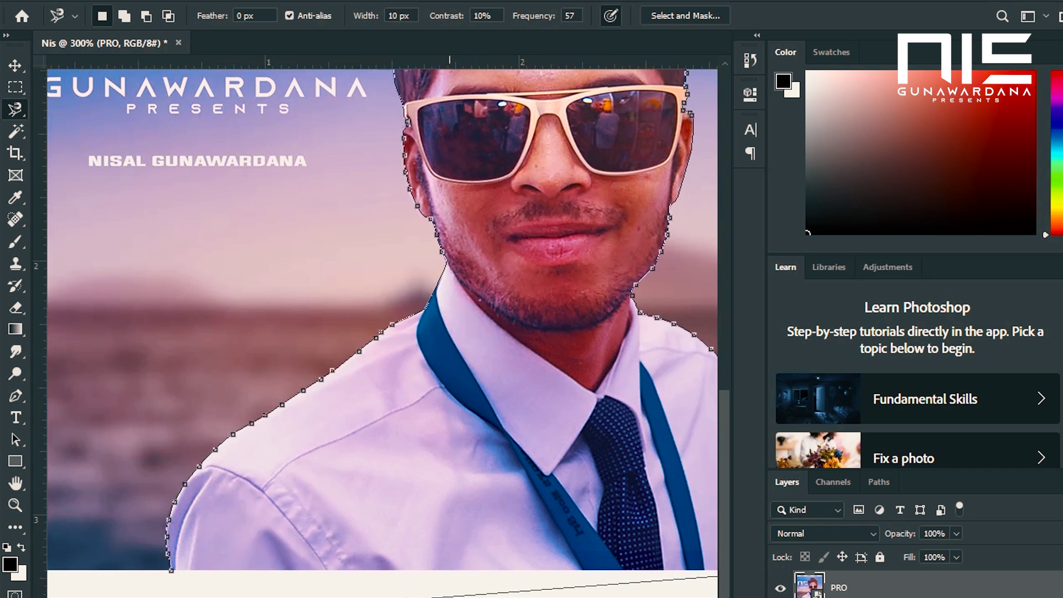
click(234, 579)
drag(207, 583, 175, 573)
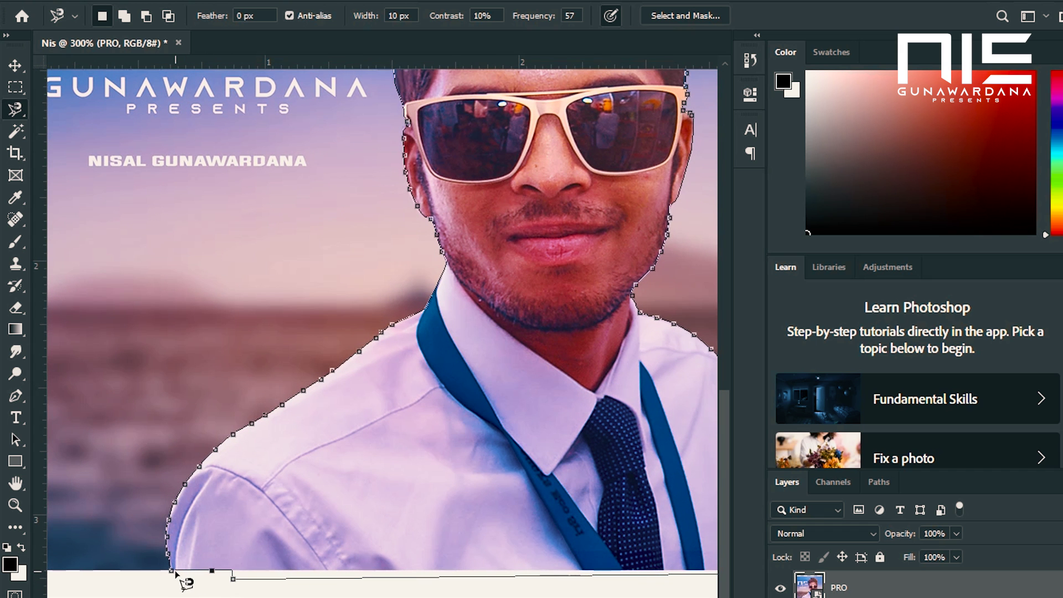
scroll(175, 575, up, 4)
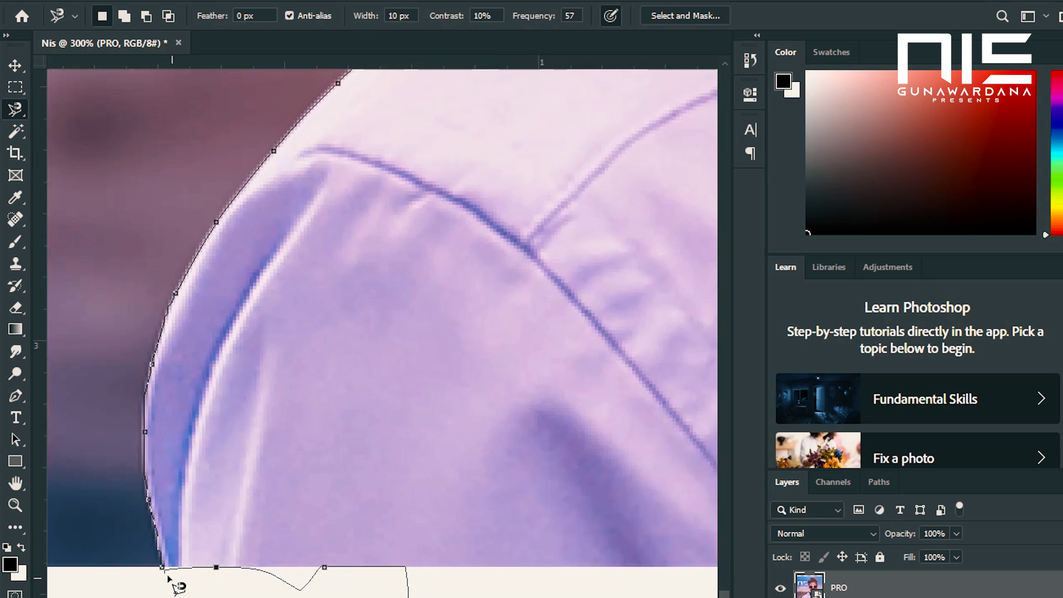
click(164, 569)
- Feather the selection around the man with a radius of 2 pixels
scroll(171, 571, down, 4)
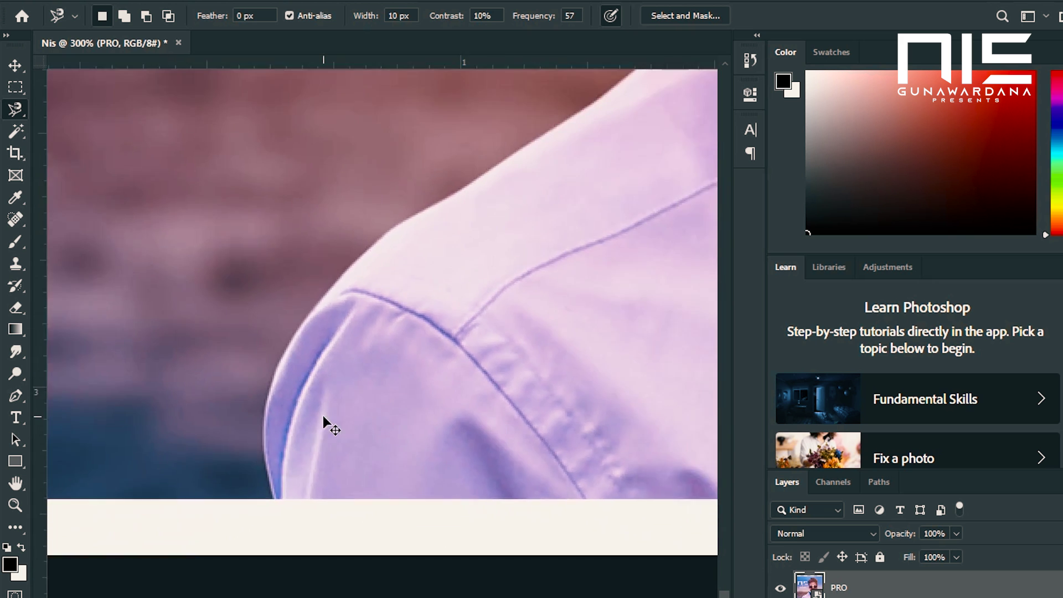
drag(480, 240, 239, 477)
drag(421, 271, 388, 382)
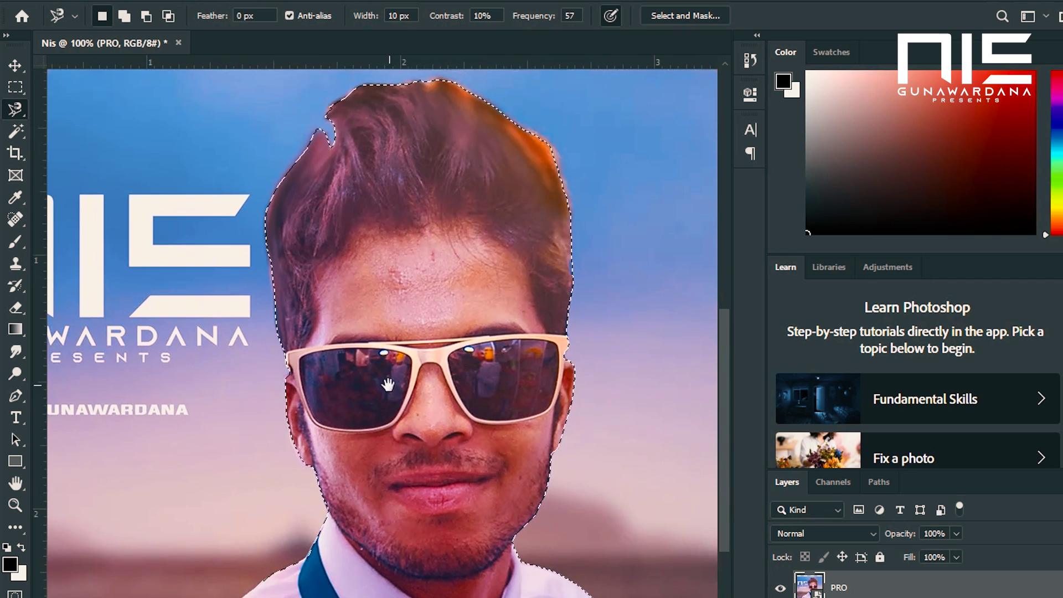
scroll(332, 209, down, 2)
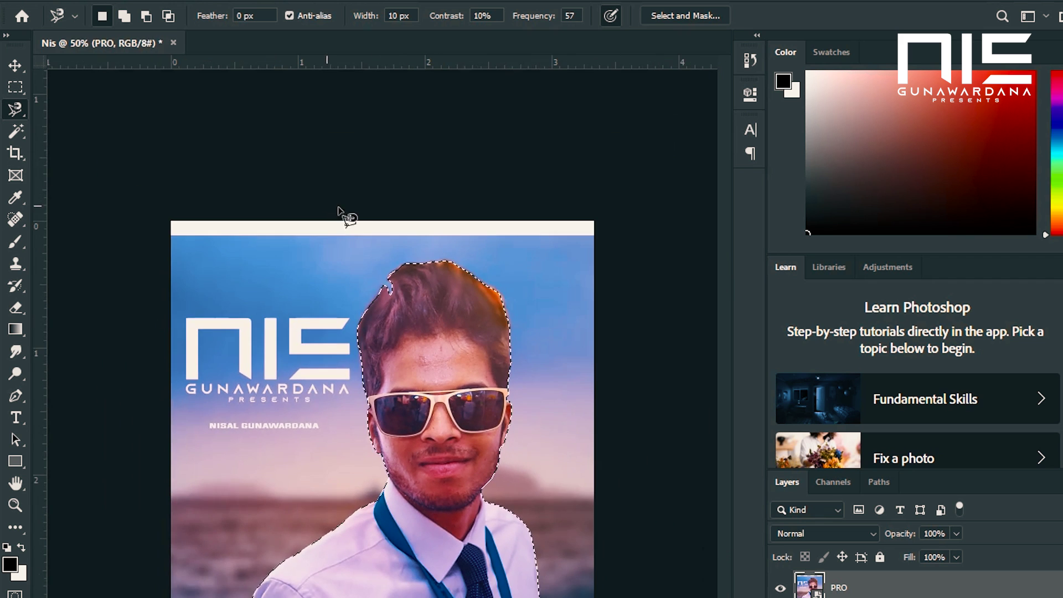
scroll(447, 213, up, 1)
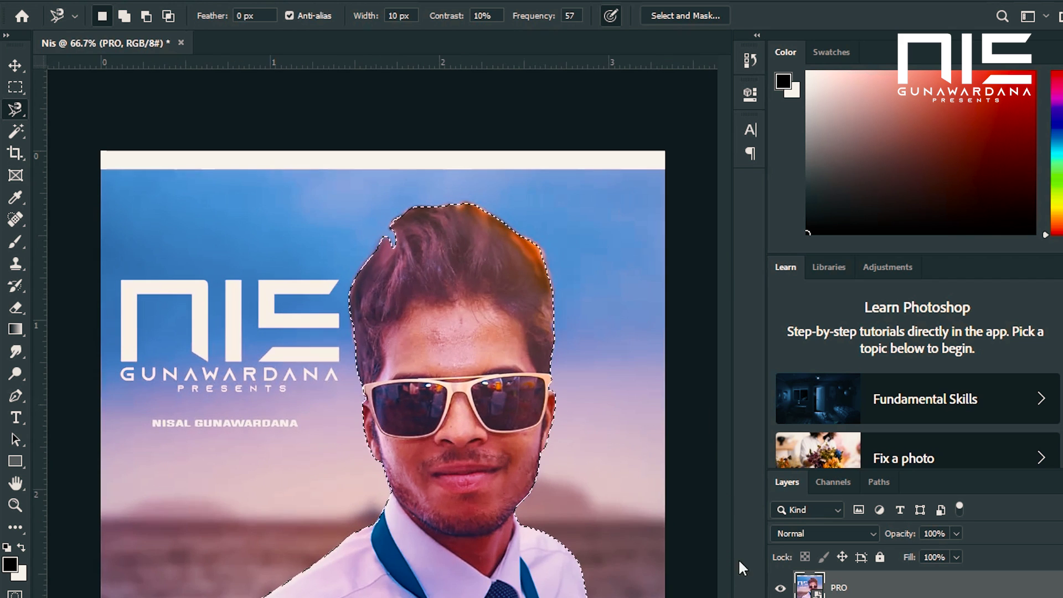
right_click(467, 274)
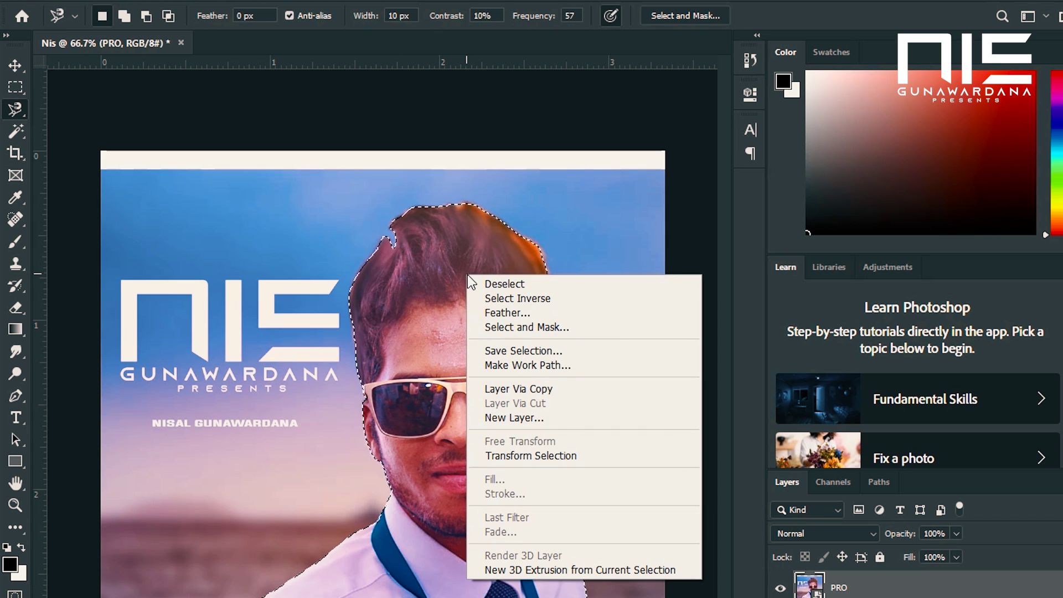
click(518, 315)
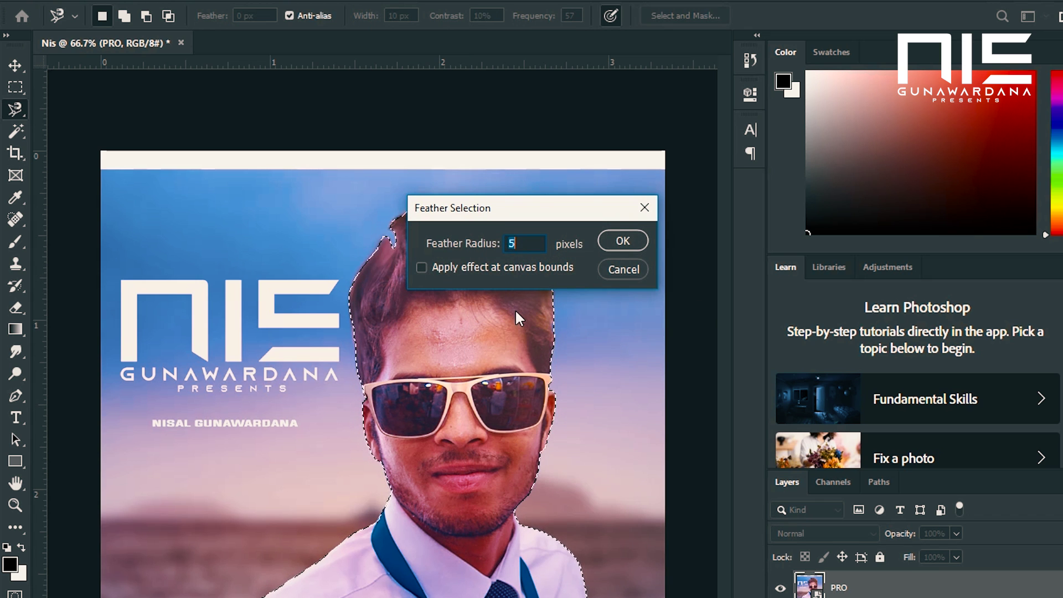
text(2)
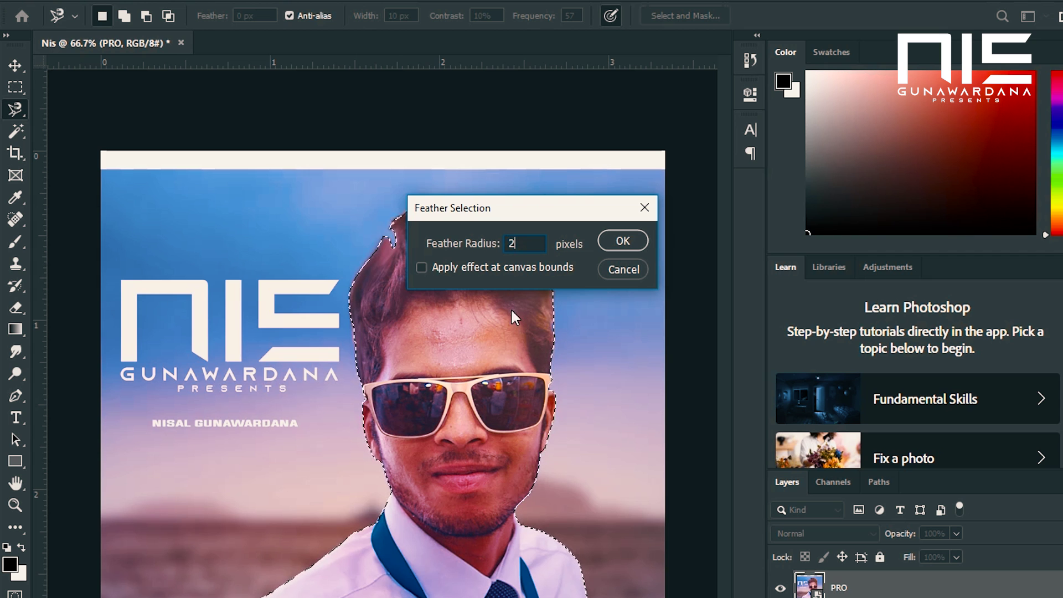
click(621, 240)
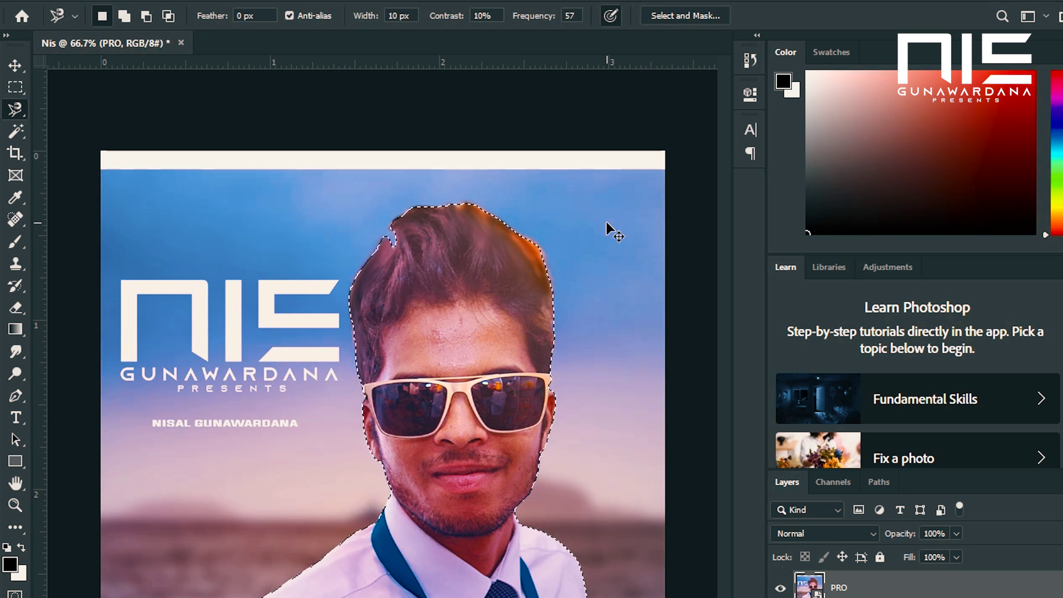
- Copy the selected man onto a new layer and hide the PRO layer
key(ctrl+j)
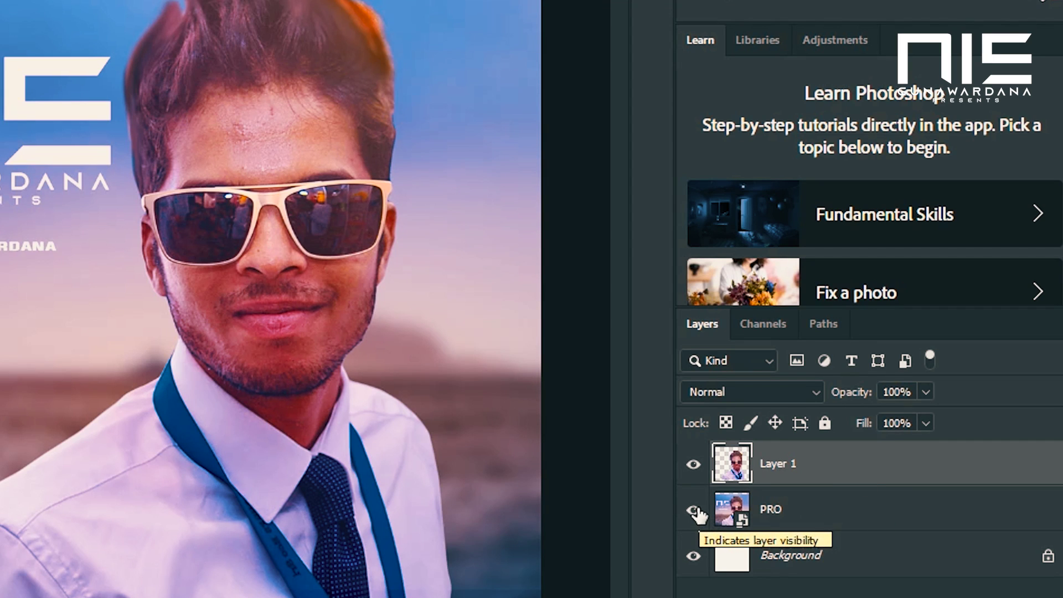
click(693, 509)
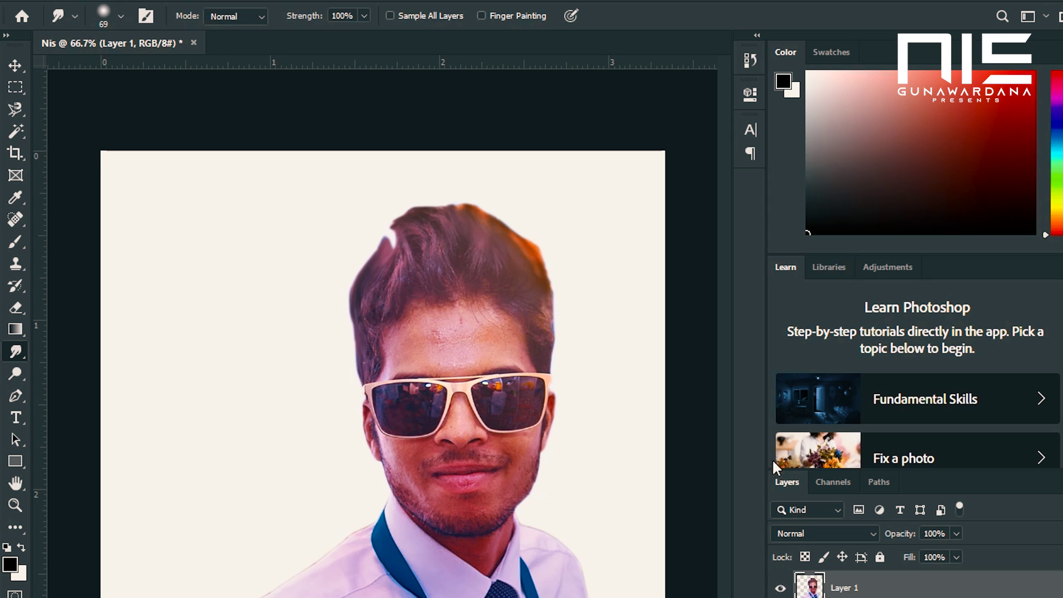
- Choose the Eraser tool and give it a soft round brush of 31 px
click(16, 310)
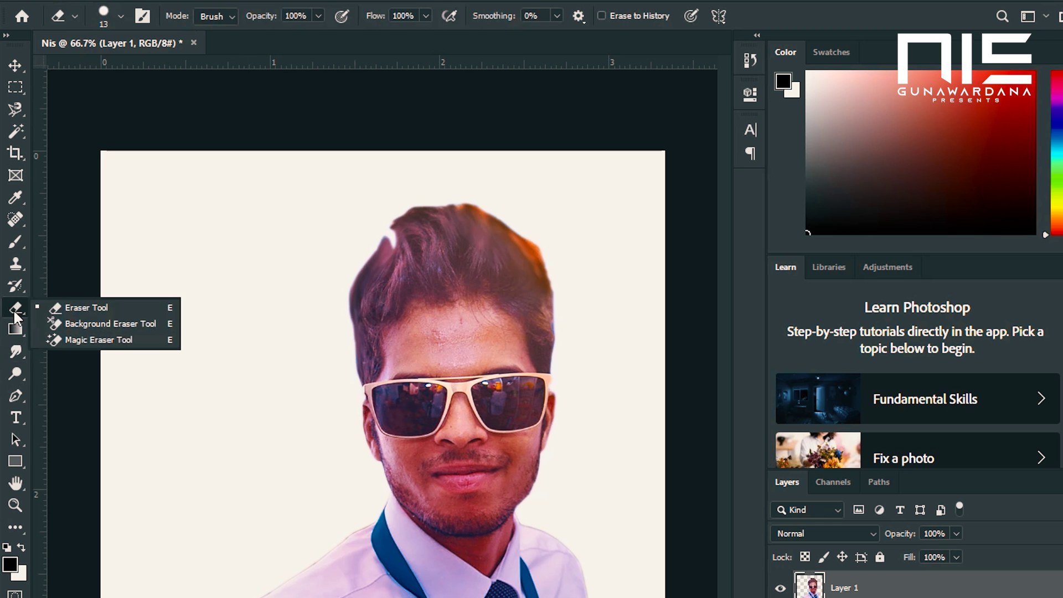
click(72, 308)
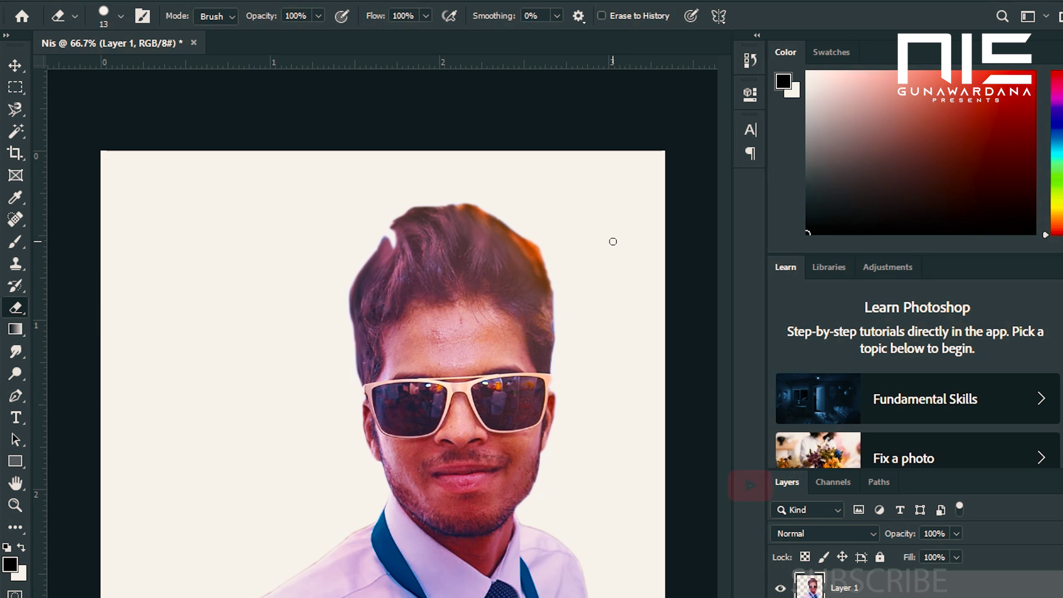
key(ctrl+plus)
drag(561, 220, 456, 354)
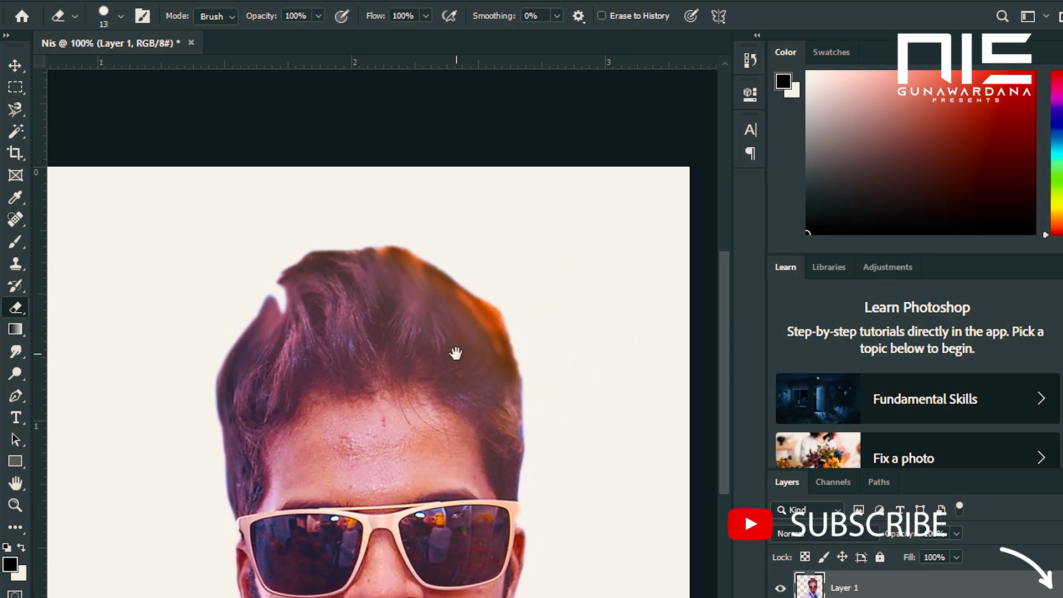
right_click(503, 290)
drag(598, 332, 608, 332)
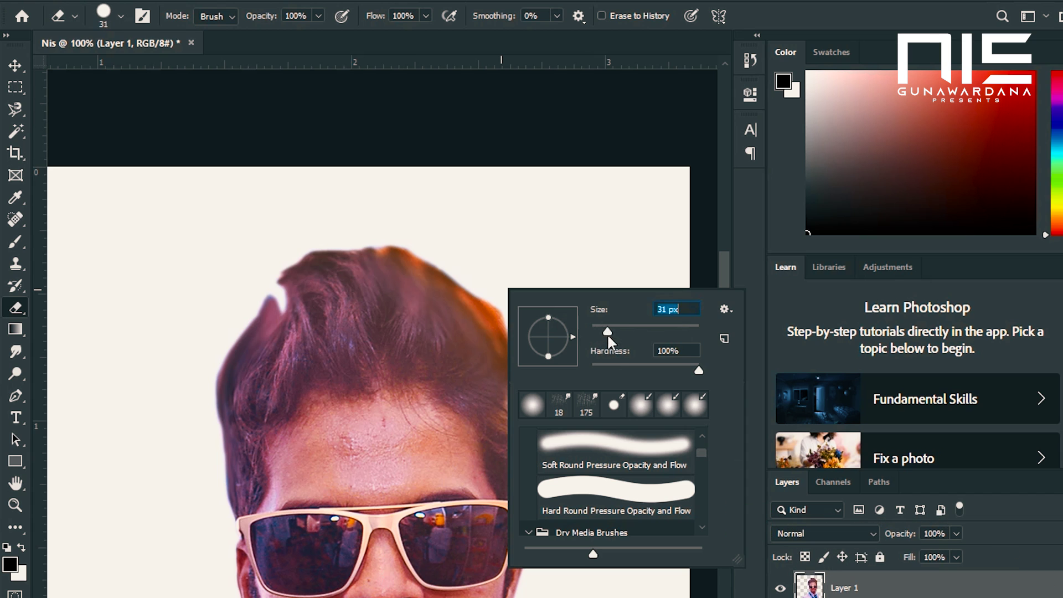
click(485, 277)
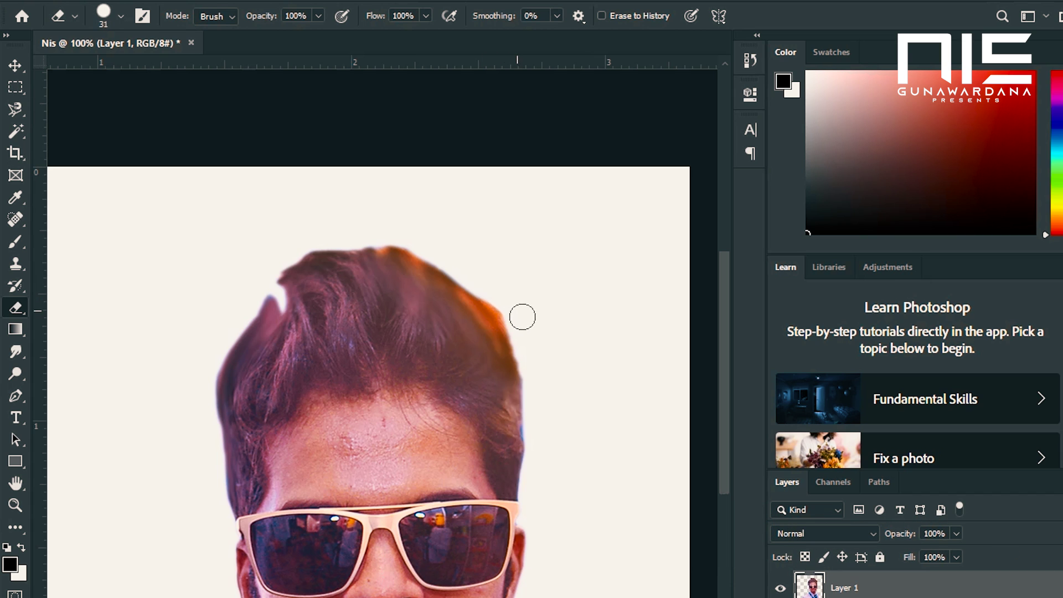
right_click(522, 263)
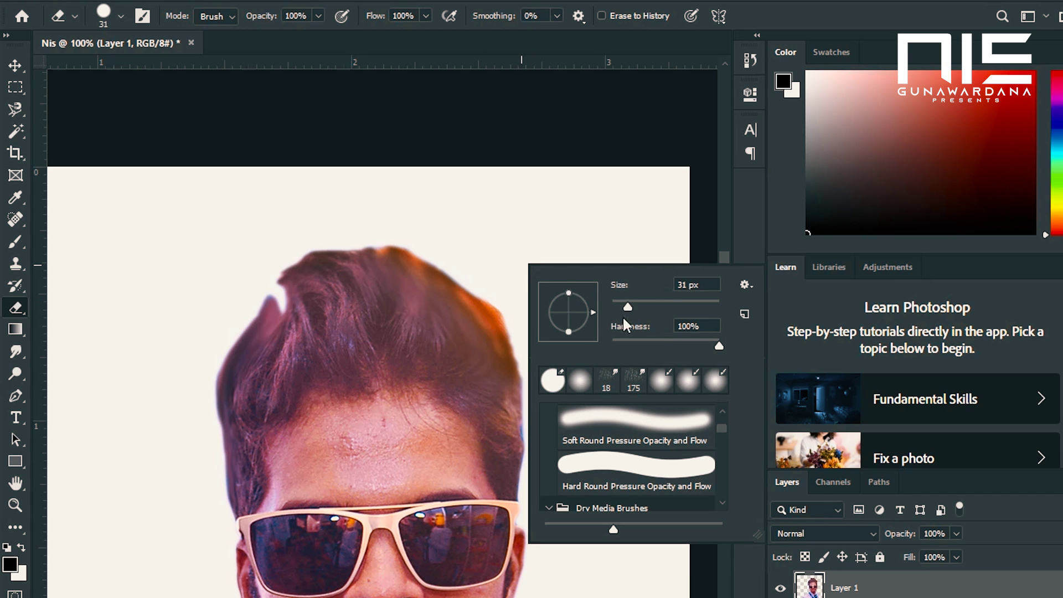
drag(634, 339, 620, 339)
click(488, 268)
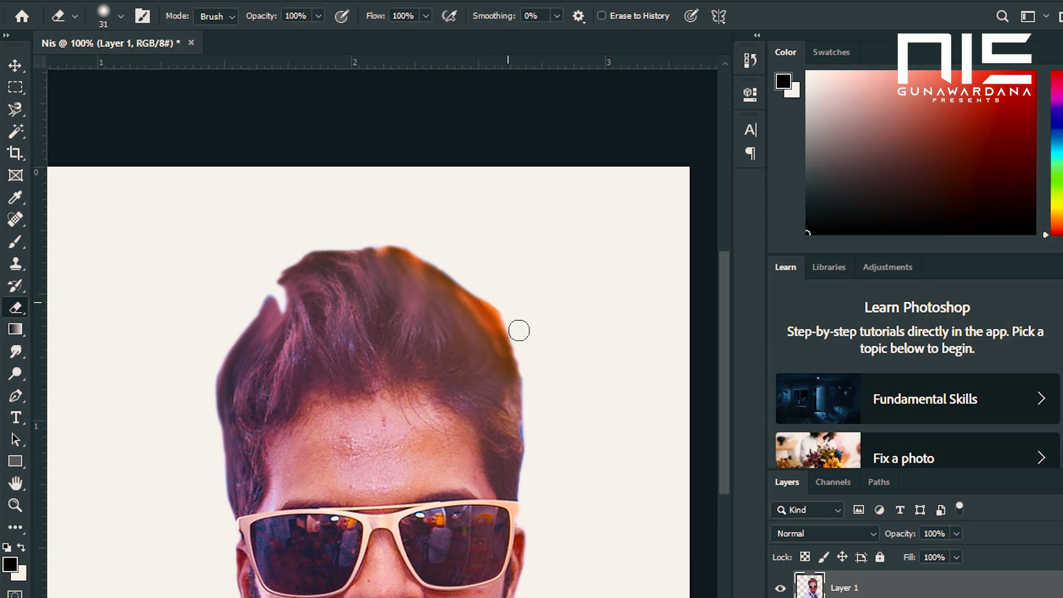
- Erase the rough fringe along the hair's outer edge at the image's right, from the crown down to the sunglasses
drag(480, 281, 536, 383)
drag(519, 321, 534, 477)
key(ctrl+minus)
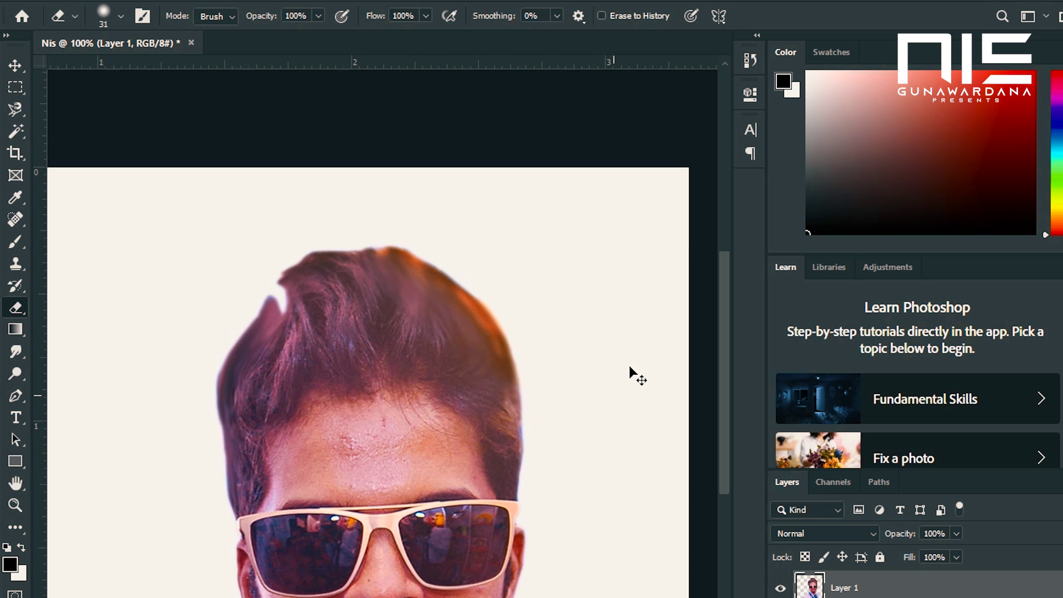
- Try erasing the hair's outer edge at the image's left, and undo the stroke
mouse_move(349, 248)
mouse_down()
mouse_move(342, 332)
mouse_move(343, 278)
mouse_up()
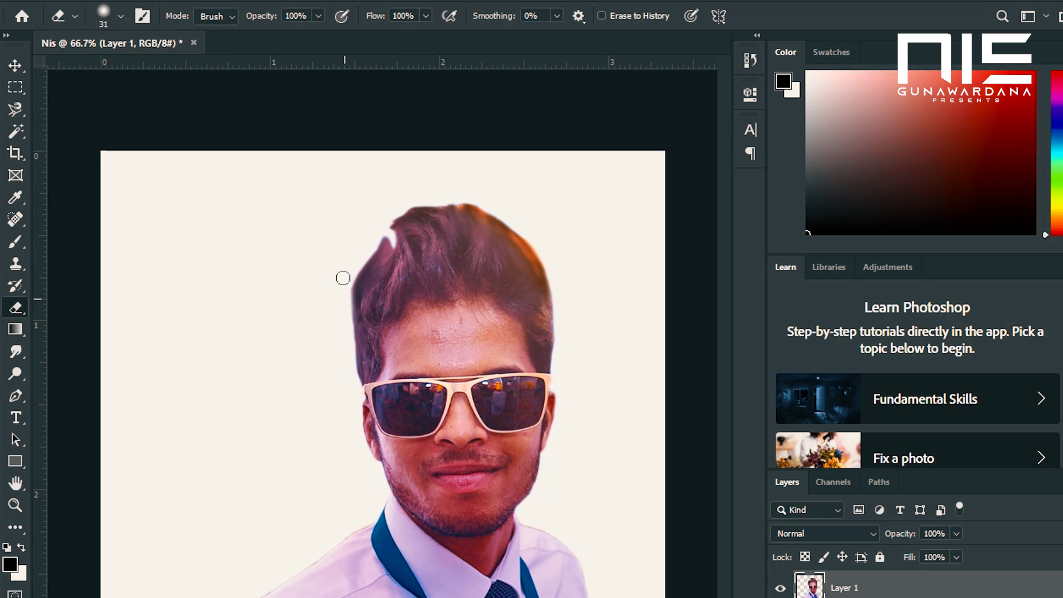
key(ctrl+z)
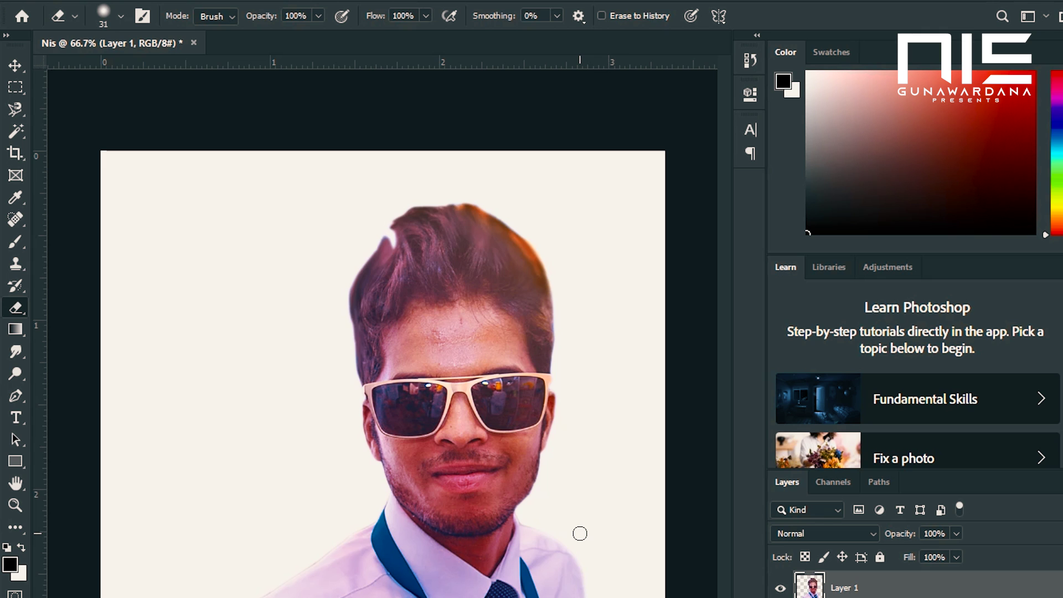
- Darken both sunglasses lenses with the Burn tool at Midtones range and 50% exposure
key(ctrl+minus)
key(o)
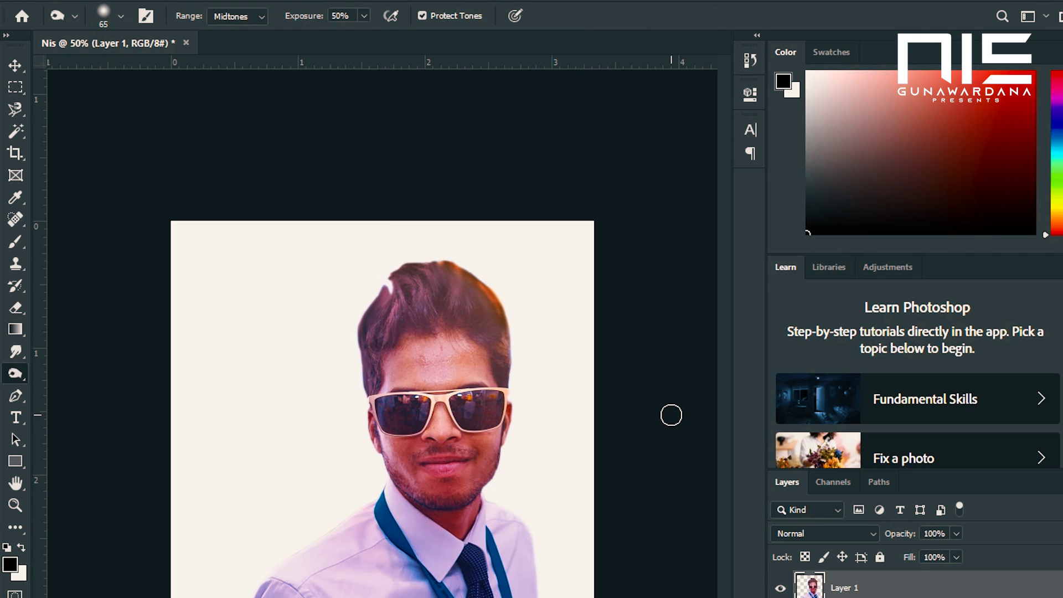
right_click(18, 372)
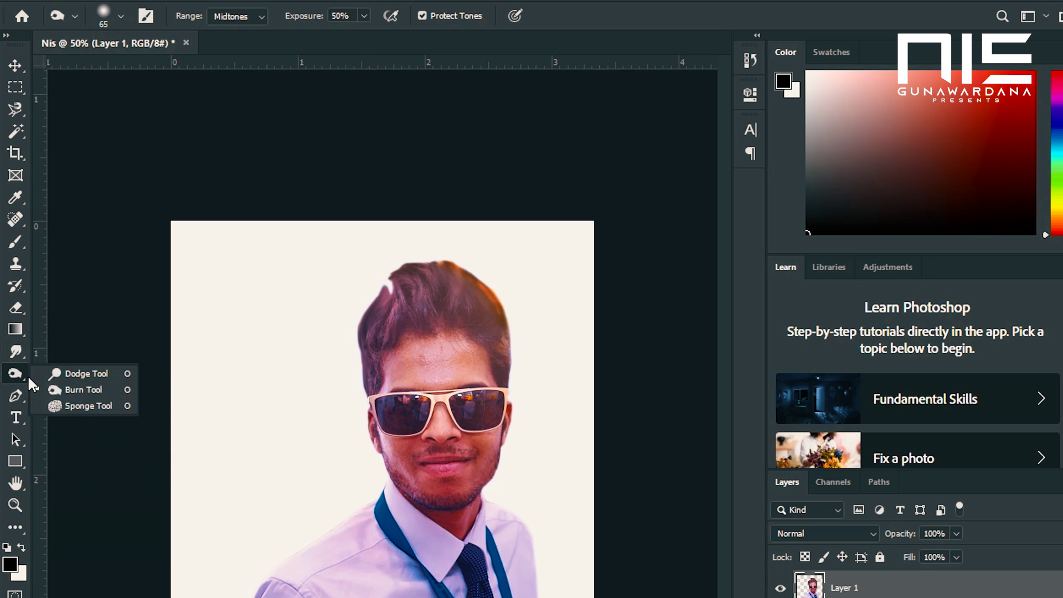
click(90, 393)
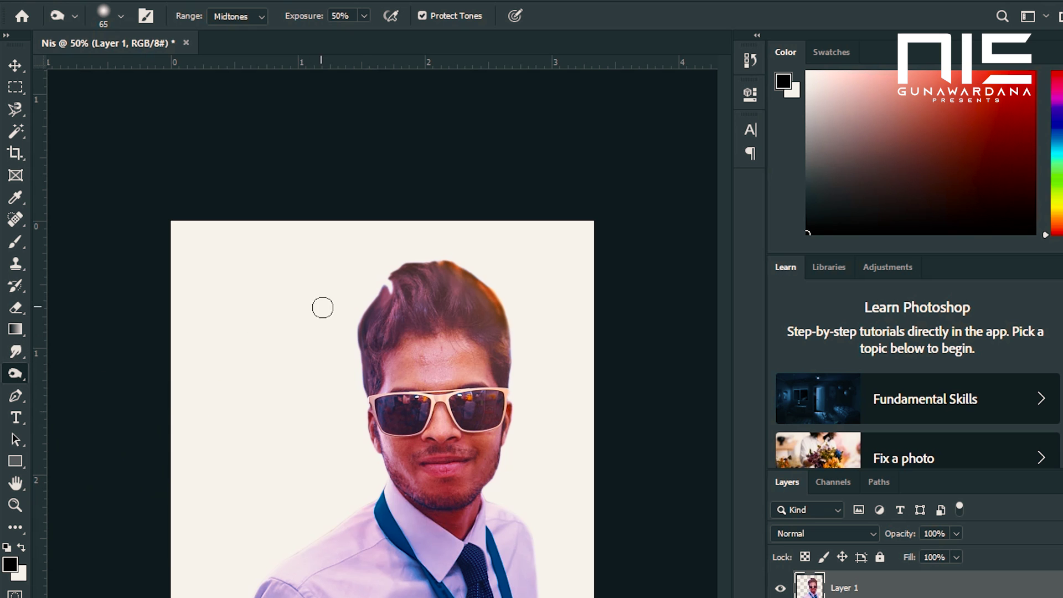
key(ctrl+1)
mouse_move(388, 384)
mouse_down()
mouse_move(380, 387)
mouse_move(434, 403)
mouse_move(451, 374)
mouse_move(410, 374)
mouse_move(429, 399)
mouse_move(394, 373)
mouse_move(411, 417)
mouse_move(450, 372)
mouse_move(387, 373)
mouse_move(442, 404)
mouse_move(533, 396)
mouse_move(525, 392)
mouse_move(497, 391)
mouse_move(518, 417)
mouse_move(496, 385)
mouse_move(521, 399)
mouse_up()
key(ctrl+minus)
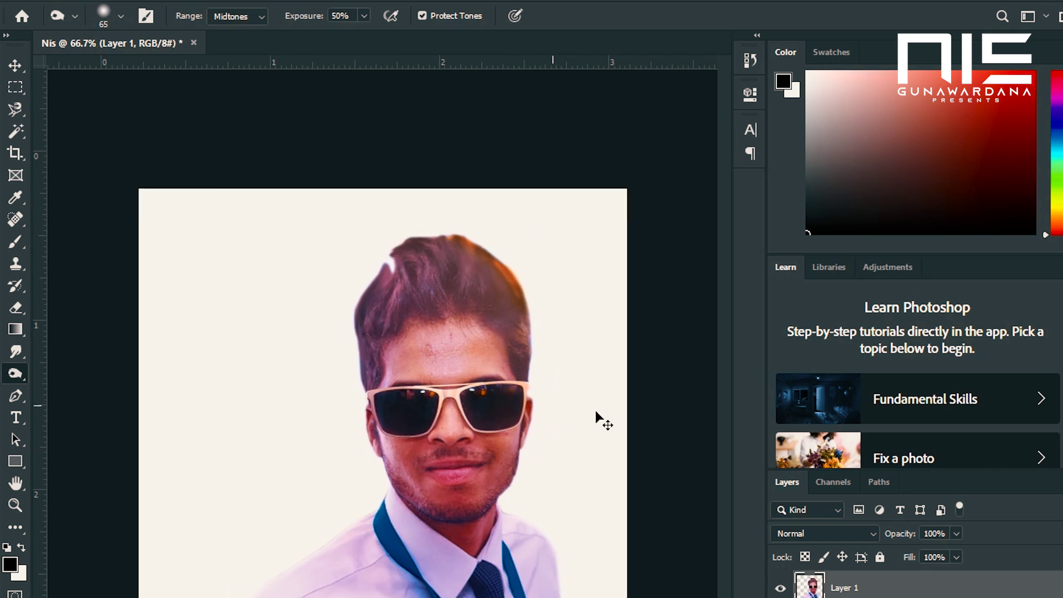
key(ctrl+minus)
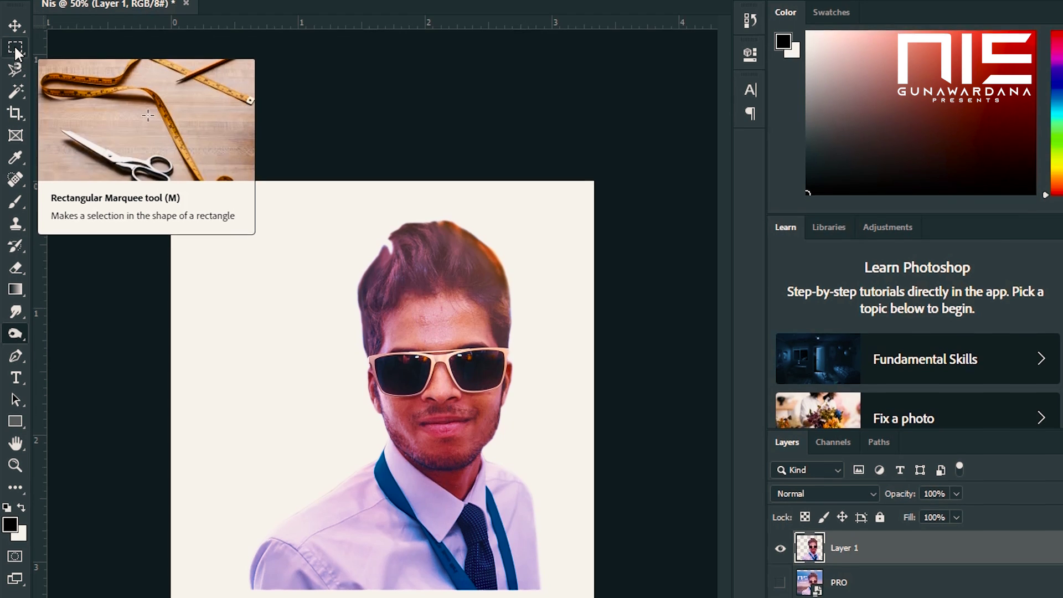
- Select a narrow vertical strip through the middle of the man with the Rectangular Marquee and copy it to a new layer
right_click(15, 59)
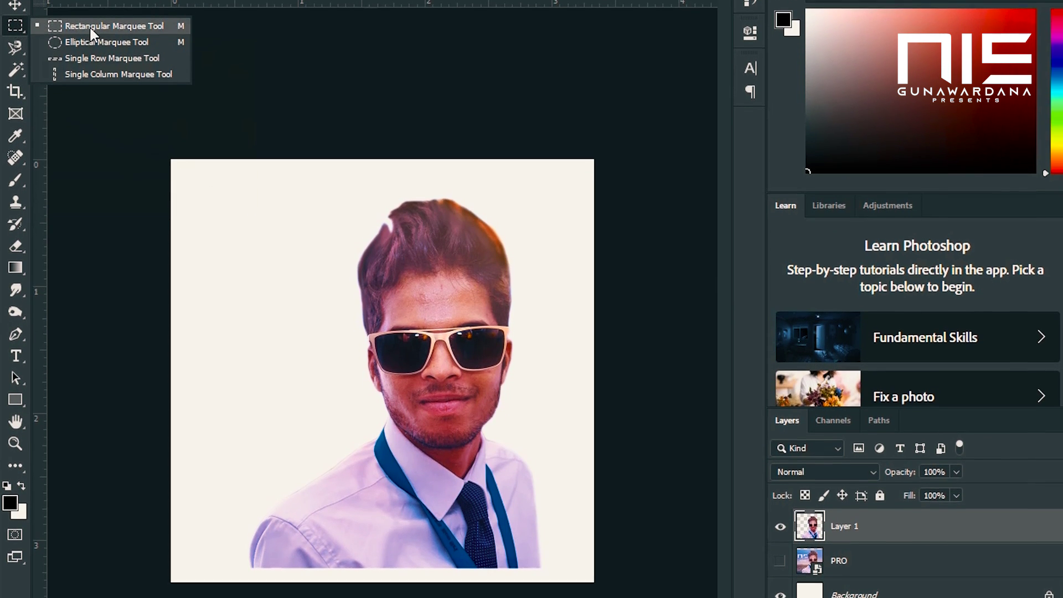
click(88, 37)
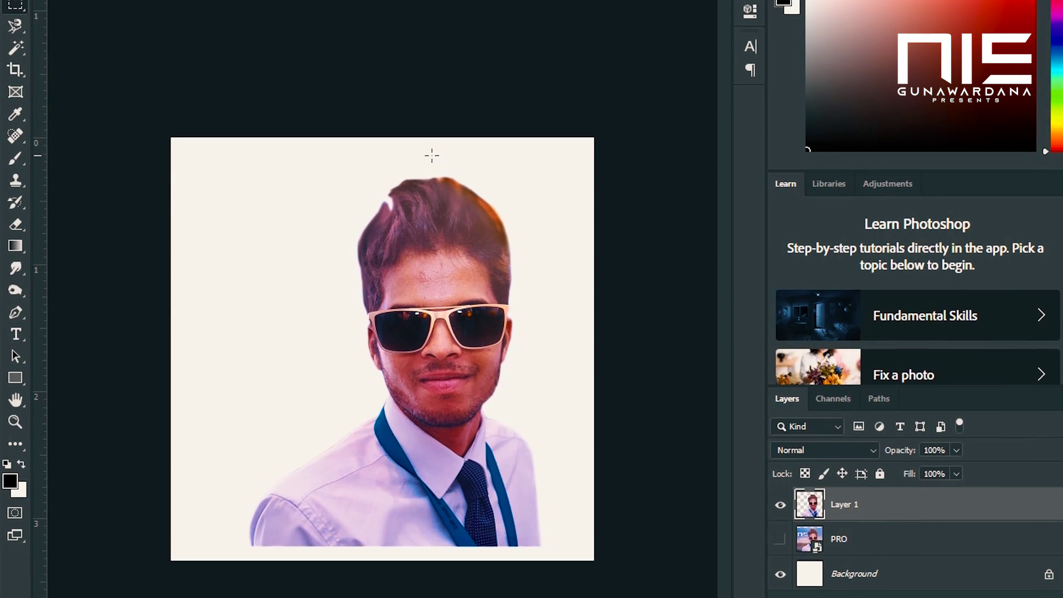
drag(438, 167, 445, 508)
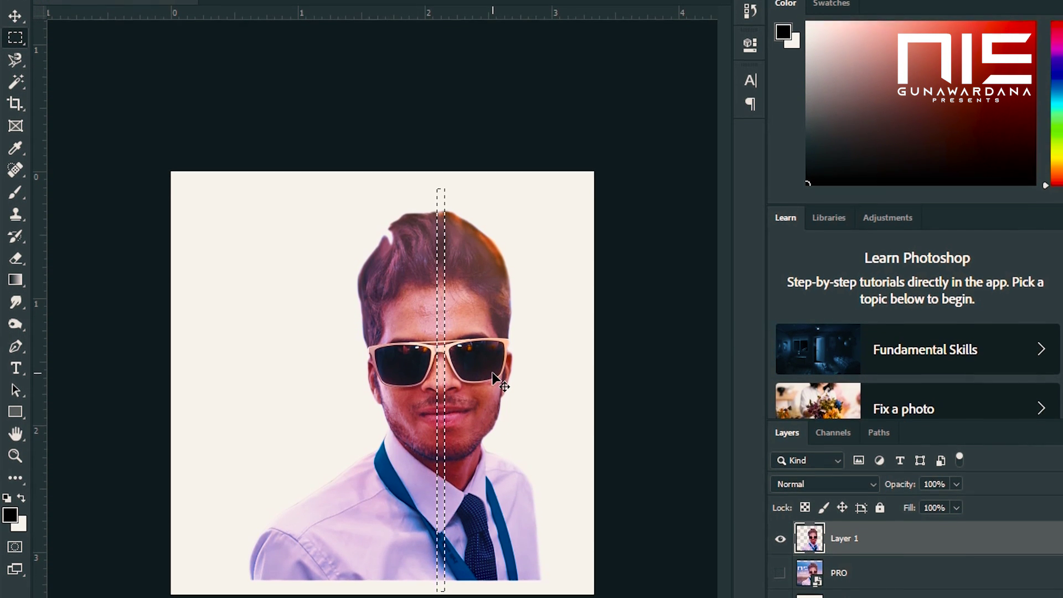
key(ctrl+j)
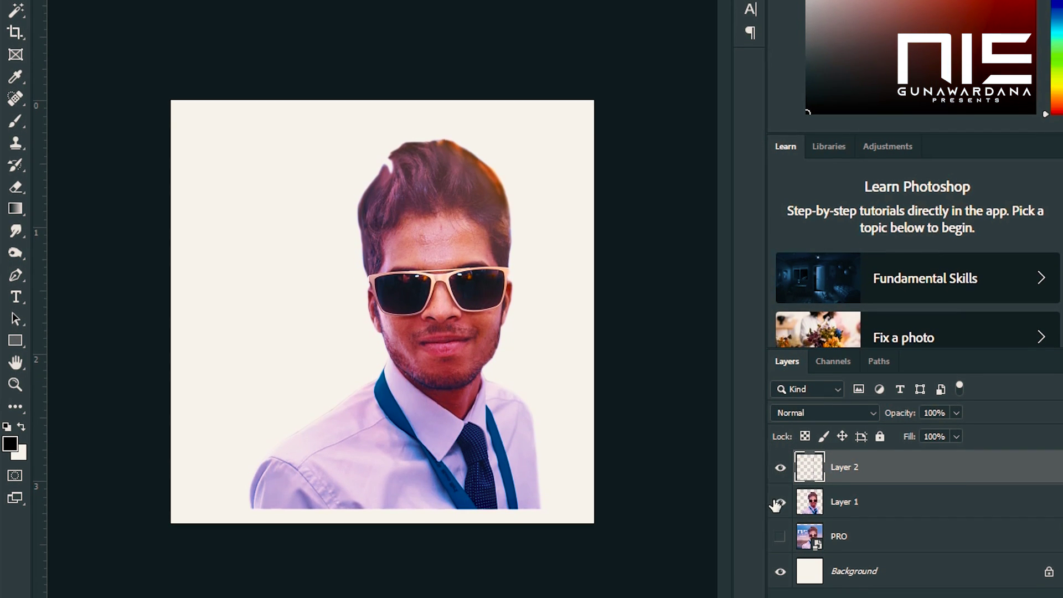
click(781, 502)
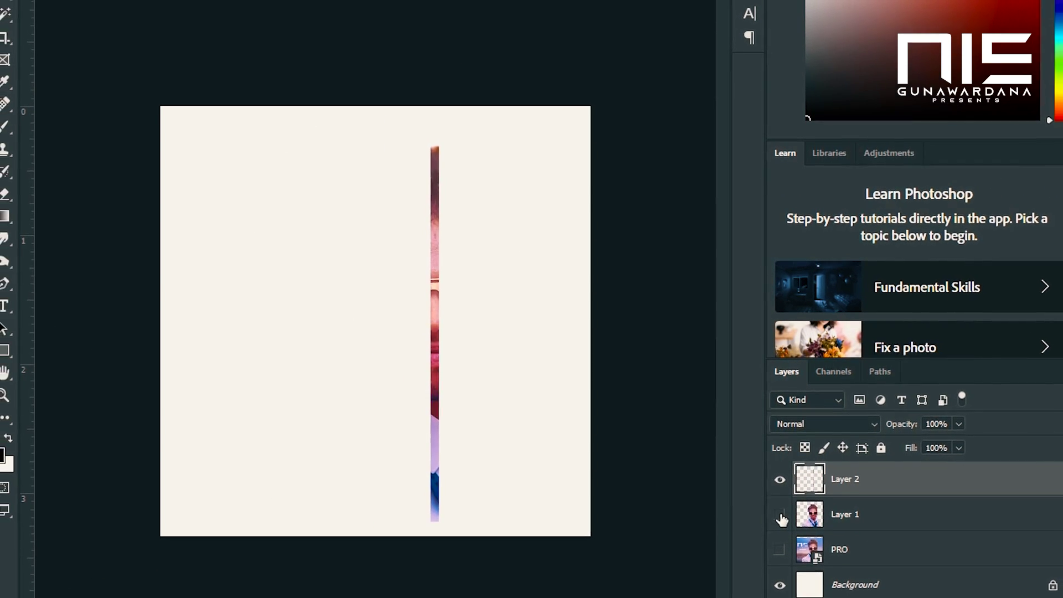
click(781, 512)
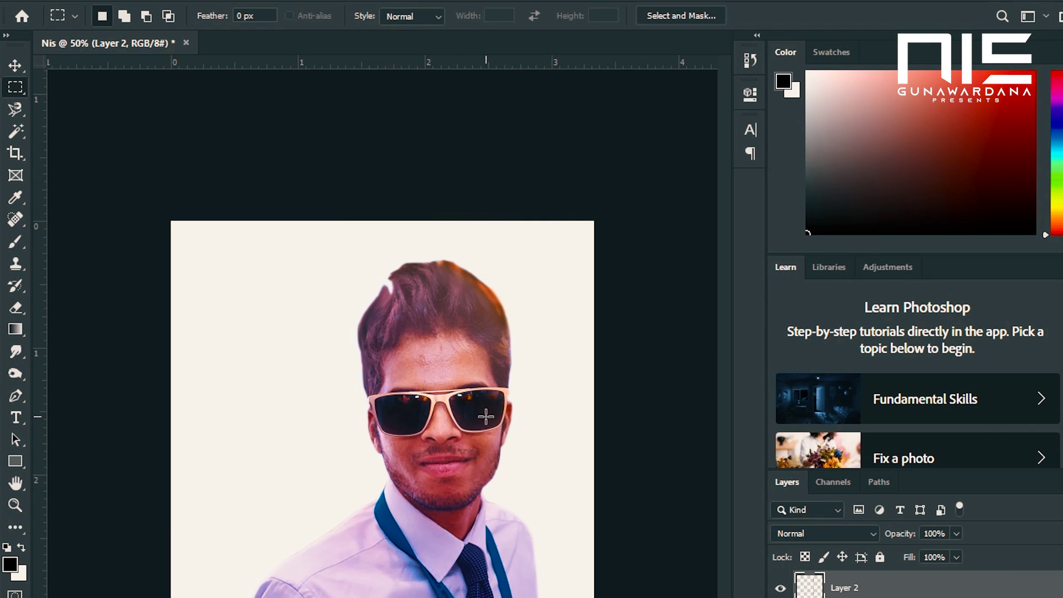
key(ctrl+t)
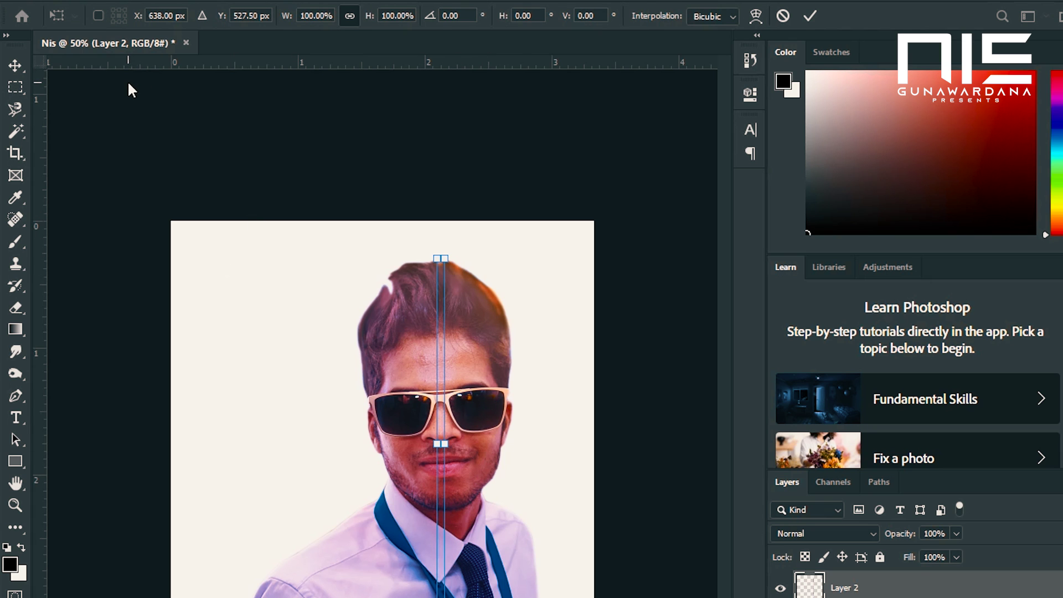
key(Return)
key(m)
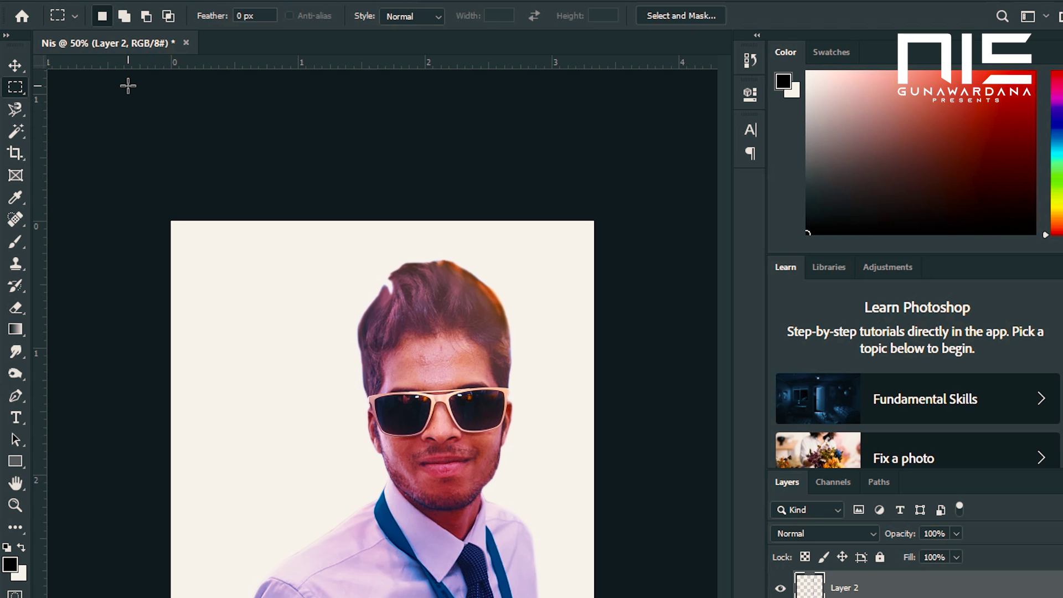
- Stretch the copied strip horizontally in both directions until it spans the full width of the canvas
click(69, 2)
click(585, 246)
click(84, 1)
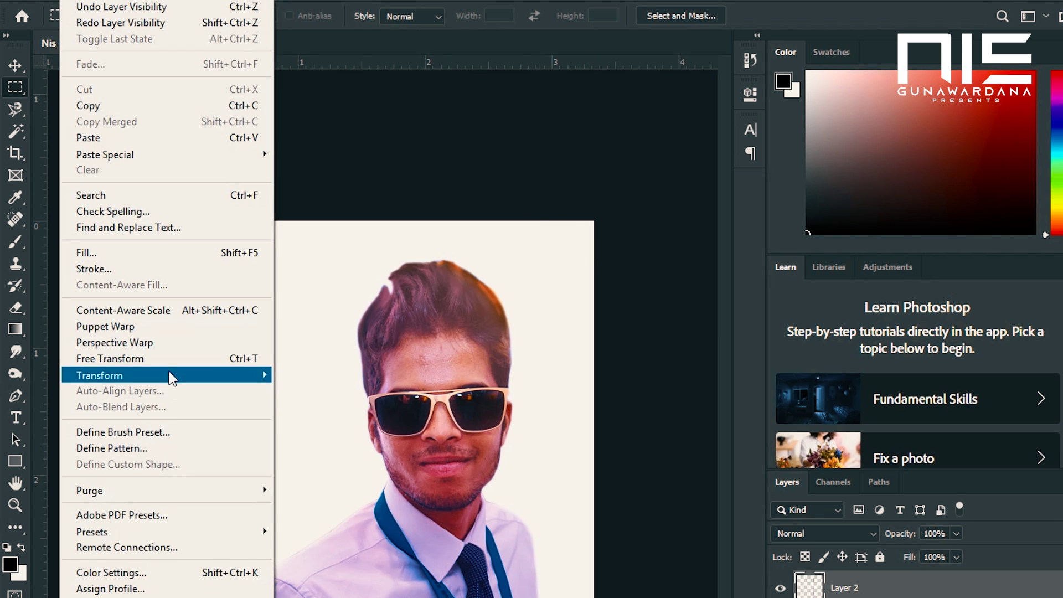
mouse_move(166, 377)
click(370, 407)
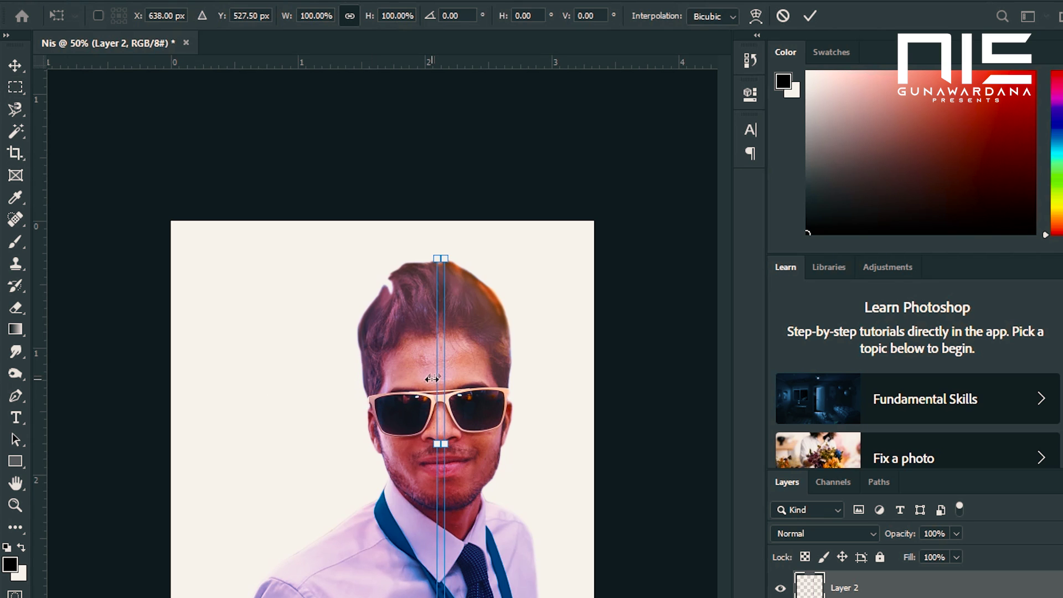
drag(430, 381, 169, 391)
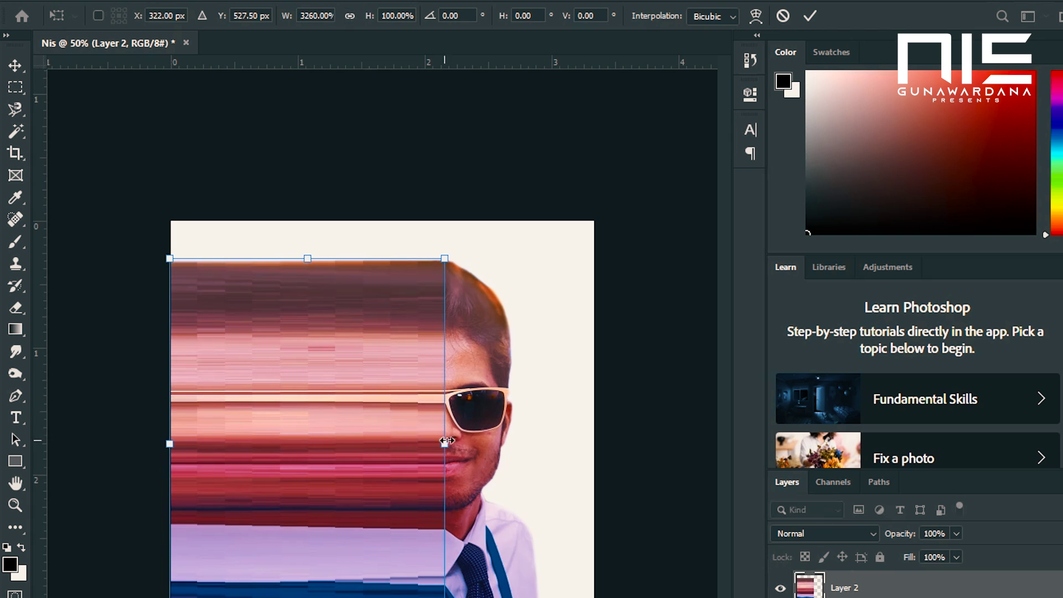
drag(448, 408, 593, 424)
key(Return)
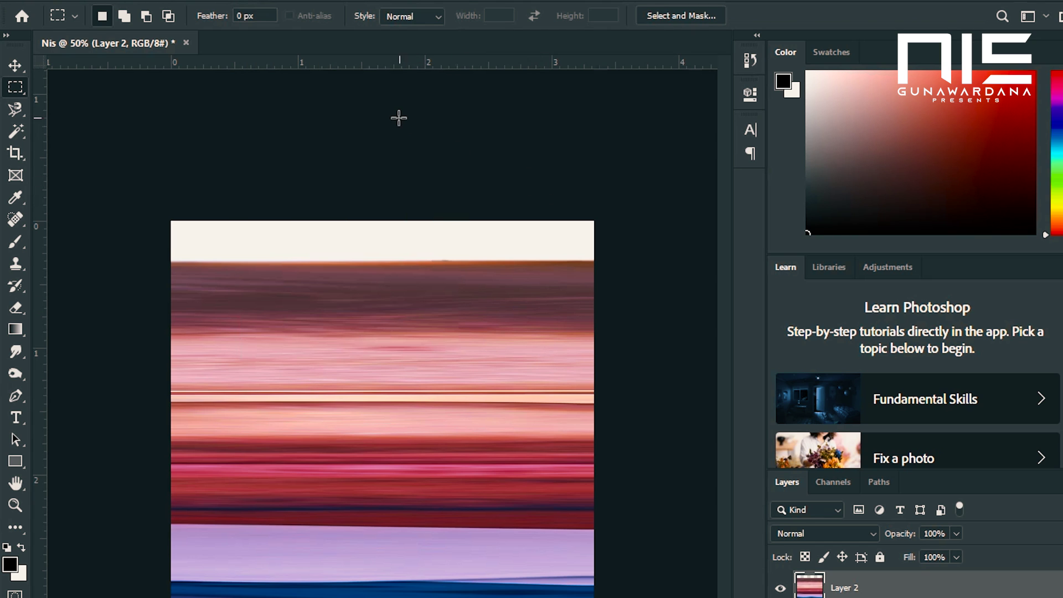
- Apply the Polar Coordinates filter to the stretched strip with the Rectangular to Polar option
click(248, 1)
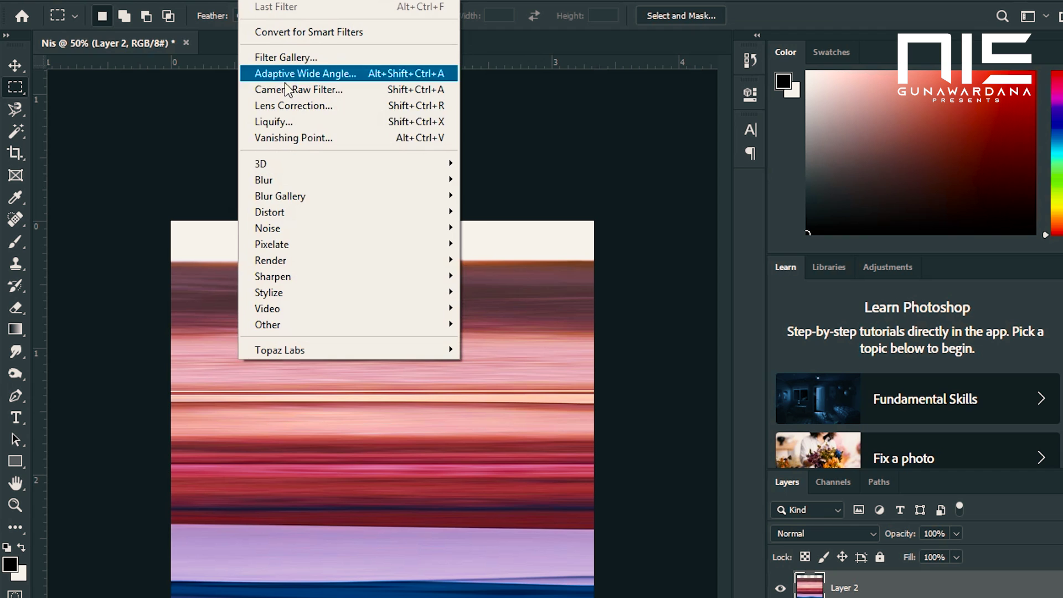
mouse_move(294, 213)
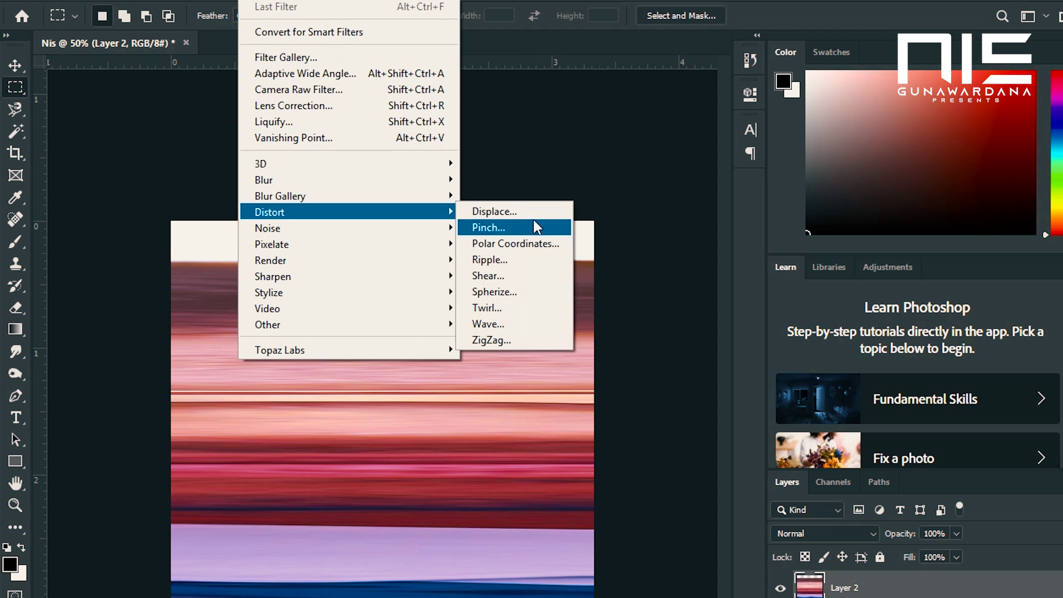
click(525, 253)
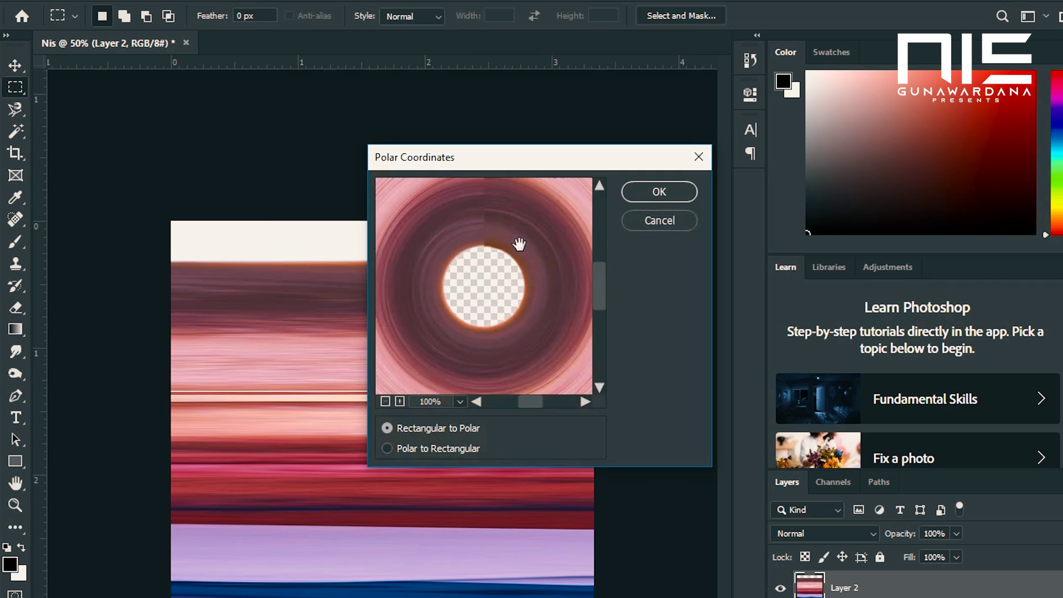
scroll(511, 237, down, 1)
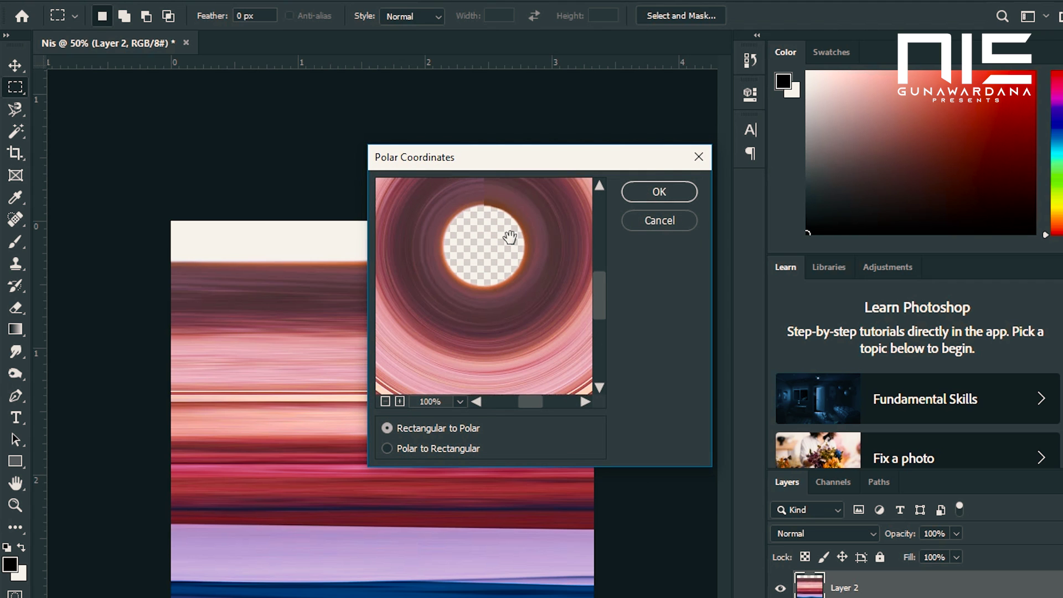
alt+click(509, 237)
alt+click(510, 237)
alt+click(510, 238)
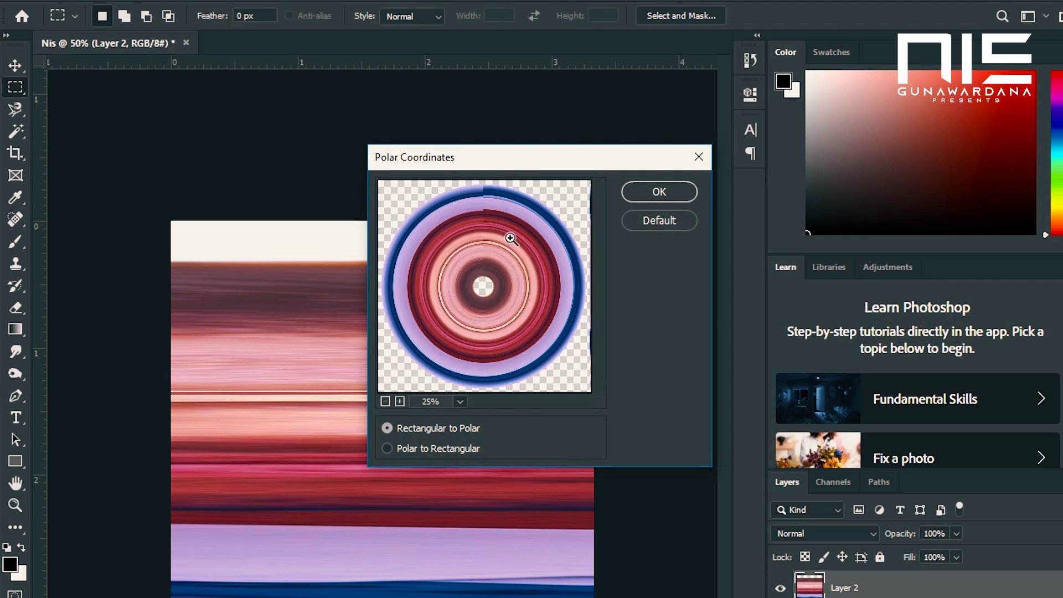
key(ctrl+minus)
key(ctrl+plus)
click(407, 449)
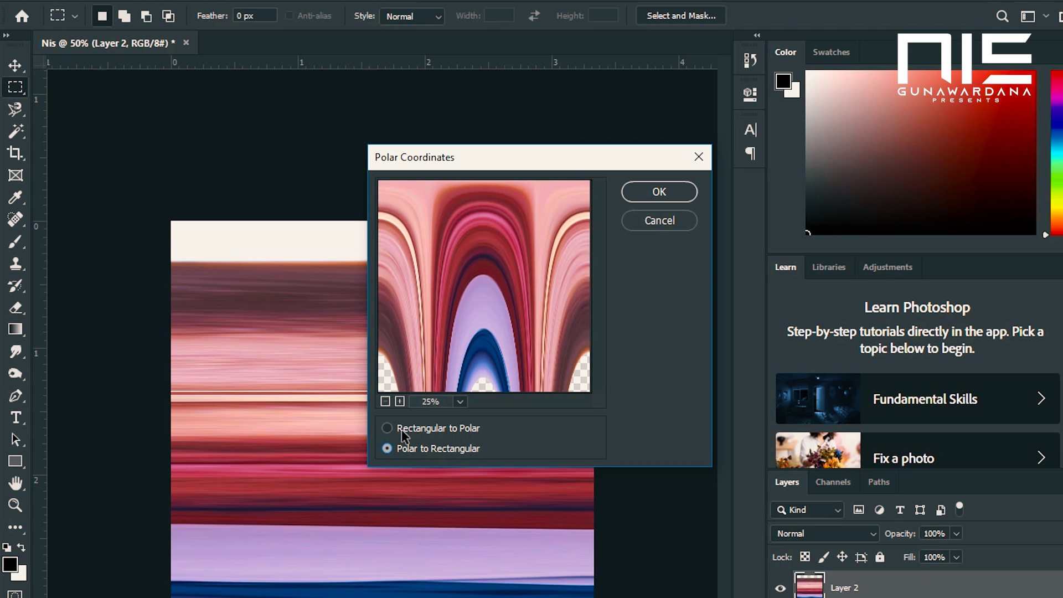
click(403, 429)
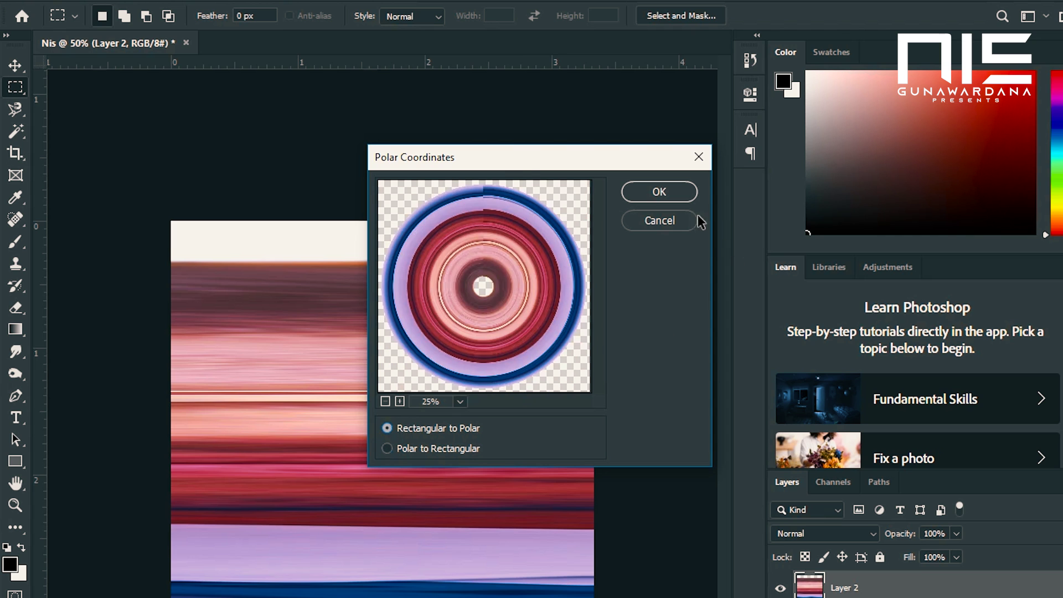
click(653, 192)
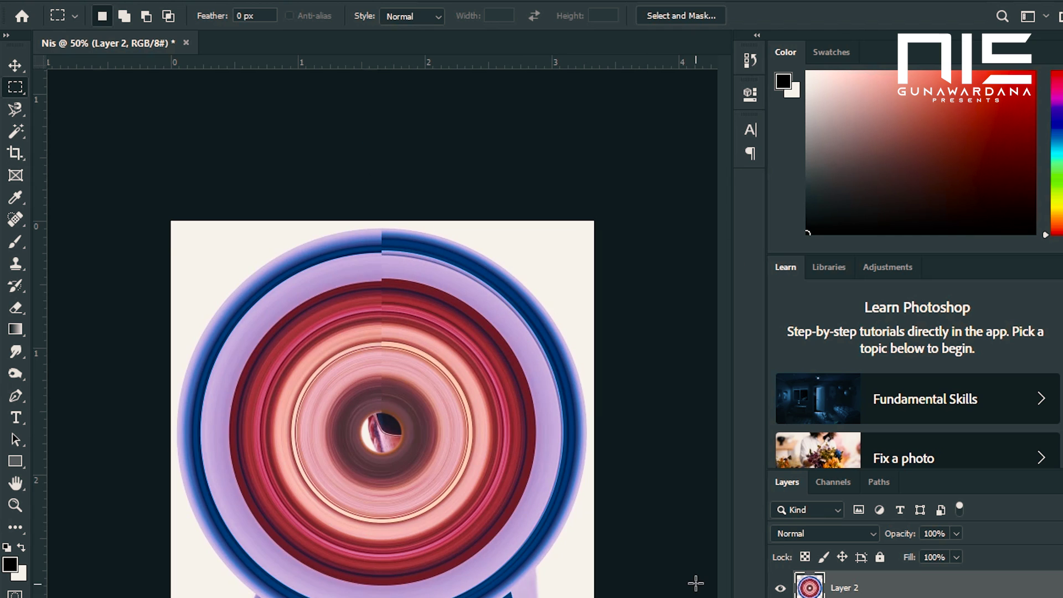
- Place Layer 1 above the ring layer and shift the man up and to the left over the rings
drag(841, 597, 842, 584)
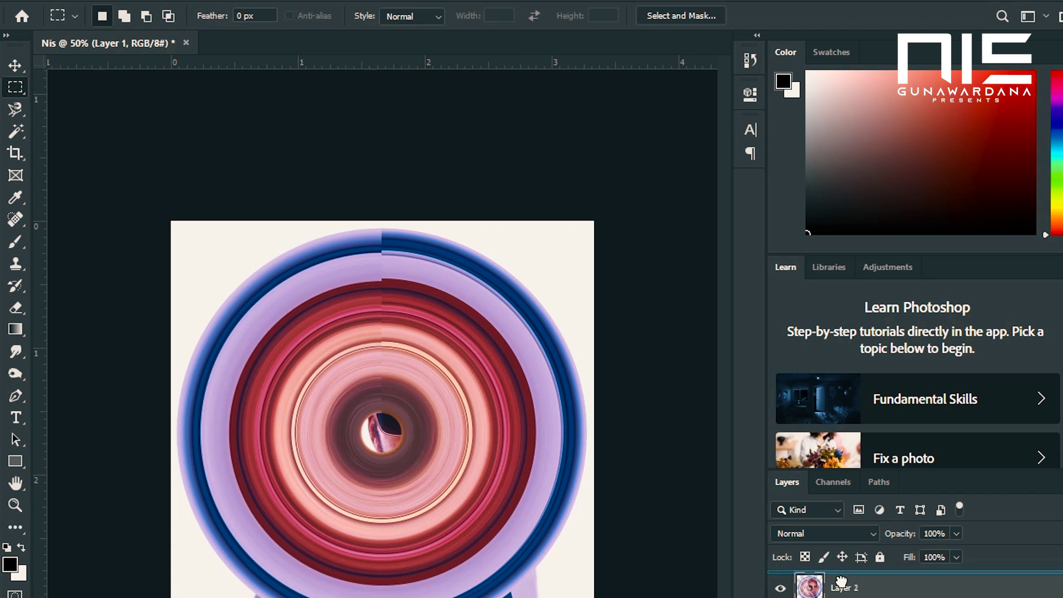
drag(841, 583, 843, 586)
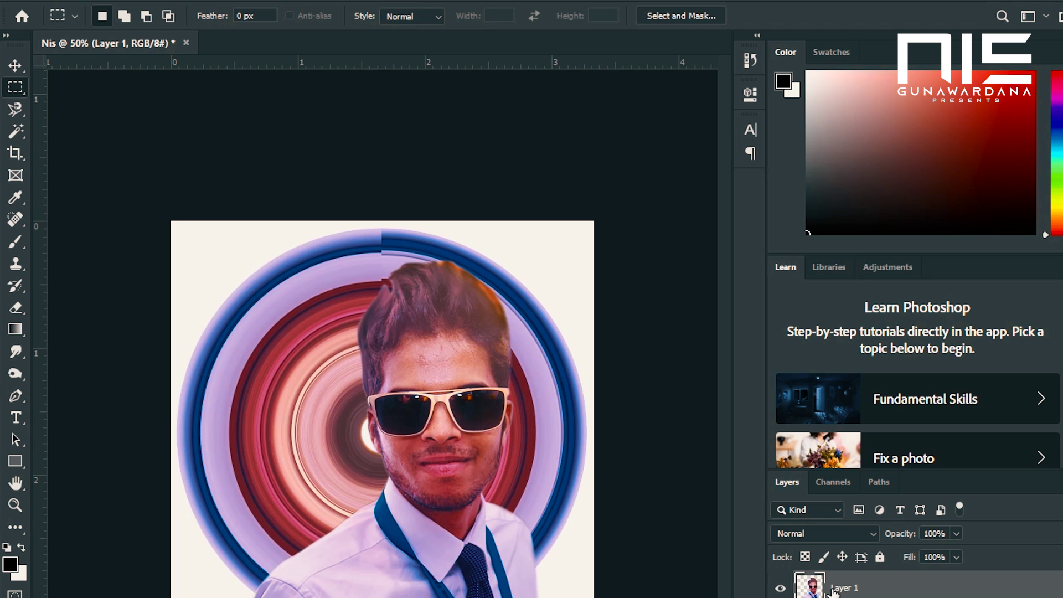
key(ctrl+t)
drag(452, 464, 426, 431)
key(Return)
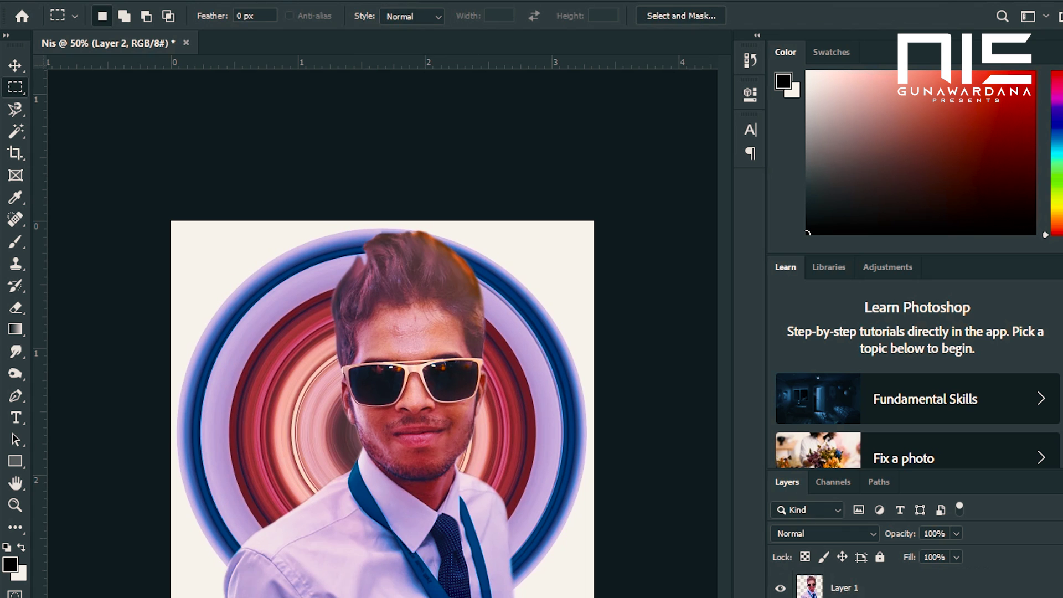
- Scale the man and the rings together to about 80% and centre them on the canvas
key(ctrl+t)
drag(414, 484, 427, 520)
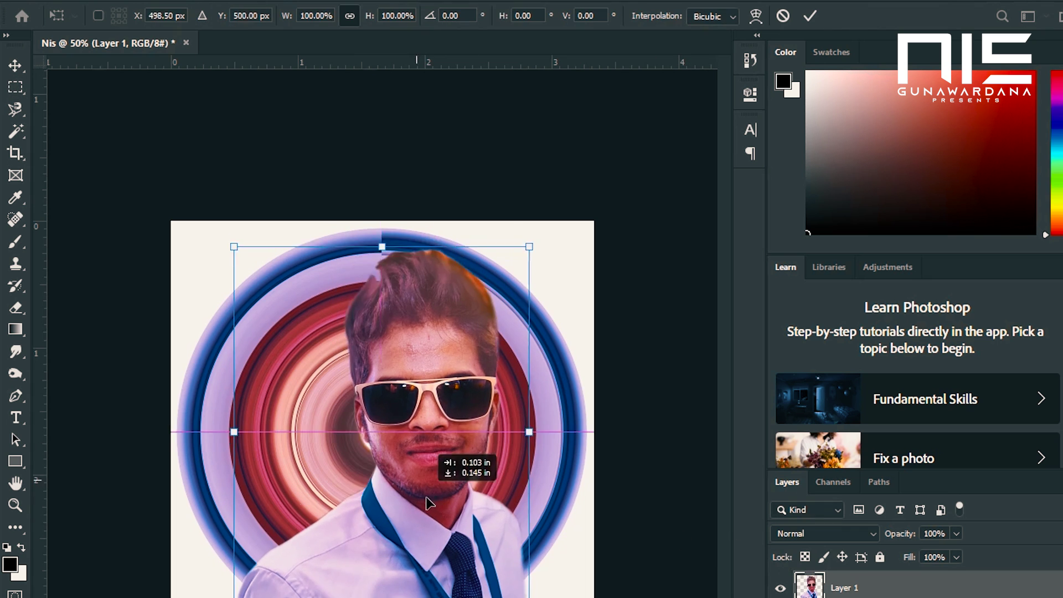
drag(529, 263, 581, 233)
drag(443, 421, 428, 421)
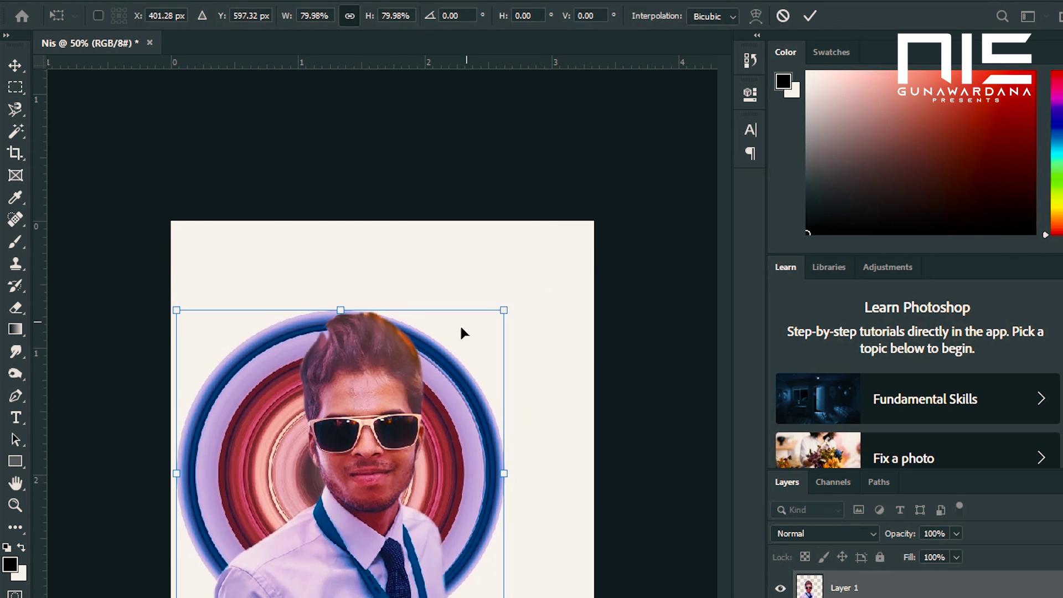
key(Return)
- Enlarge the man alone slightly and reposition him so his head rises just above the outer ring
click(15, 65)
click(848, 589)
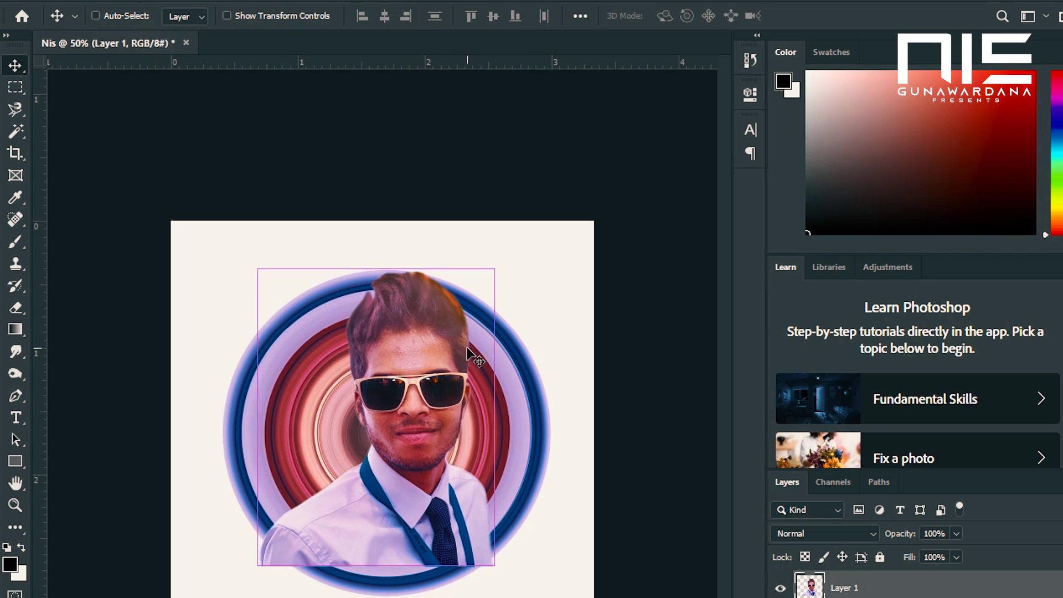
key(ctrl+t)
drag(493, 566, 520, 597)
mouse_move(473, 516)
mouse_down()
mouse_move(456, 514)
mouse_move(464, 508)
mouse_up()
key(Return)
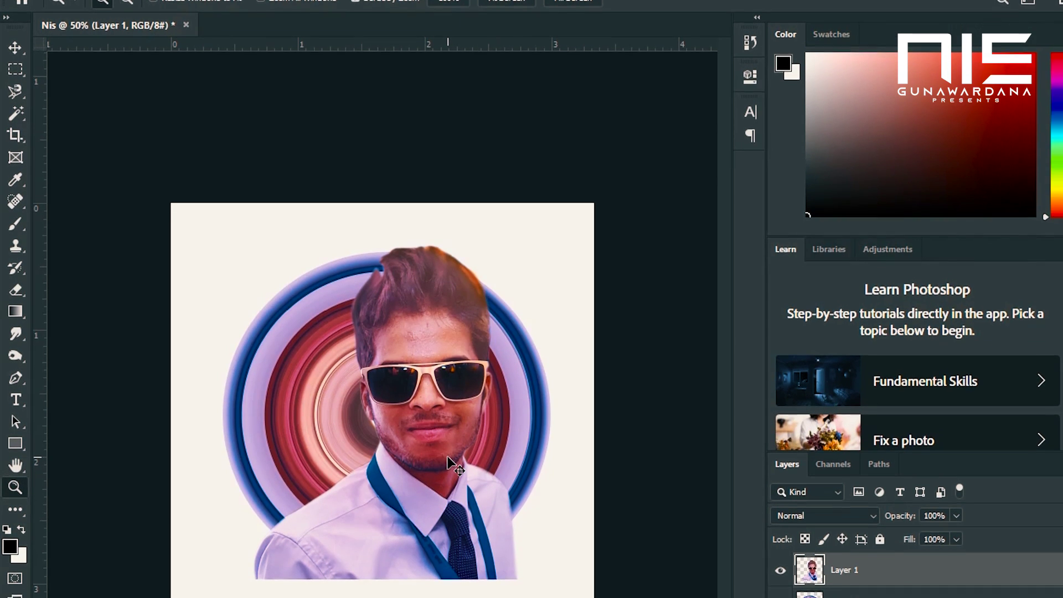
- Duplicate Layer 1, hide the copy, and clip the original Layer 1 to the ring shape in Layer 2
key(ctrl+j)
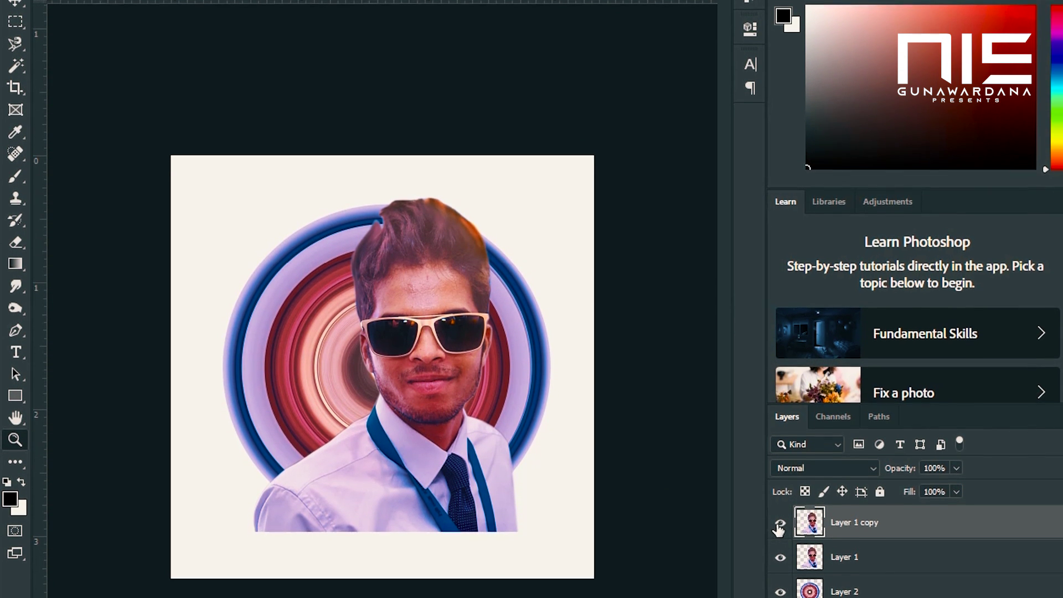
click(781, 524)
click(839, 561)
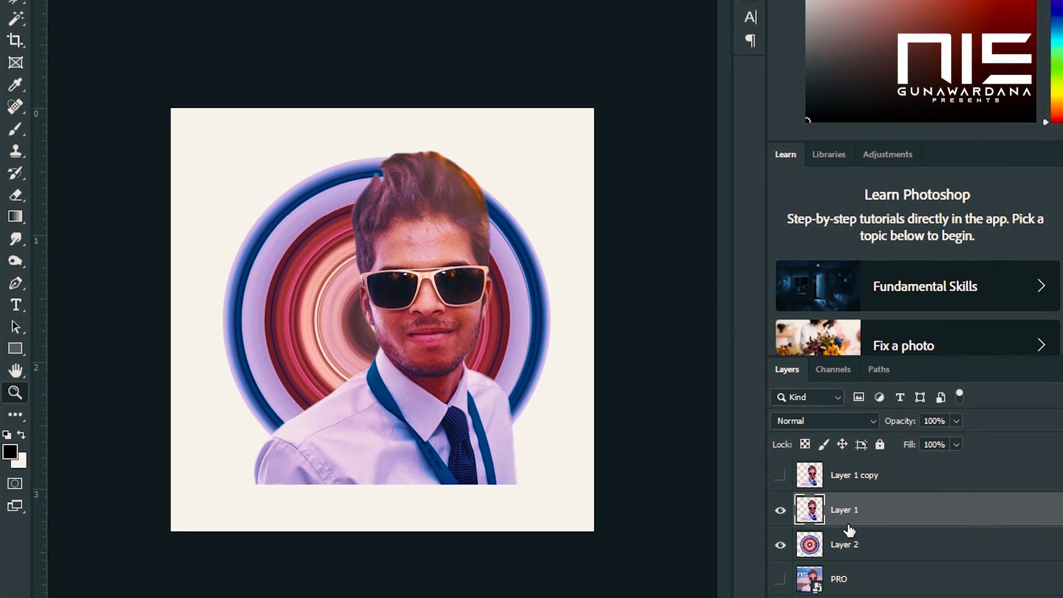
drag(849, 517, 848, 509)
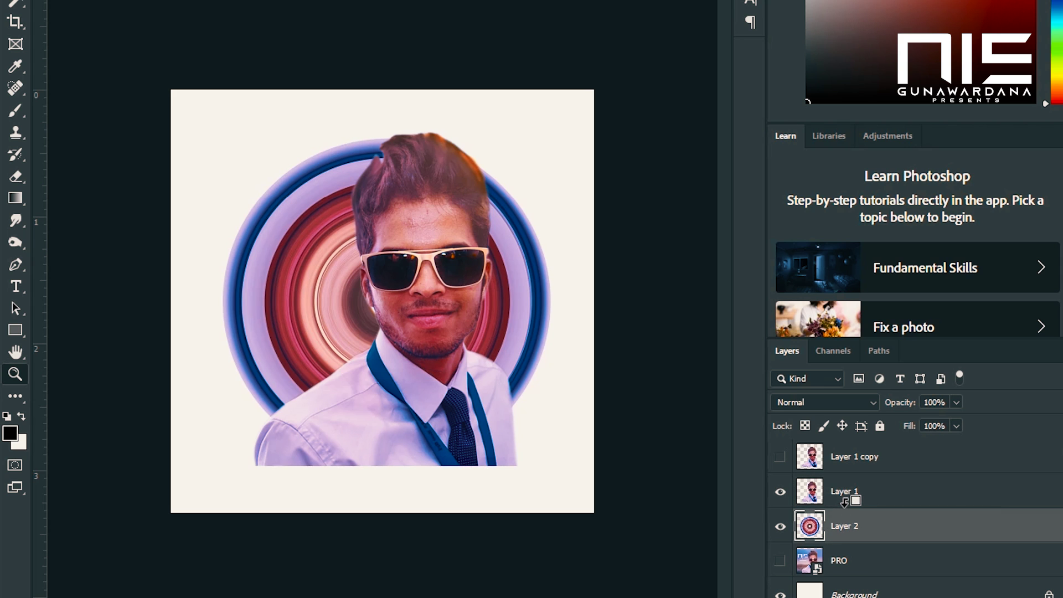
alt+click(843, 504)
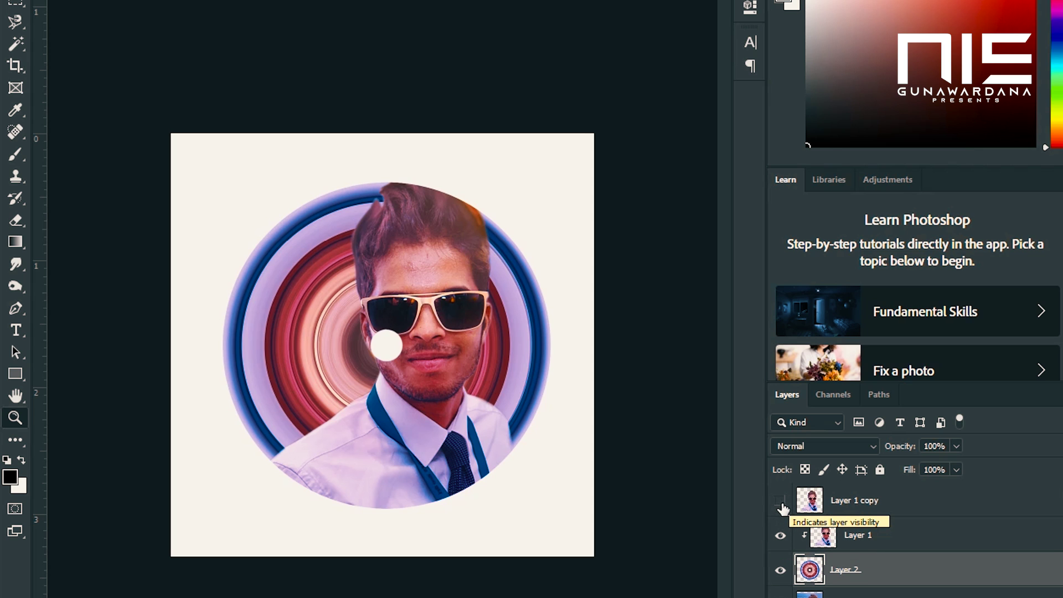
- Show Layer 1 copy again and add a layer mask to it
click(782, 504)
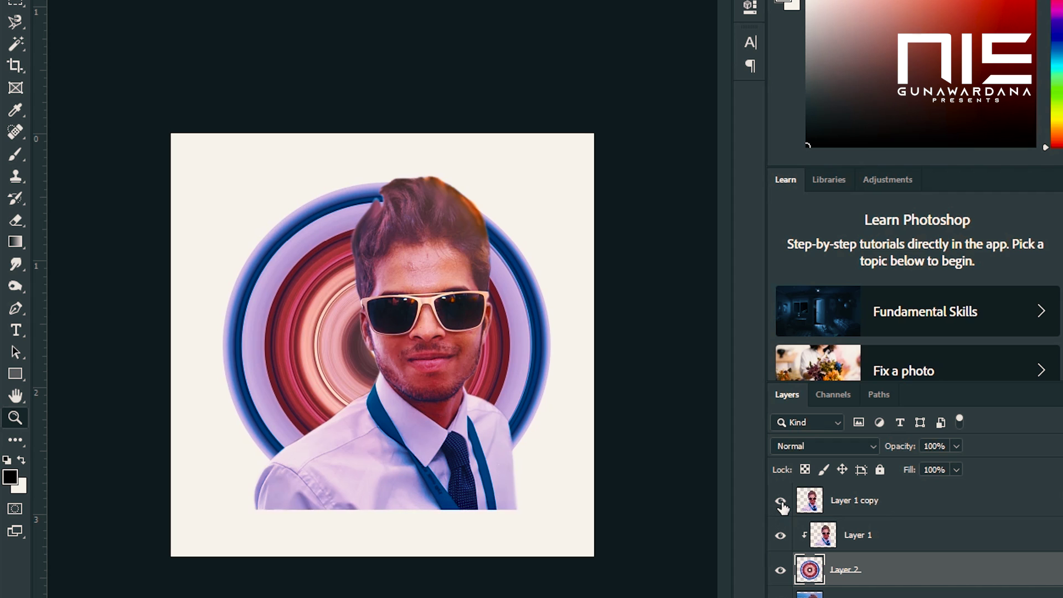
click(852, 502)
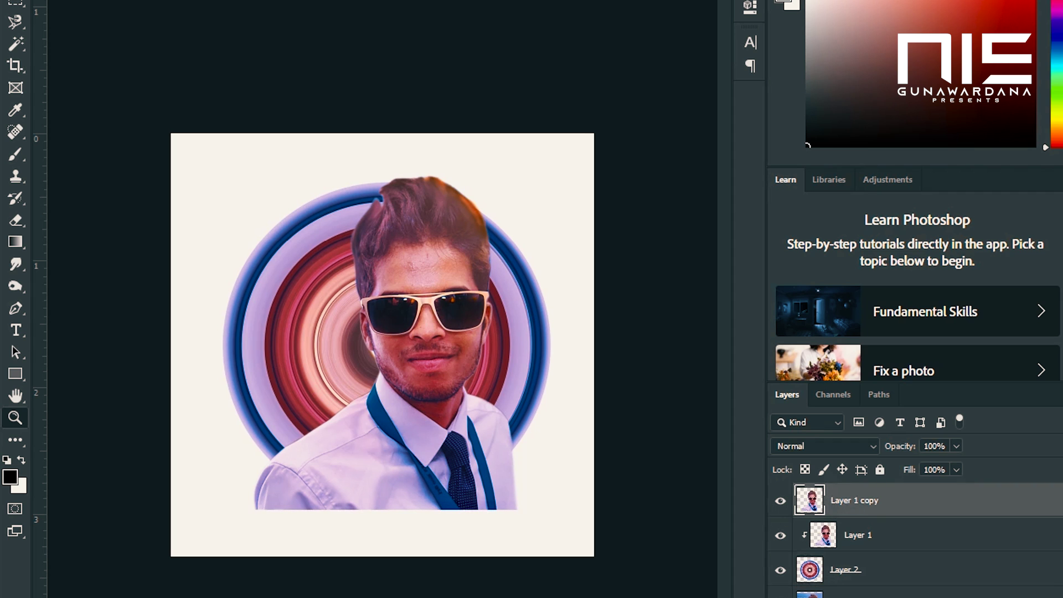
click(825, 595)
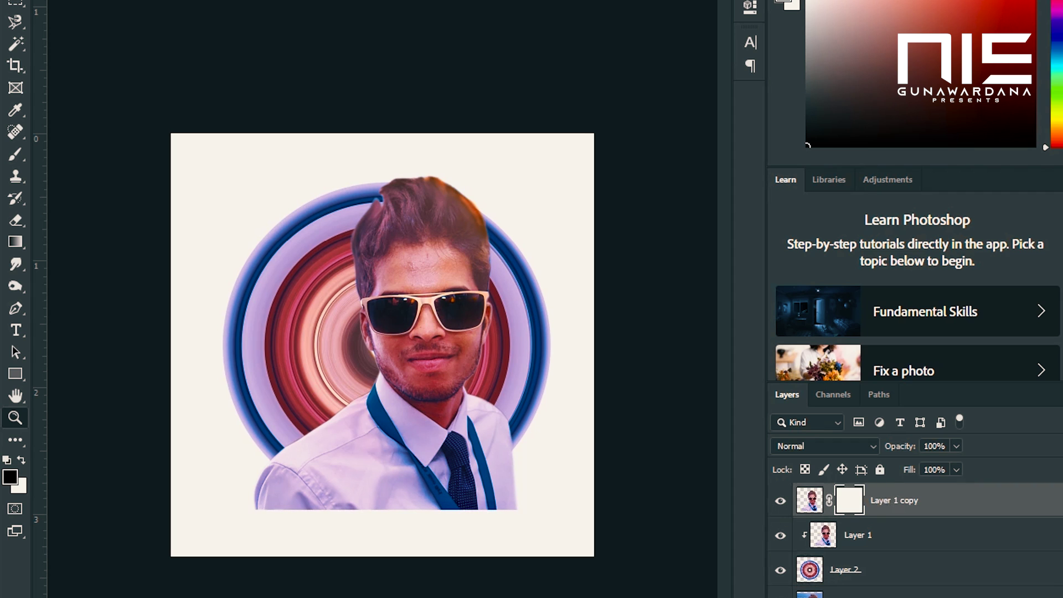
- Brush black on the Layer 1 copy mask to hide the parts of the shirt extending beyond the ring's lower edge
right_click(20, 151)
click(69, 156)
right_click(302, 495)
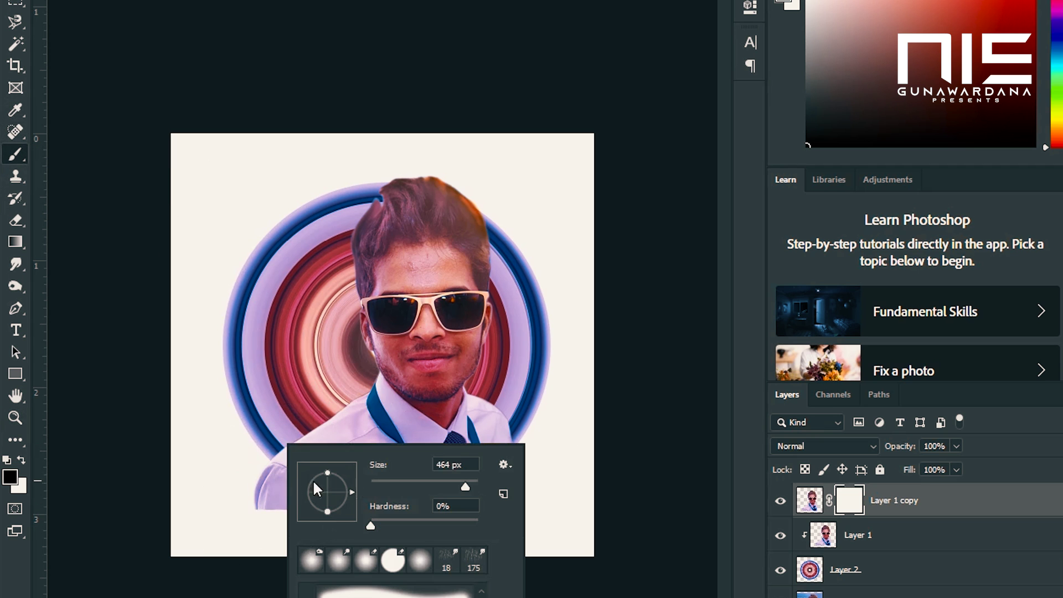
click(418, 486)
mouse_move(233, 472)
mouse_down()
mouse_move(389, 509)
mouse_move(304, 494)
mouse_up()
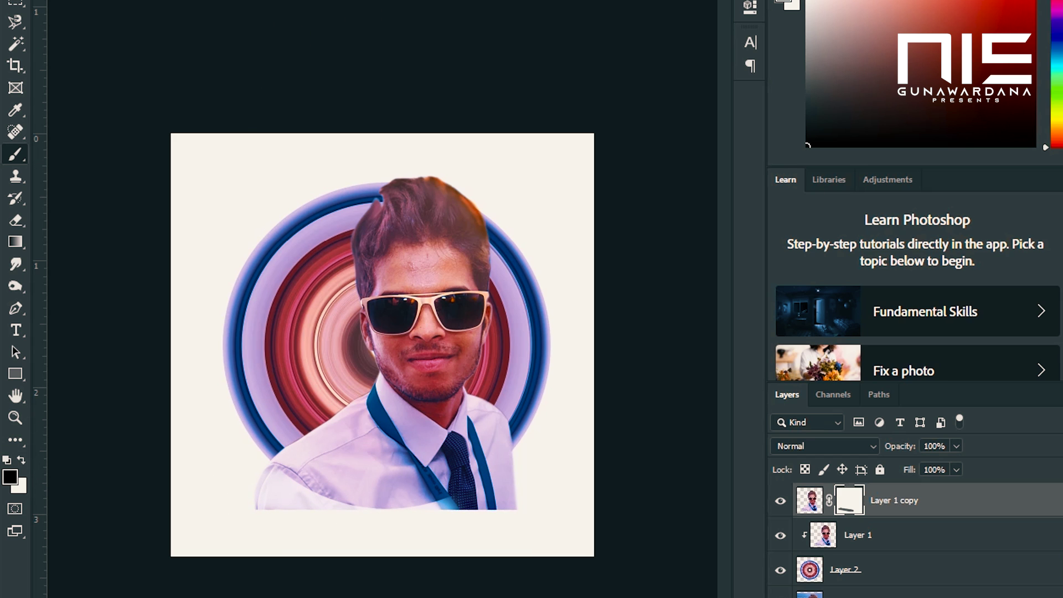
mouse_move(282, 497)
mouse_down()
mouse_move(333, 507)
mouse_move(289, 471)
mouse_move(490, 505)
mouse_move(390, 504)
mouse_move(504, 478)
mouse_move(485, 468)
mouse_move(522, 470)
mouse_up()
mouse_move(466, 518)
mouse_down()
mouse_move(239, 511)
mouse_move(323, 505)
mouse_move(299, 500)
mouse_move(343, 513)
mouse_move(292, 490)
mouse_move(482, 491)
mouse_move(463, 459)
mouse_move(461, 518)
mouse_move(510, 479)
mouse_move(304, 452)
mouse_move(273, 470)
mouse_move(264, 500)
mouse_move(274, 483)
mouse_move(369, 541)
mouse_up()
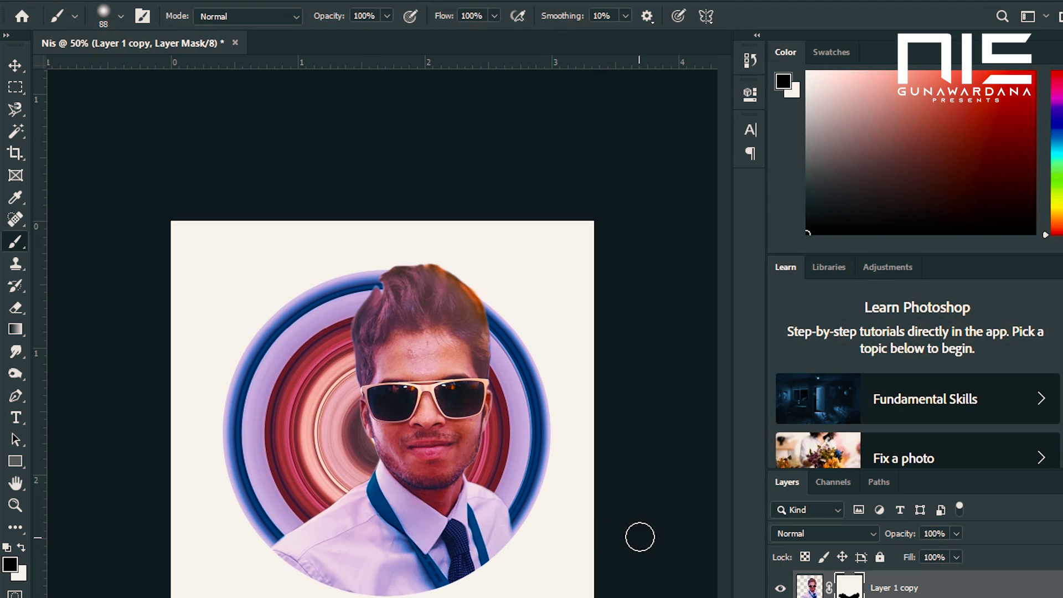
- Add a layer mask to Layer 2 and paint it black to hide the ring on the sunlit-hair side of the man
click(895, 597)
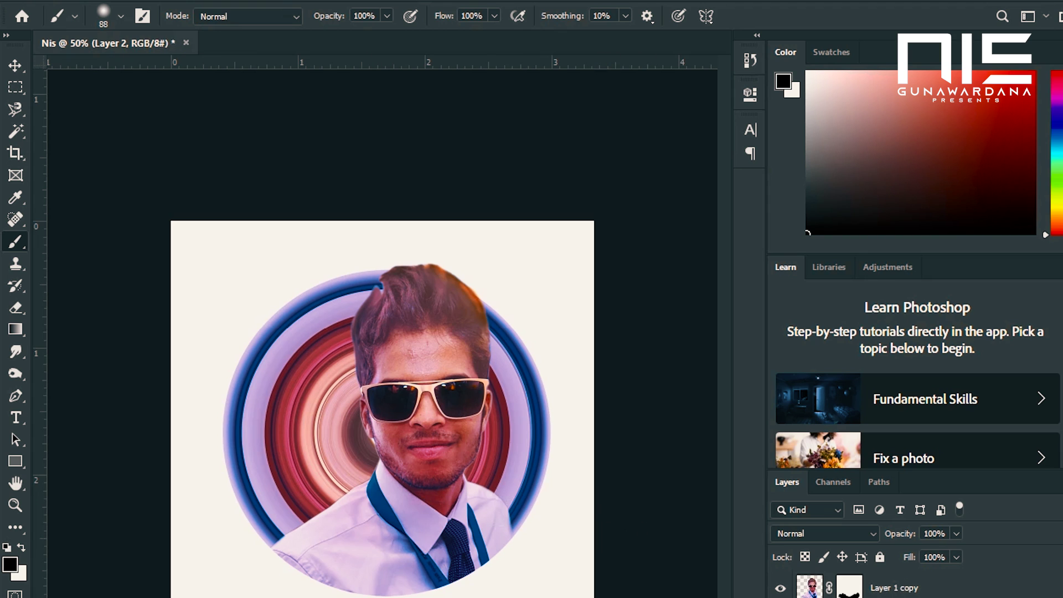
key(ctrl+backslash)
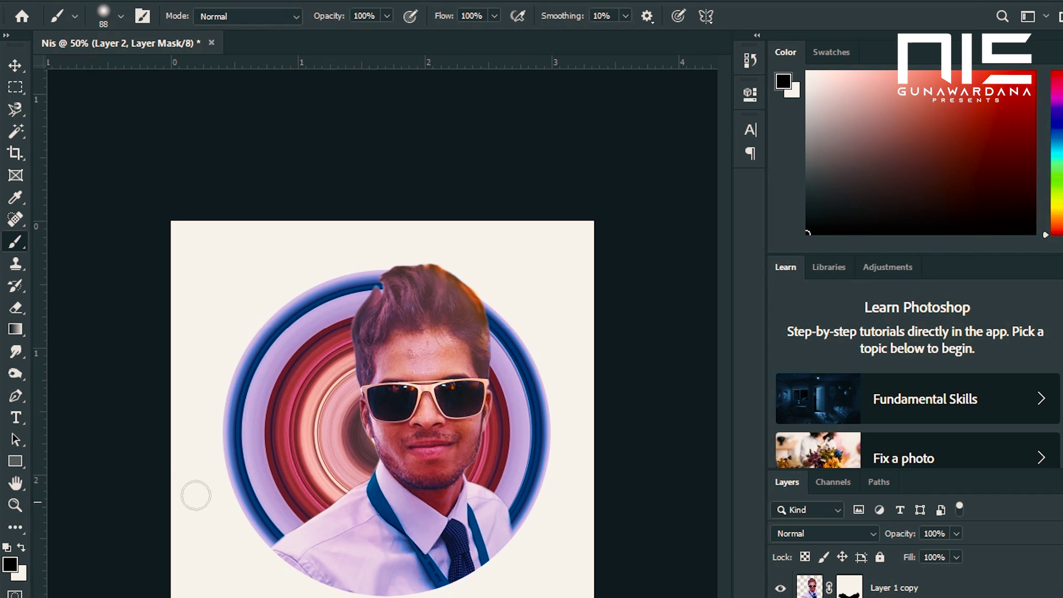
mouse_move(482, 359)
mouse_down()
mouse_move(520, 359)
mouse_move(536, 424)
mouse_move(538, 322)
mouse_move(528, 461)
mouse_move(524, 333)
mouse_move(510, 429)
mouse_move(522, 296)
mouse_move(525, 440)
mouse_up()
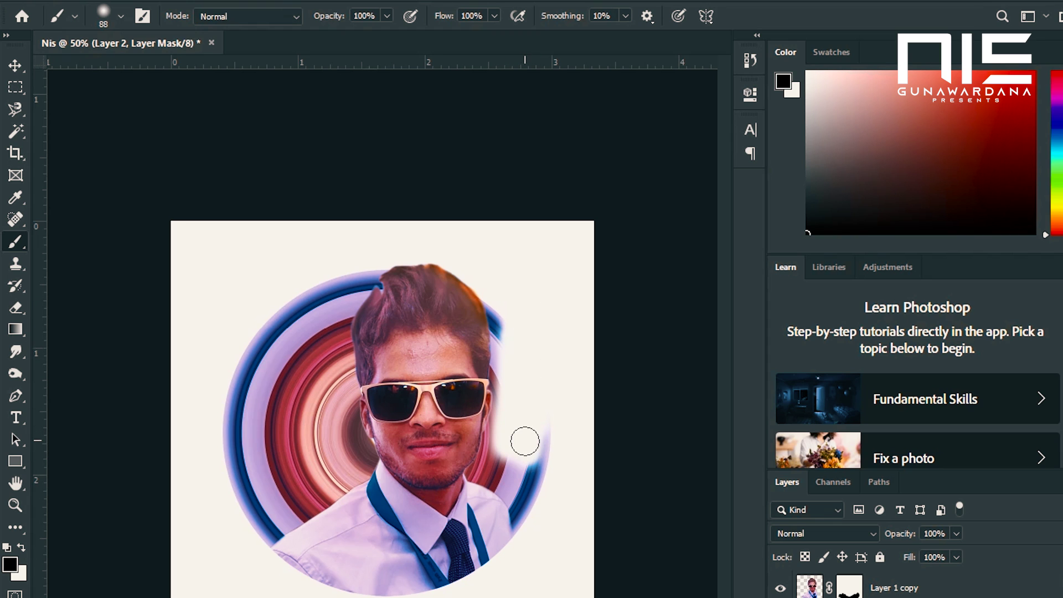
right_click(525, 441)
drag(615, 522, 678, 519)
mouse_move(526, 313)
mouse_down()
mouse_move(503, 427)
mouse_move(513, 469)
mouse_move(529, 472)
mouse_move(559, 419)
mouse_move(556, 477)
mouse_move(523, 439)
mouse_move(500, 442)
mouse_move(505, 411)
mouse_move(503, 462)
mouse_move(484, 479)
mouse_move(475, 455)
mouse_move(491, 482)
mouse_move(548, 492)
mouse_move(522, 509)
mouse_up()
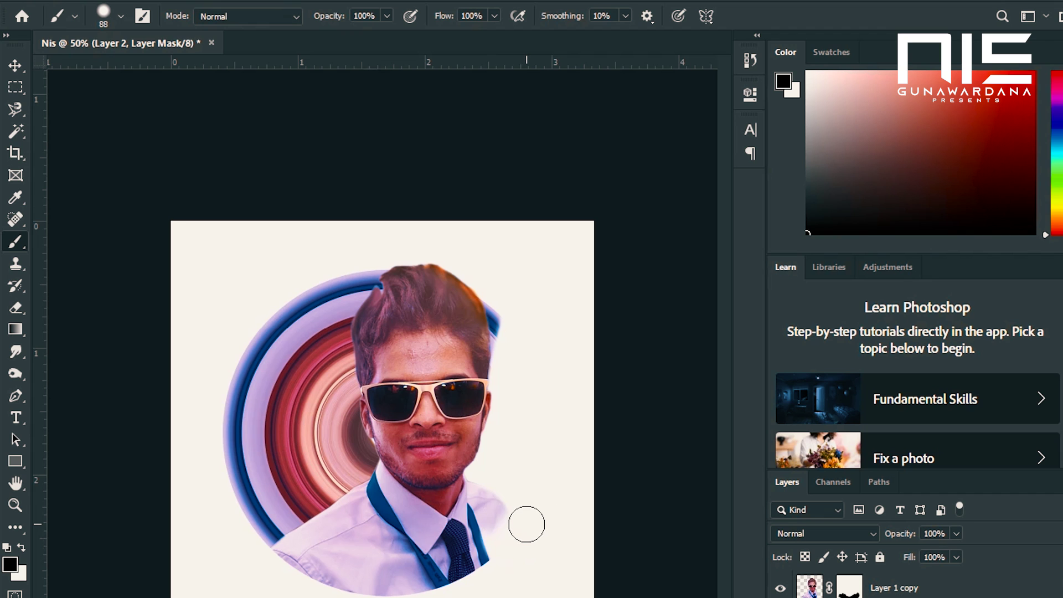
- Paint white on Layer 2's mask to restore the man's shoulder, and switch the foreground colour back to black
click(21, 547)
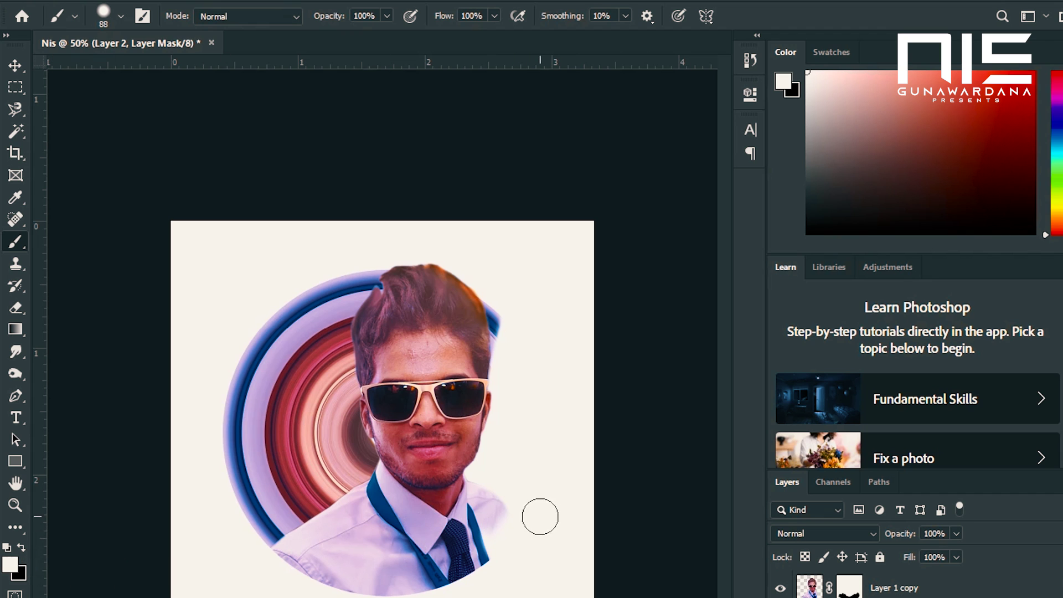
mouse_move(474, 524)
mouse_down()
mouse_move(489, 517)
mouse_move(498, 532)
mouse_move(489, 503)
mouse_move(496, 537)
mouse_up()
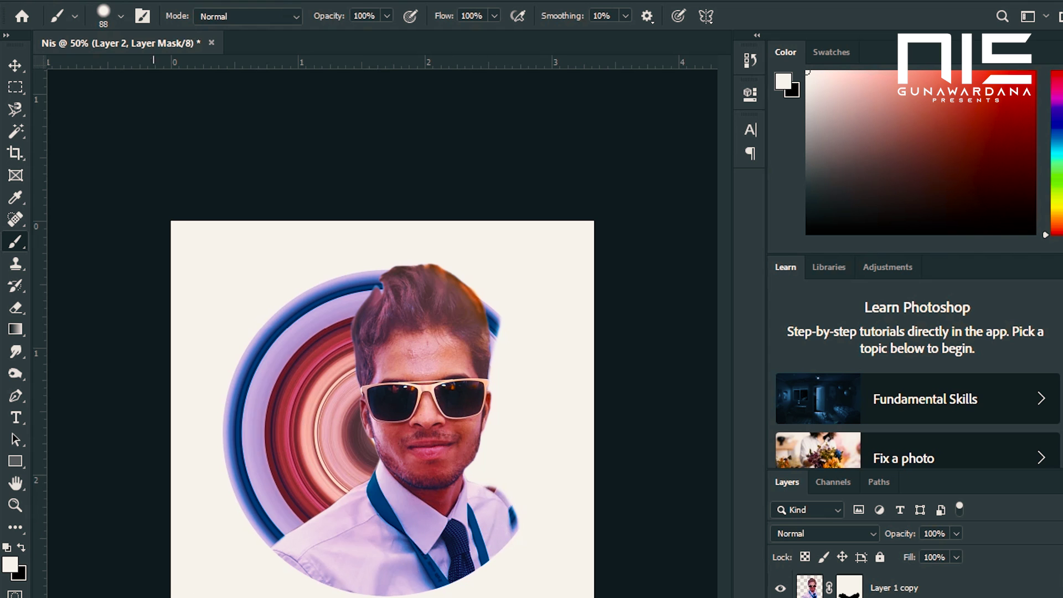
click(22, 544)
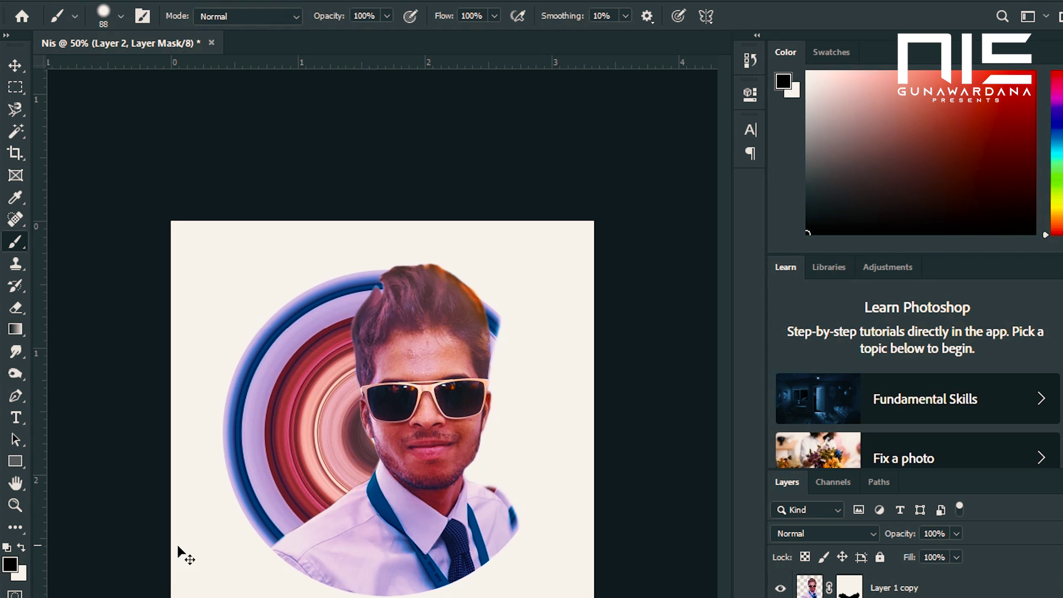
- With a 17 px brush, mask out the ring remnants around the restored shoulder on Layer 2
key(ctrl+1)
drag(439, 511, 176, 424)
key(ctrl+plus)
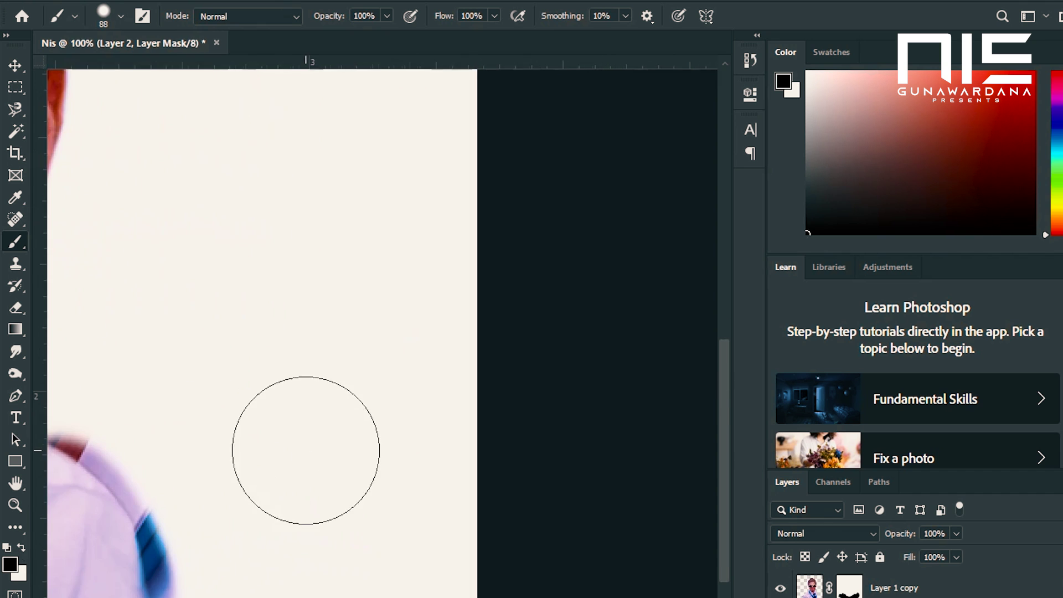
right_click(291, 441)
drag(407, 477, 389, 478)
key(space)
key(Return)
mouse_move(161, 448)
mouse_down()
mouse_move(148, 513)
mouse_move(173, 580)
mouse_move(142, 515)
mouse_move(167, 592)
mouse_up()
mouse_move(158, 550)
mouse_down()
mouse_move(320, 434)
mouse_move(428, 527)
mouse_up()
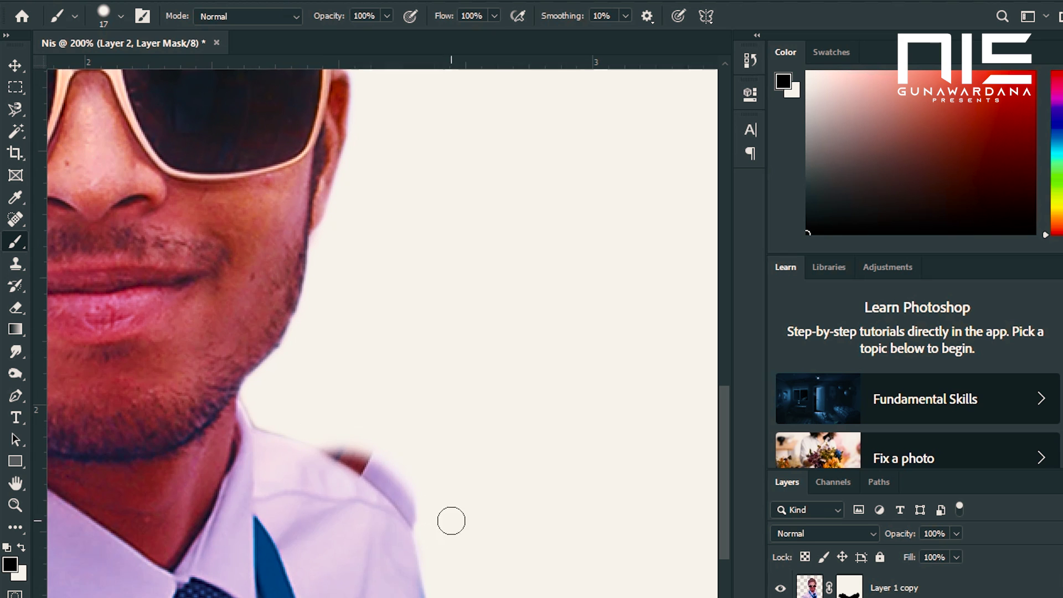
shift+click(441, 527)
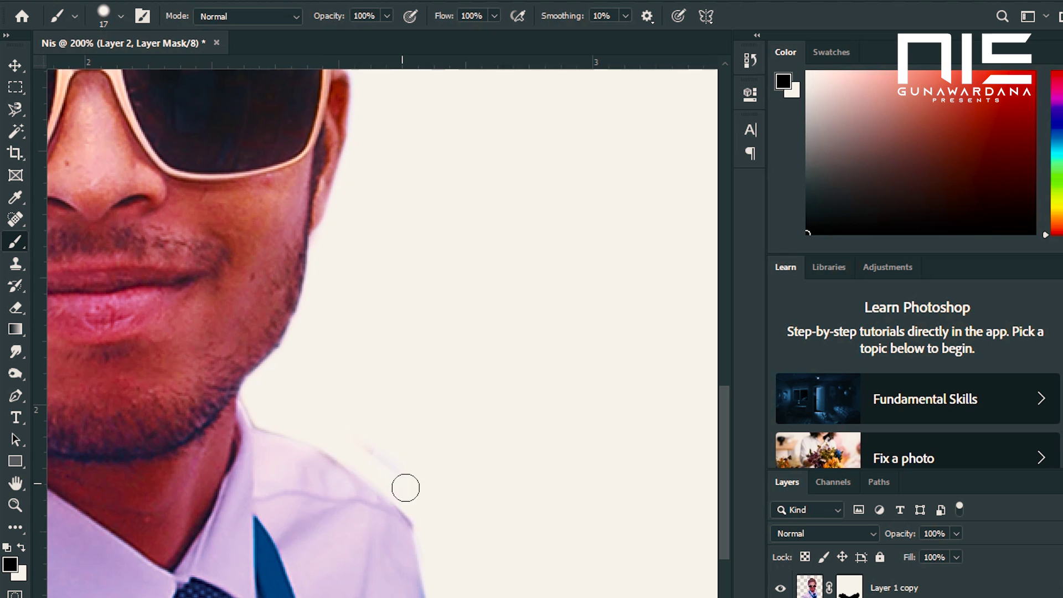
mouse_move(433, 533)
mouse_down()
mouse_move(335, 418)
mouse_move(351, 437)
mouse_up()
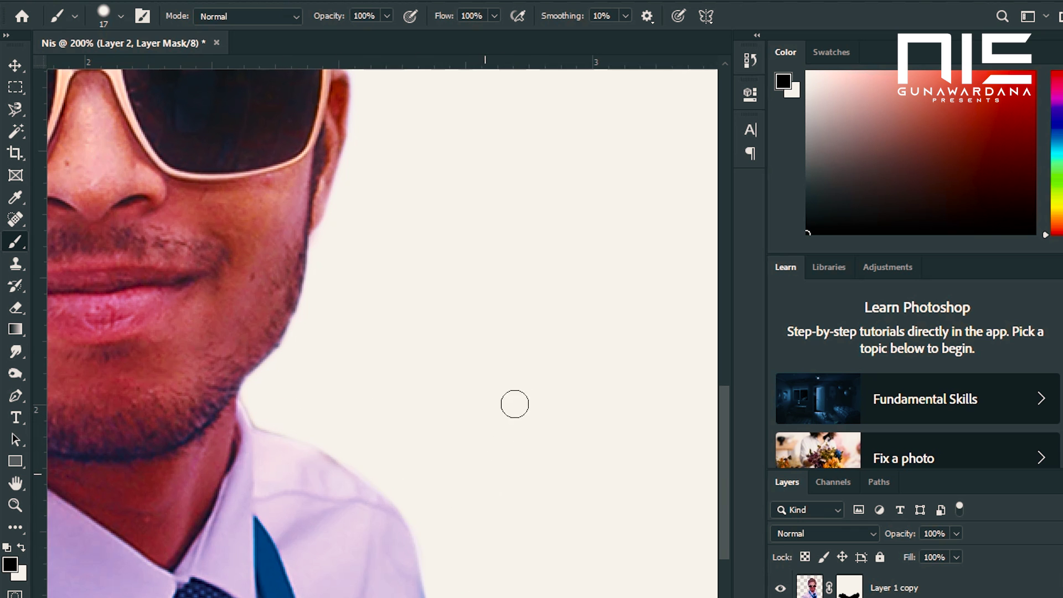
- Mask out the remaining bit of ring beside the man's sunlit hair
key(ctrl+minus)
scroll(515, 416, up, 5)
mouse_move(376, 335)
mouse_down()
mouse_move(357, 307)
mouse_move(357, 294)
mouse_move(375, 333)
mouse_move(367, 280)
mouse_move(382, 308)
mouse_up()
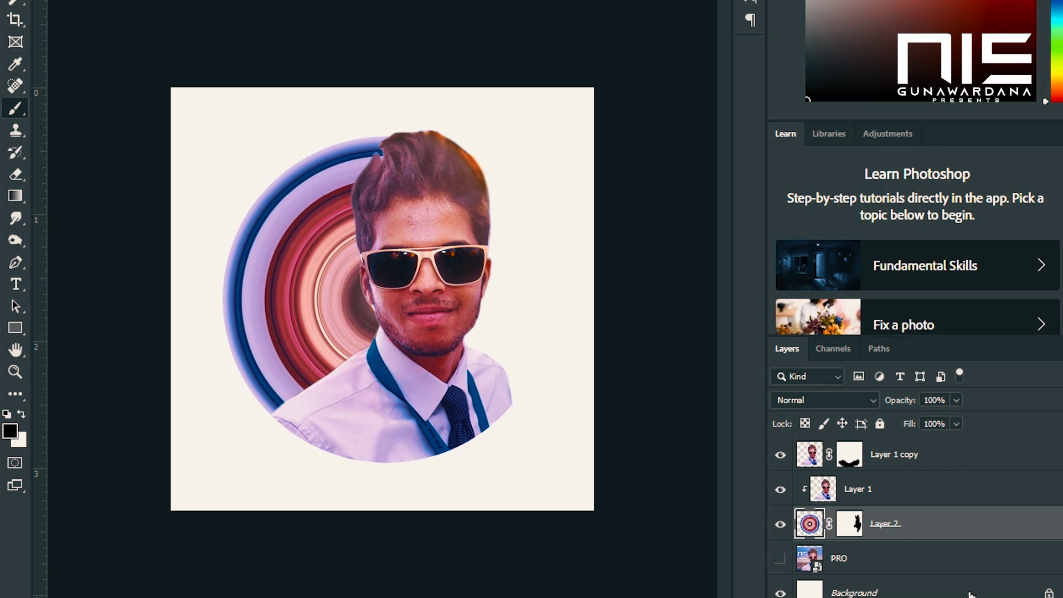
- Create a new layer clipped above Layer 2 and paint a soft black shadow beside the man with a 73 px brush
key(ctrl+shift+alt+n)
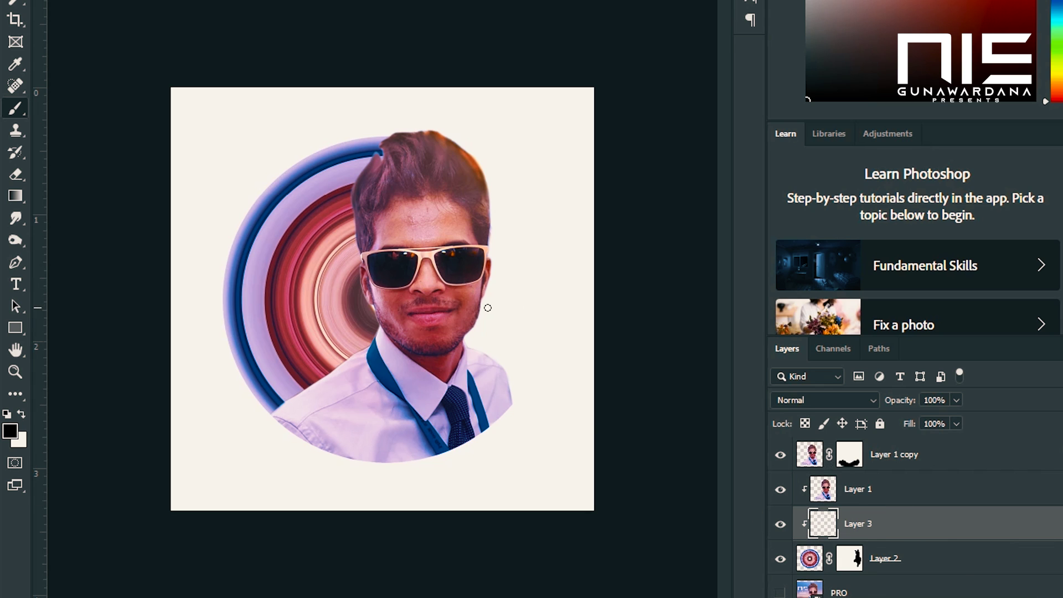
key(ctrl+plus)
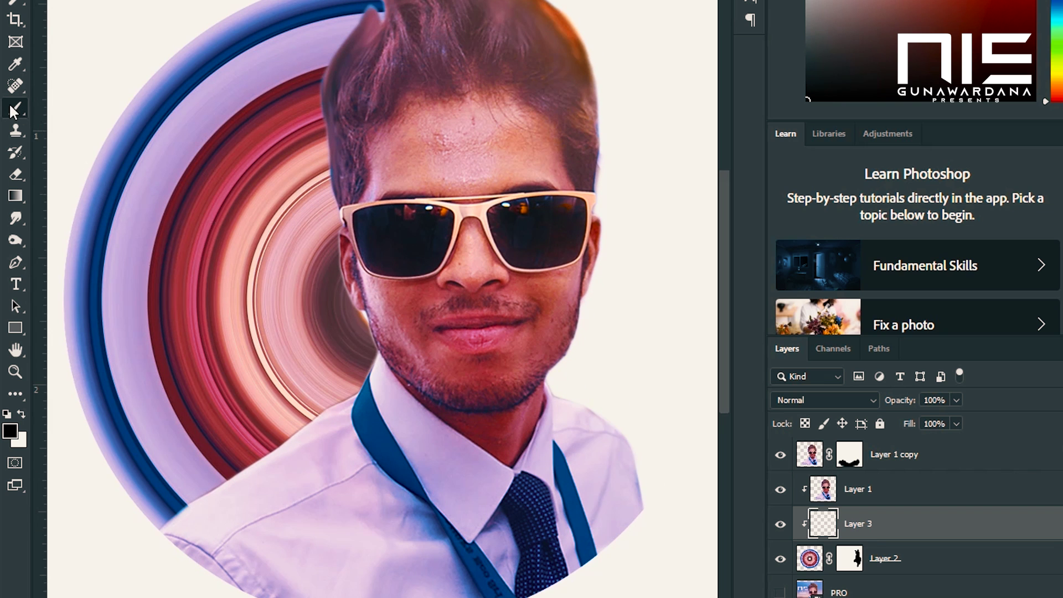
right_click(14, 111)
click(67, 108)
right_click(338, 77)
drag(447, 114, 466, 114)
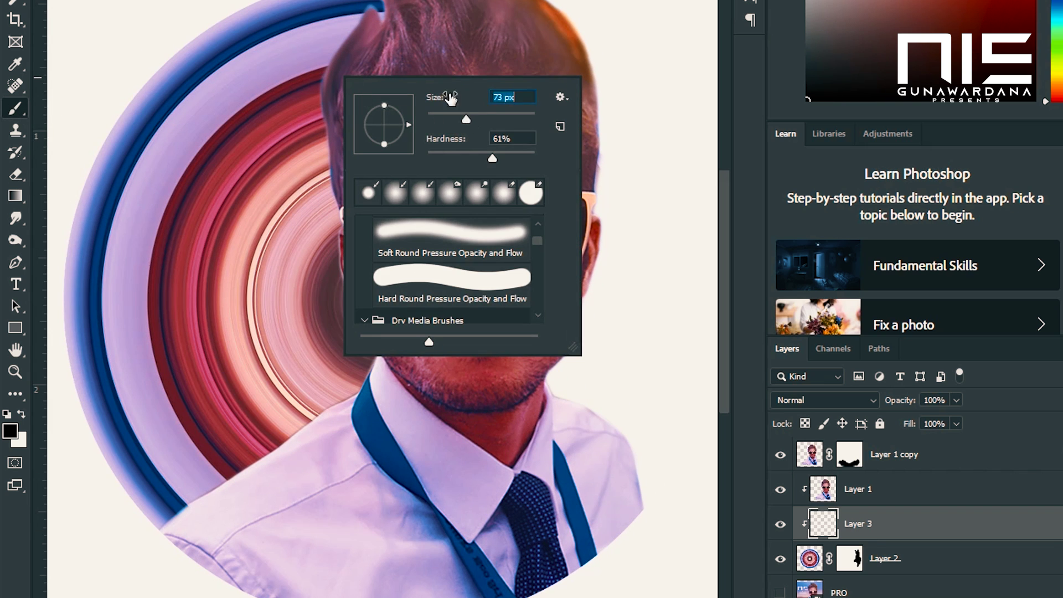
key(Return)
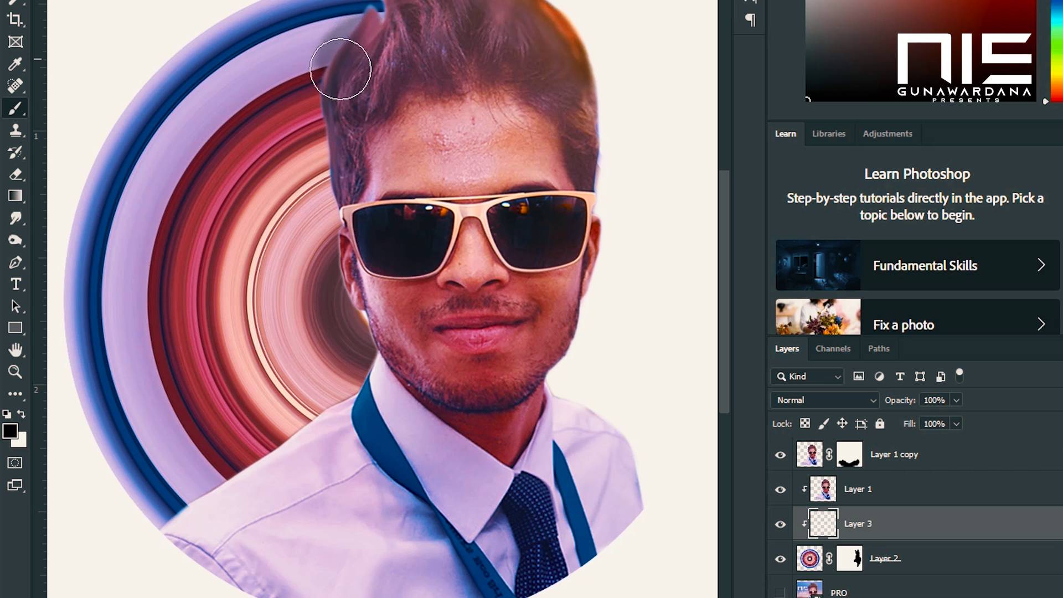
mouse_move(336, 133)
mouse_down()
mouse_move(361, 268)
mouse_move(354, 385)
mouse_move(287, 465)
mouse_move(201, 520)
mouse_move(240, 500)
mouse_move(356, 357)
mouse_move(380, 284)
mouse_move(349, 398)
mouse_move(360, 72)
mouse_move(396, 3)
mouse_move(404, 19)
mouse_move(351, 52)
mouse_move(332, 122)
mouse_up()
key(ctrl+0)
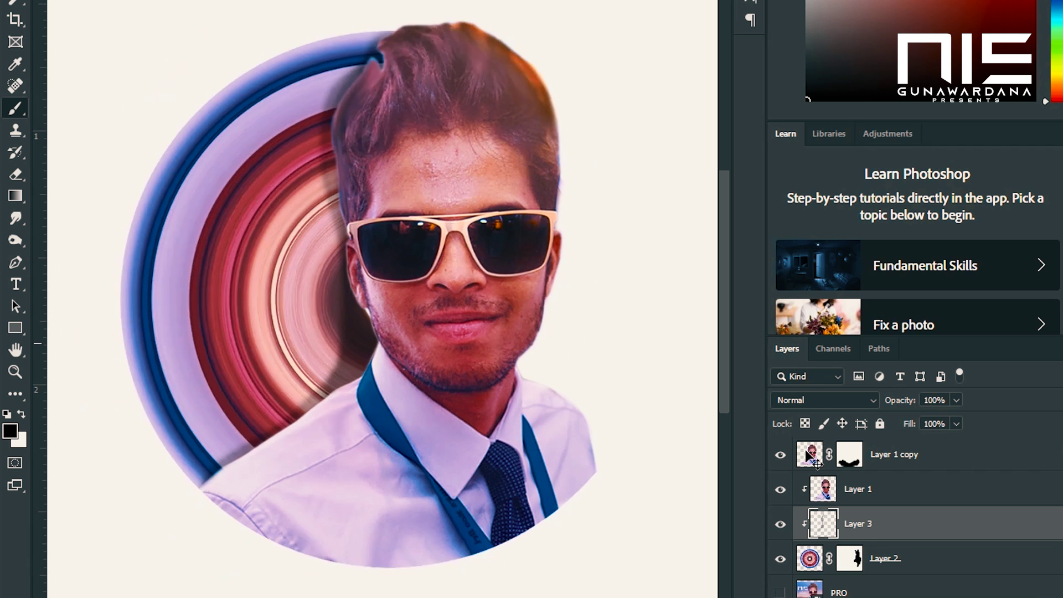
- Reduce the opacity of the shadow layer, Layer 3, to 45%
key(ctrl+minus)
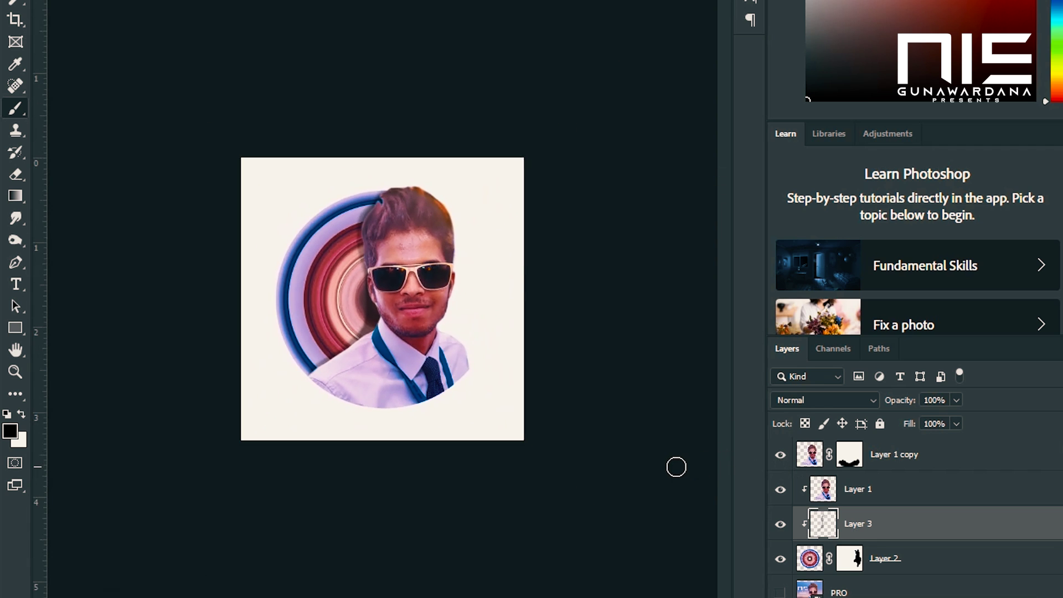
key(ctrl+plus)
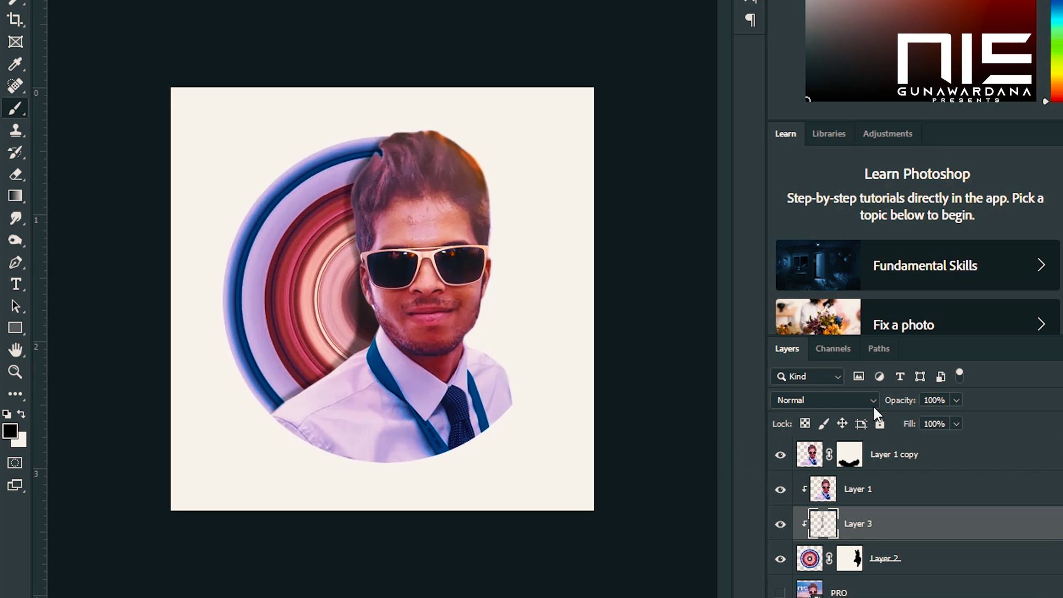
click(955, 399)
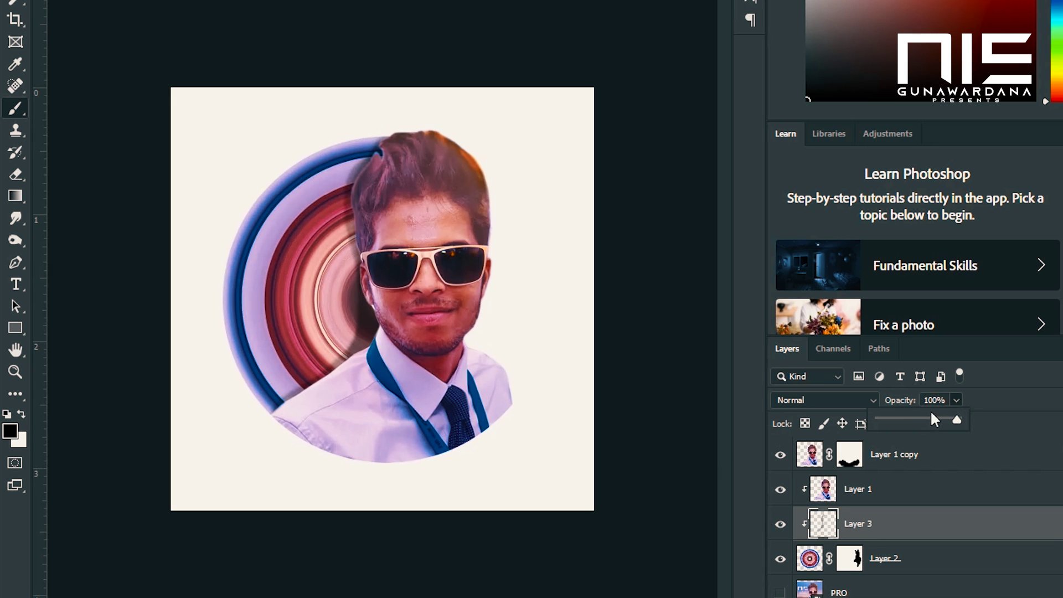
click(912, 418)
drag(912, 416, 914, 416)
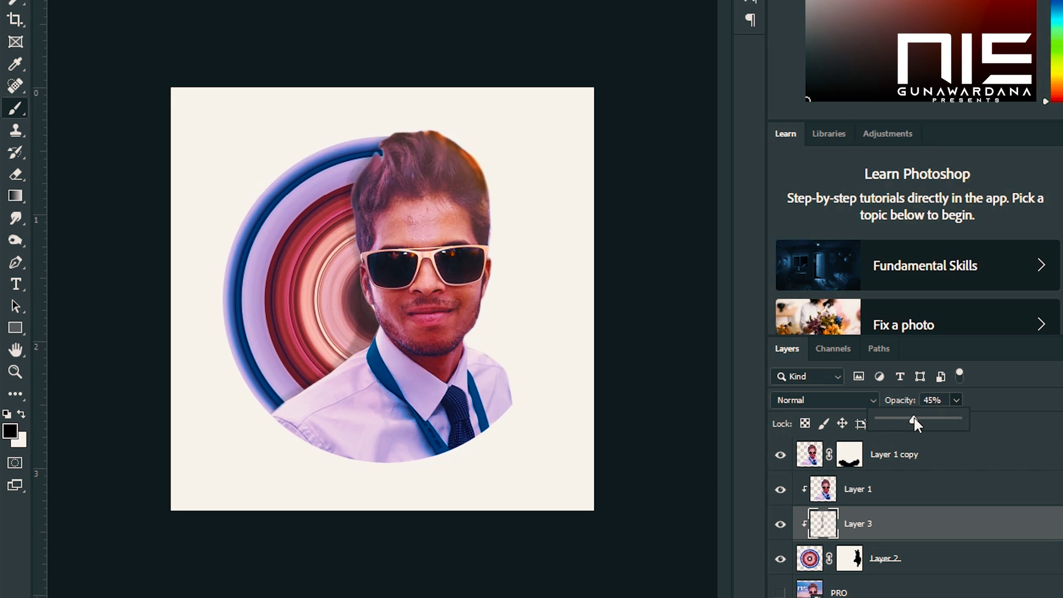
- Free-transform the shadow on Layer 3, stretching it slightly towards the man and adjusting its upper edge
key(ctrl+t)
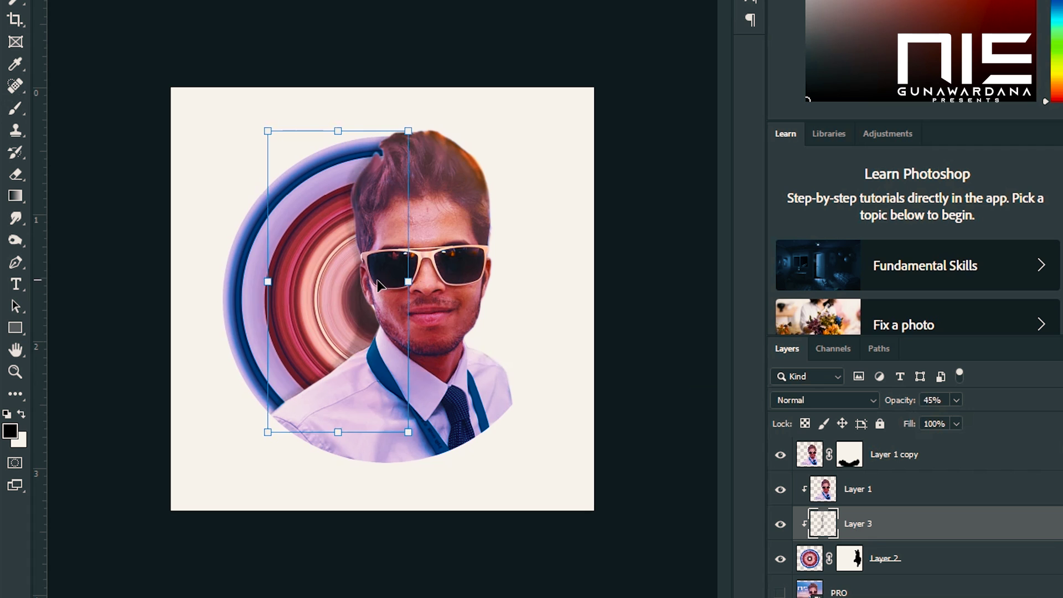
mouse_move(408, 284)
mouse_down()
mouse_move(440, 279)
mouse_move(421, 282)
mouse_up()
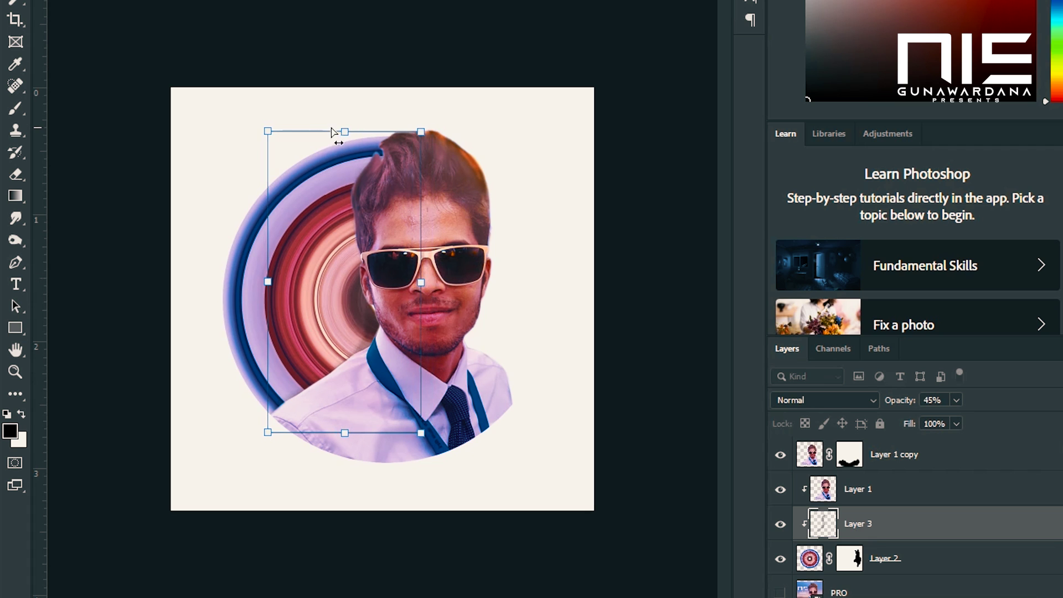
drag(341, 130, 335, 138)
key(Return)
- Select Layer 1 copy, Layer 1 and Layer 3 together and nudge them left, further over the visible half of the ring
key(ctrl+minus)
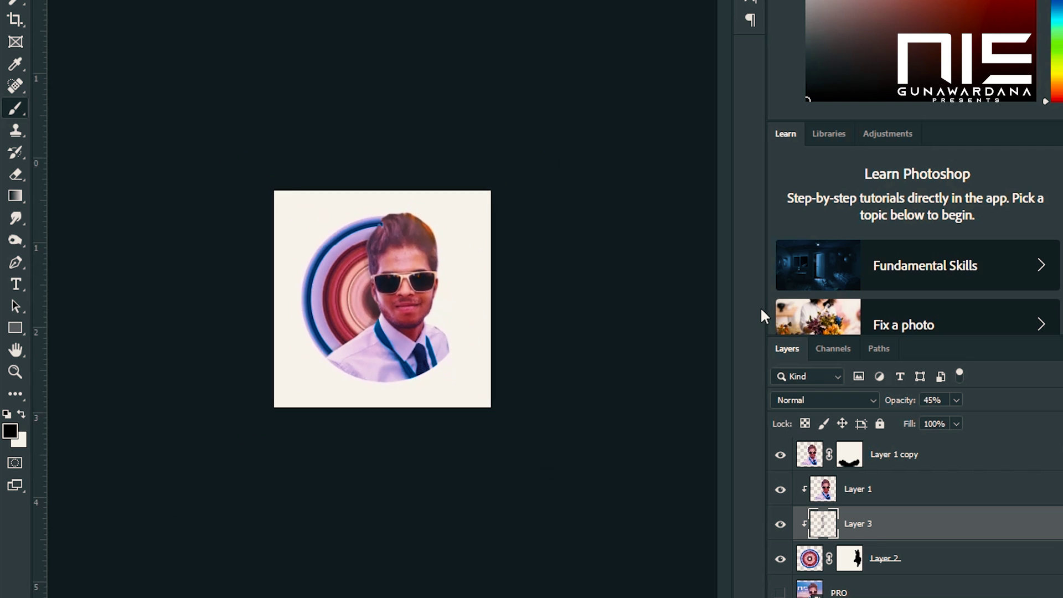
key(ctrl+plus)
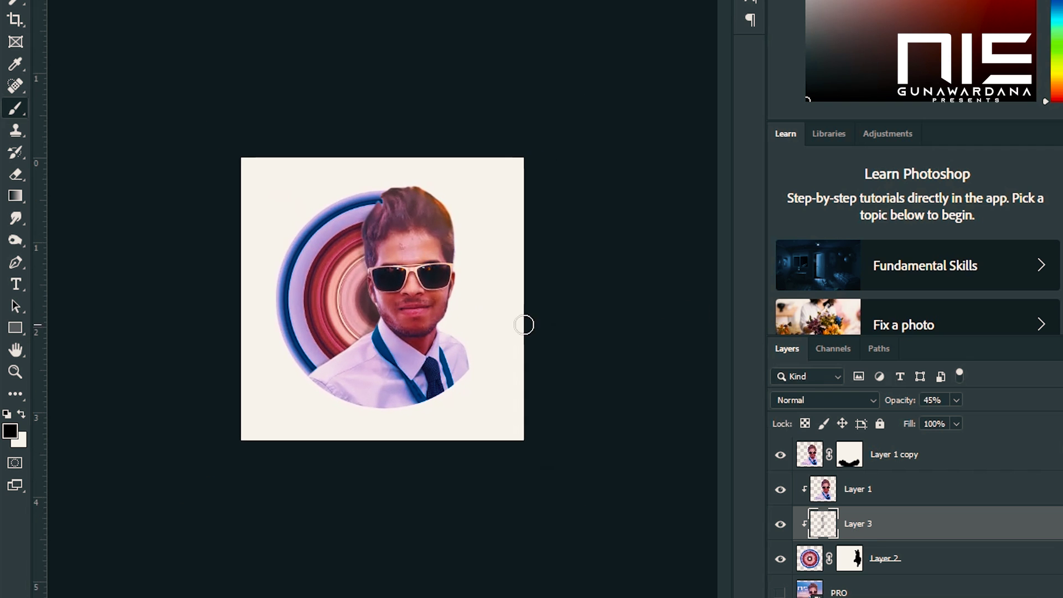
key(v)
key(ctrl+plus)
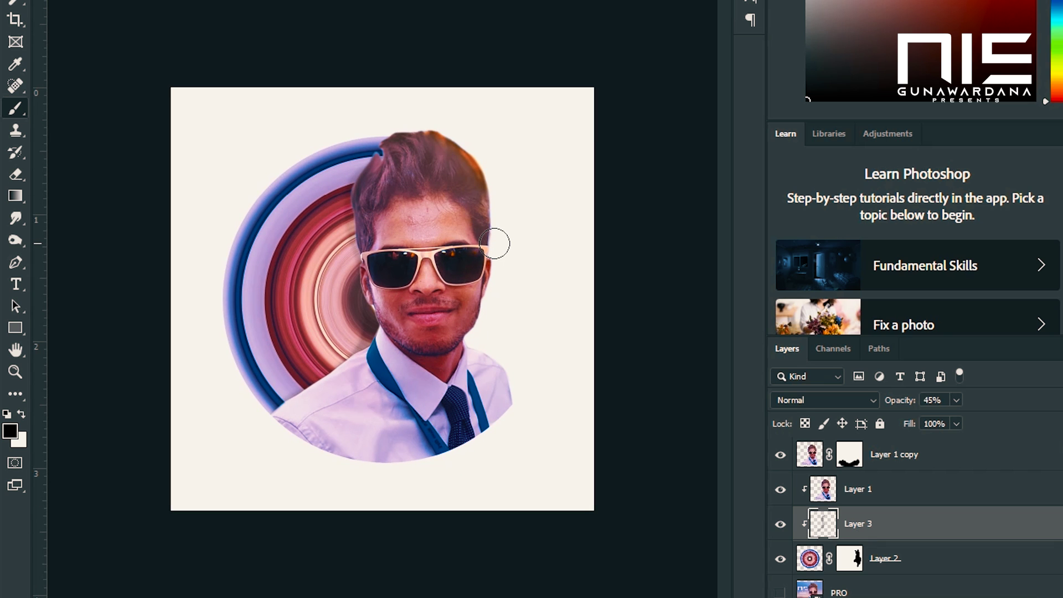
key(ctrl+minus)
key(ctrl+minus)
key(ctrl+plus)
shift+click(885, 461)
key(v)
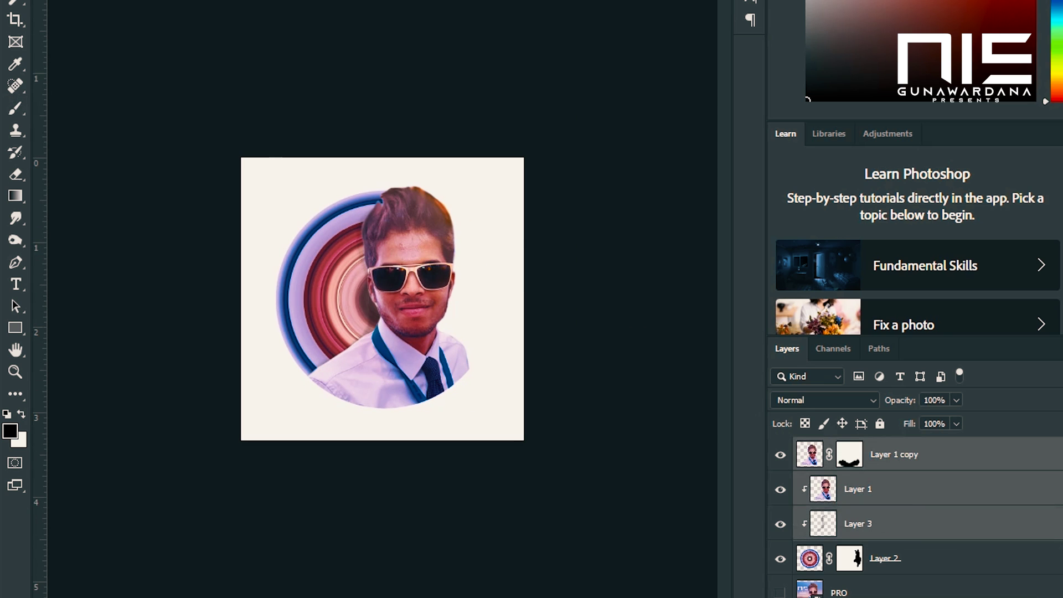
key(shift+Left)
key(shift+Left)
key(shift+Left)
key(shift+Left)
key(shift+Left)
- On Layer 2's mask, use a smaller black brush to hide the ring exposed beside the man's hair and face
click(849, 558)
right_click(16, 110)
click(65, 109)
drag(463, 370, 461, 341)
key(ctrl+z)
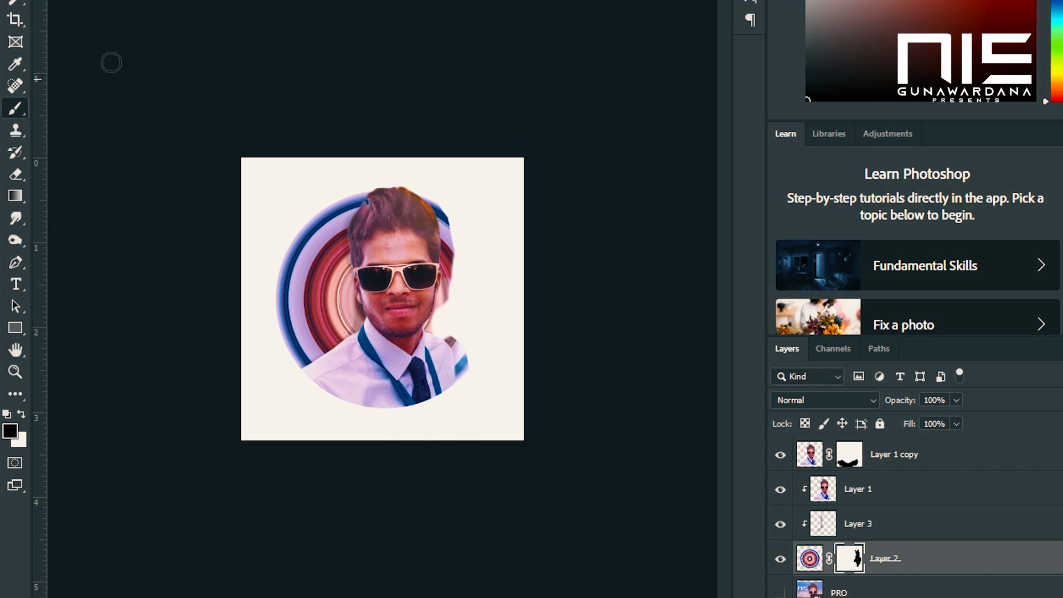
key(ctrl+plus)
right_click(558, 260)
drag(676, 303, 662, 303)
key(Return)
mouse_move(481, 282)
mouse_down()
mouse_move(480, 195)
mouse_move(452, 130)
mouse_up()
drag(477, 249, 454, 340)
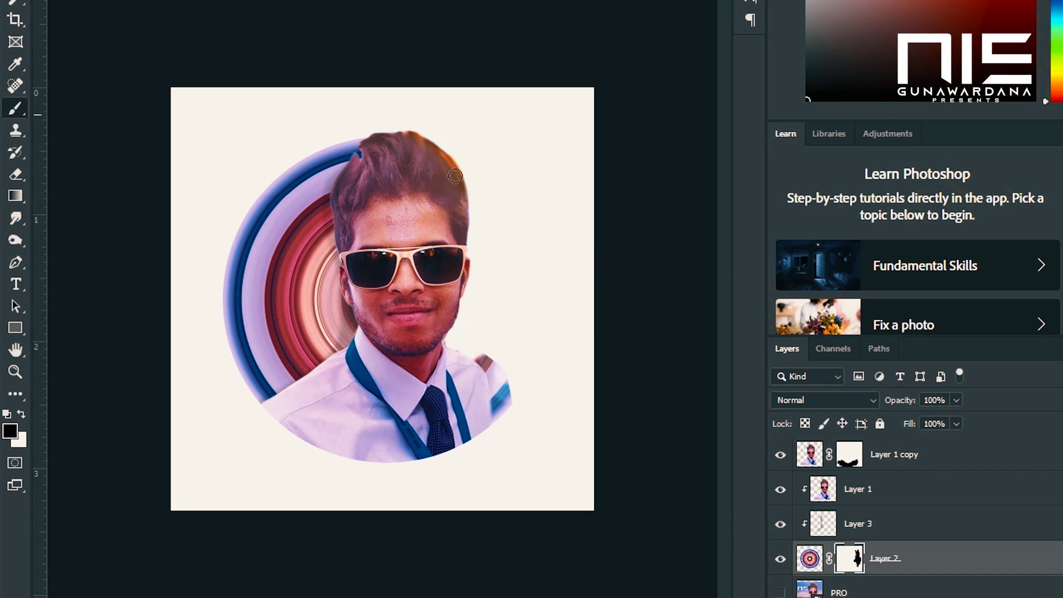
- Mask out the leftover ring fragments beside the man's shoulder on Layer 2
key(ctrl+plus)
key(ctrl+plus)
mouse_move(384, 400)
mouse_down()
mouse_move(358, 297)
mouse_move(392, 404)
mouse_up()
key(ctrl+minus)
key(ctrl+minus)
key(ctrl+minus)
key(ctrl+minus)
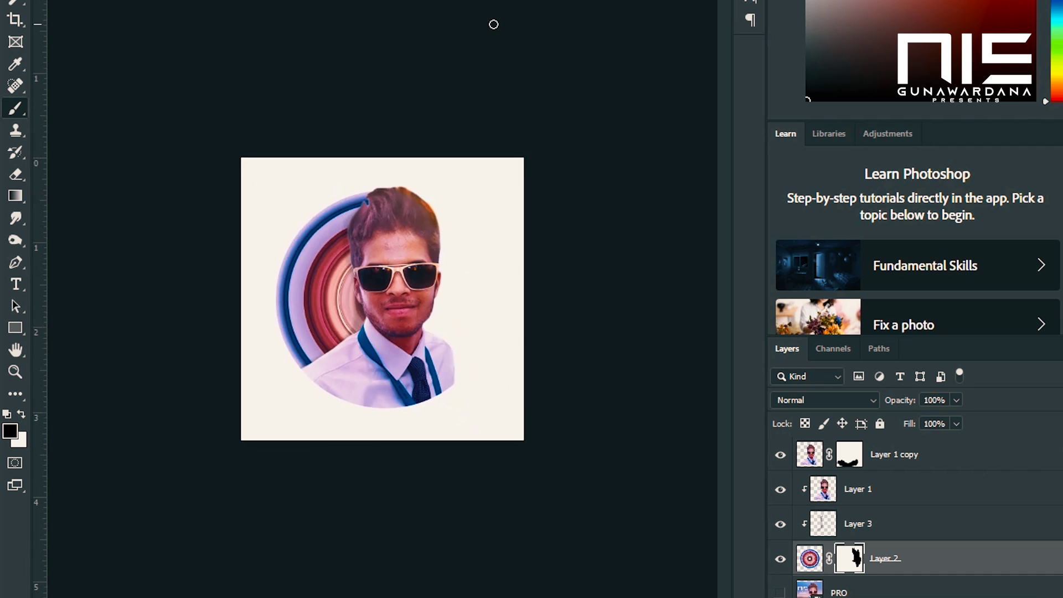
- Group Layer 1 copy, Layer 1, Layer 3 and Layer 2 together
key(ctrl+plus)
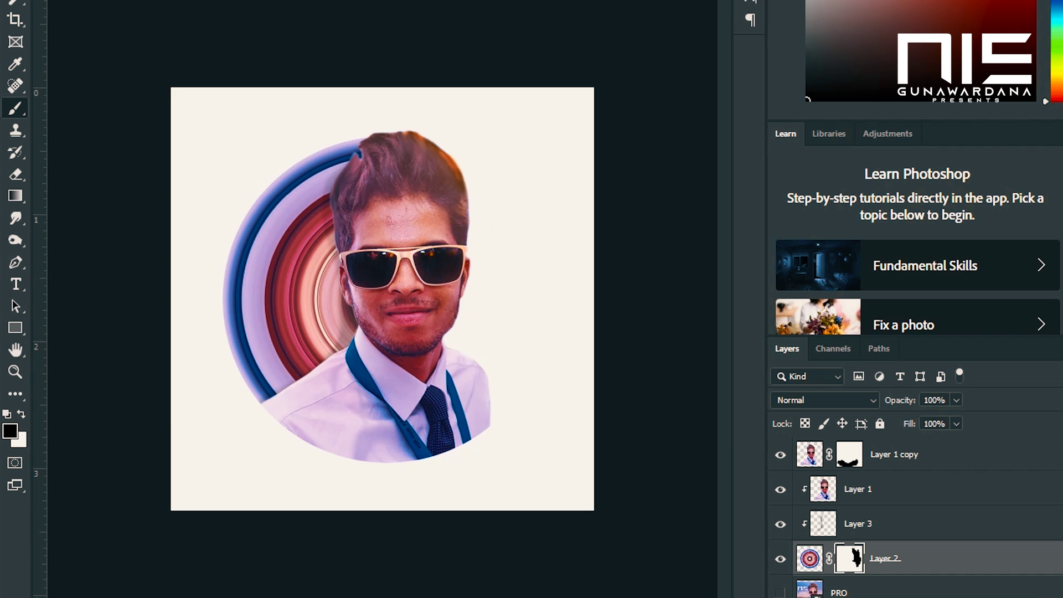
shift+click(943, 455)
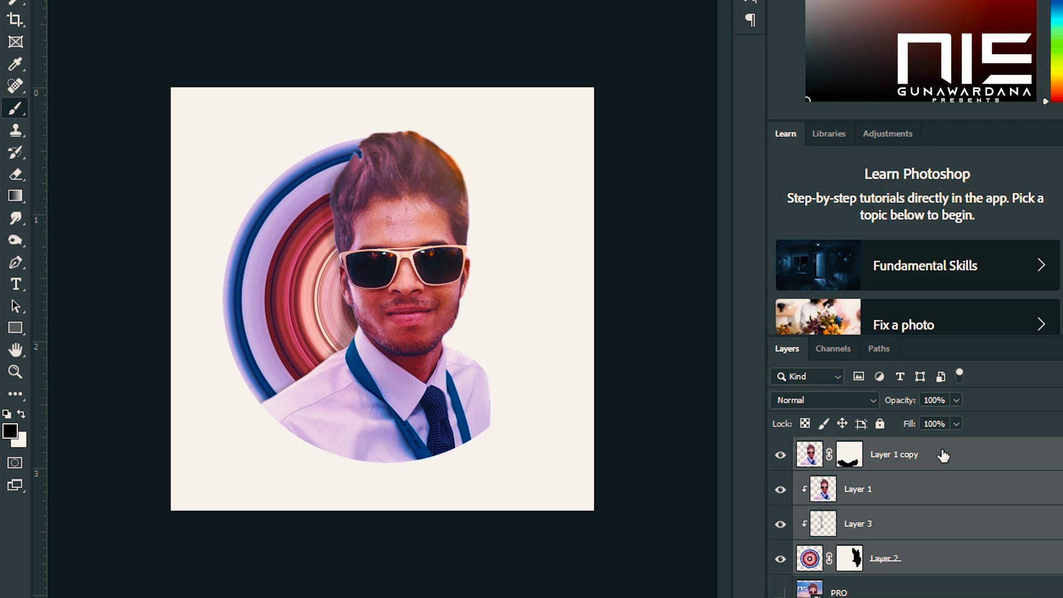
key(ctrl+g)
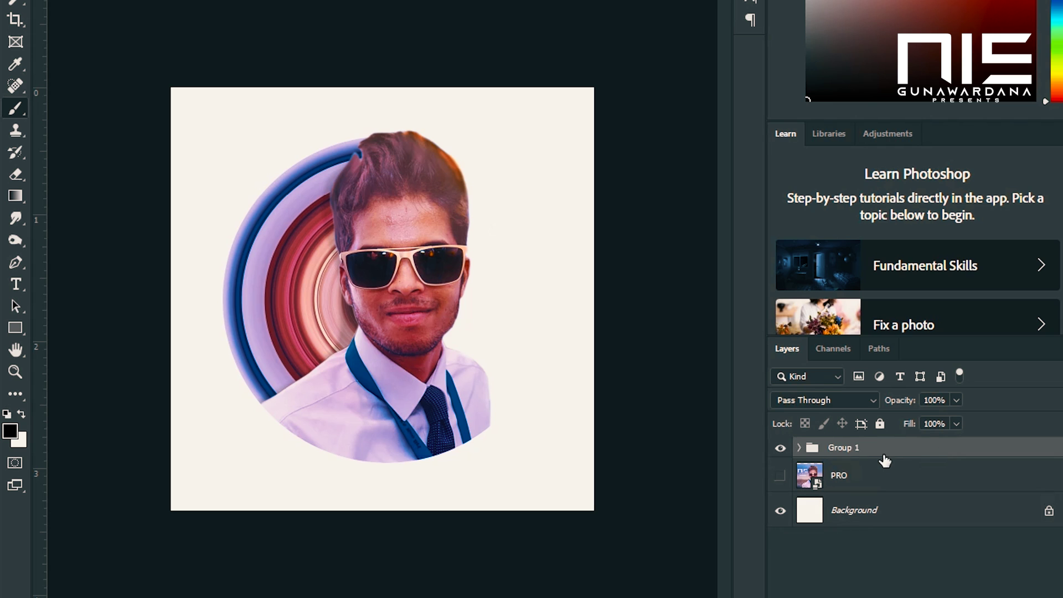
- Move Group 1 towards the canvas centre and scale it down slightly, aligning it with the horizontal centre line
key(ctrl+t)
drag(480, 192, 491, 187)
key(Return)
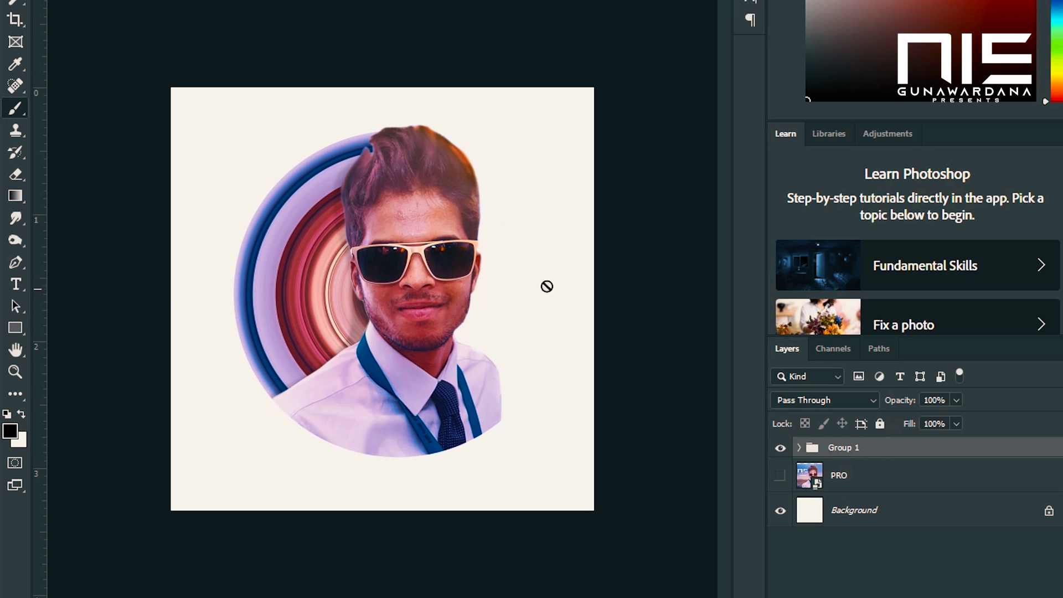
key(ctrl+t)
drag(559, 126, 538, 145)
drag(477, 206, 486, 198)
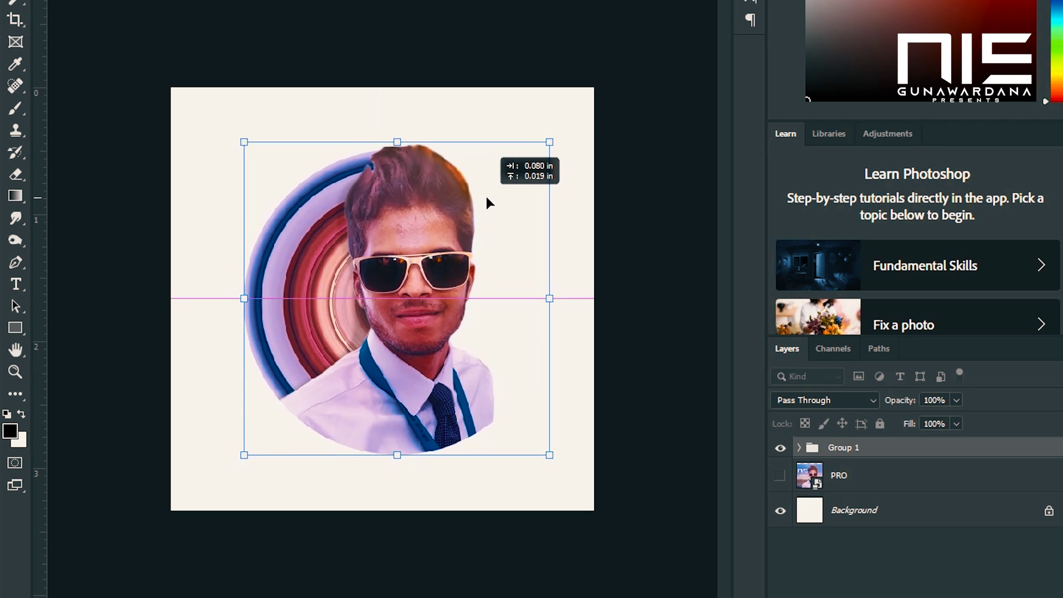
key(Return)
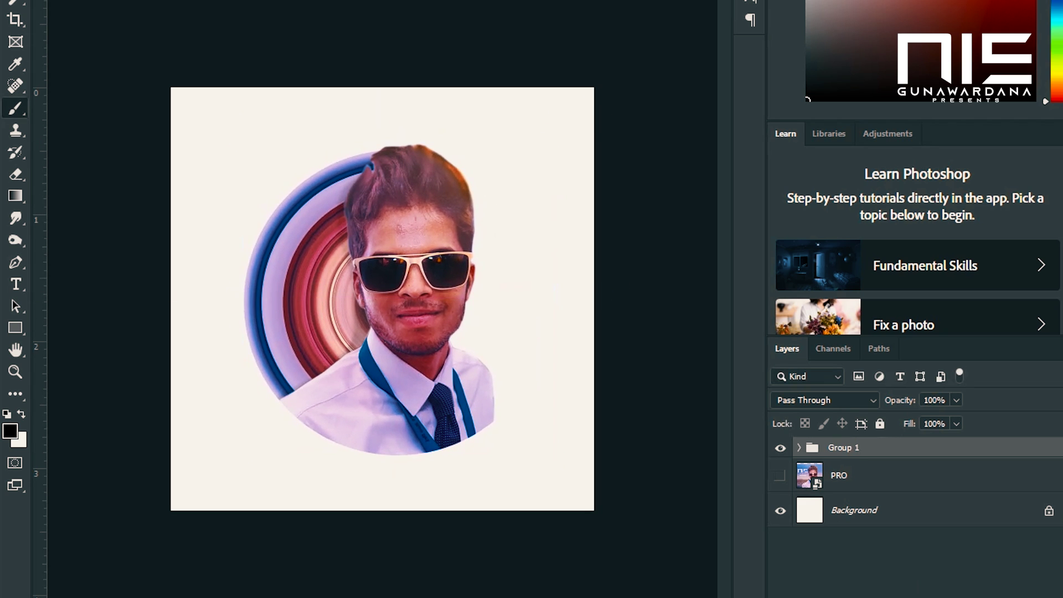
- Draw a black rectangle about 1140 x 1154 px that covers the whole canvas
drag(15, 327, 23, 327)
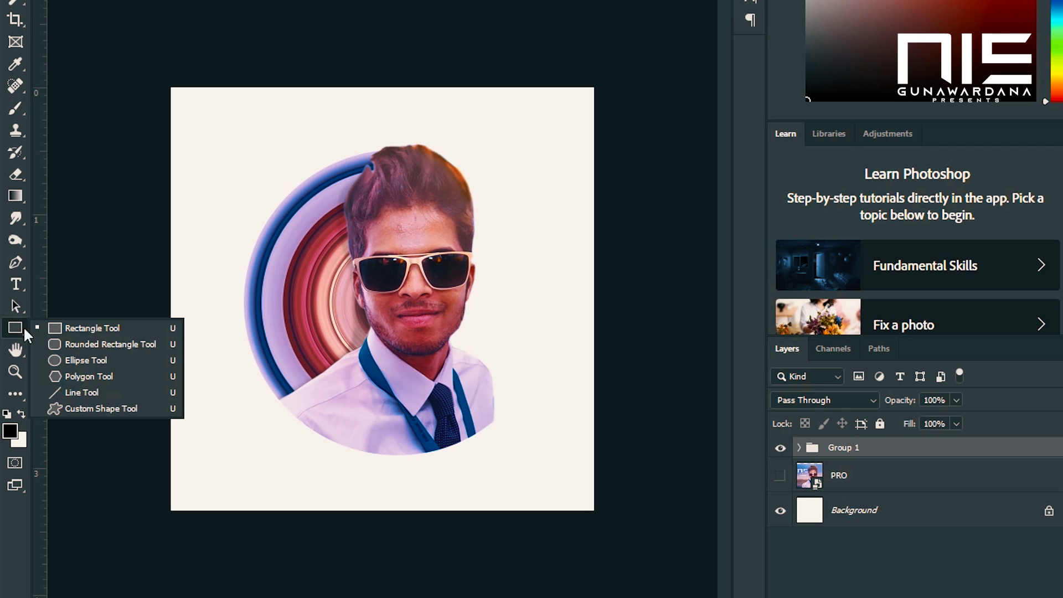
click(70, 326)
drag(144, 56, 626, 545)
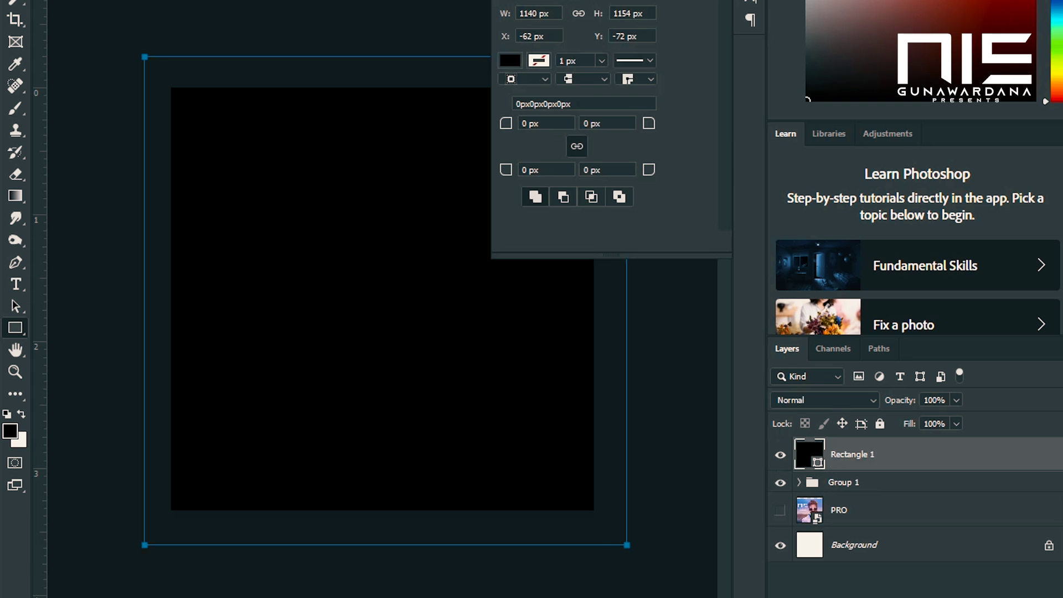
- Add a Gradient Overlay to Rectangle 1 using the Foreground to Background preset
right_click(875, 461)
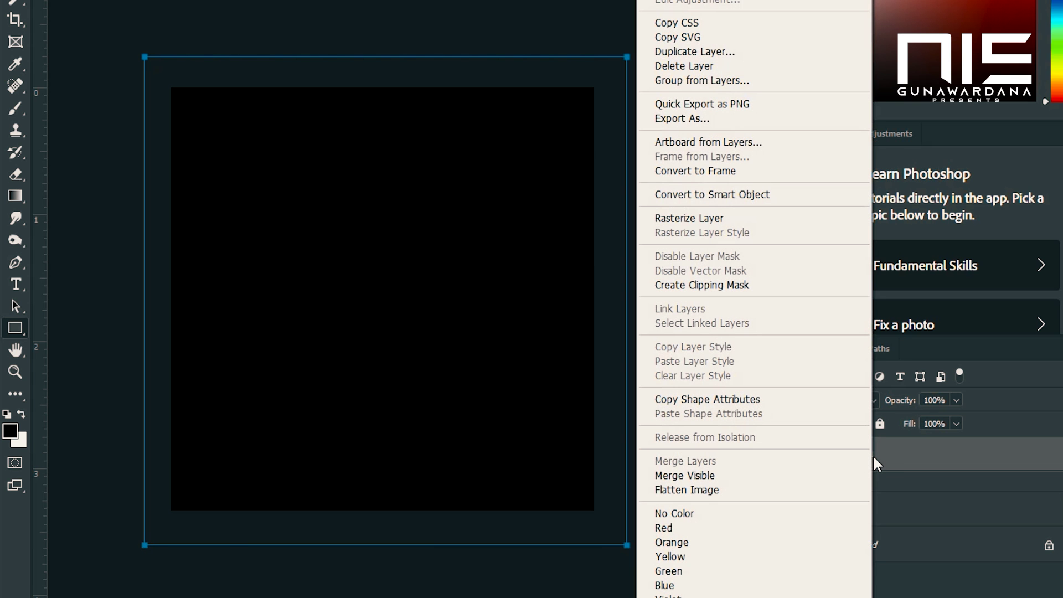
click(713, 3)
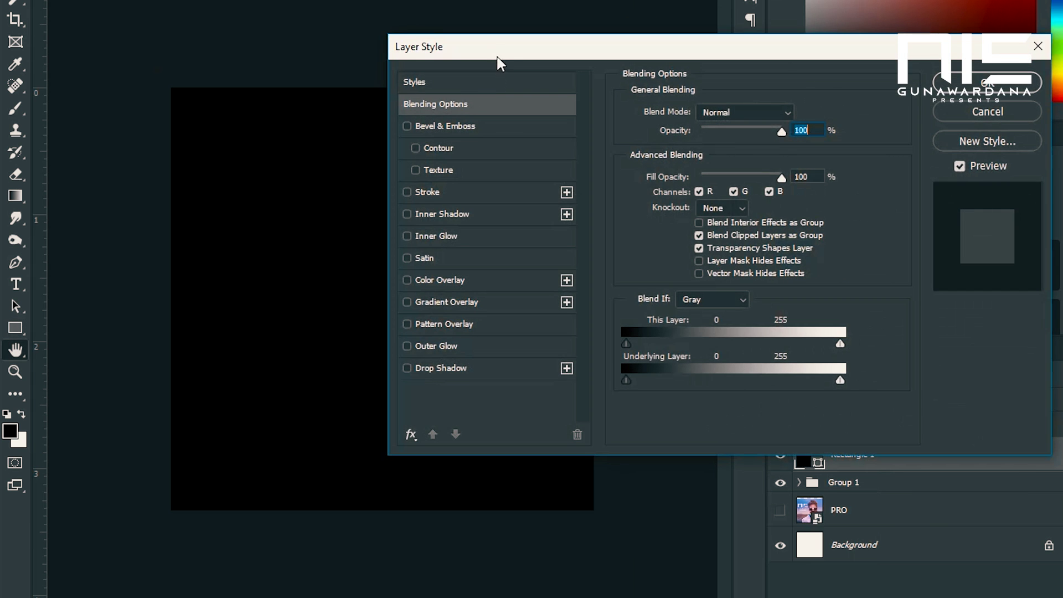
drag(498, 57, 486, 0)
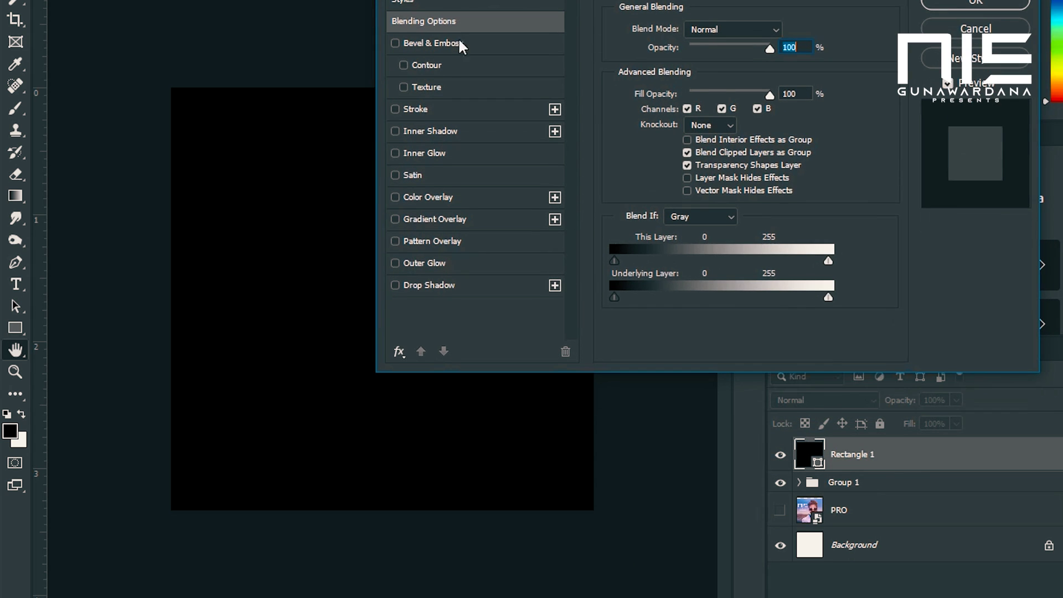
click(404, 220)
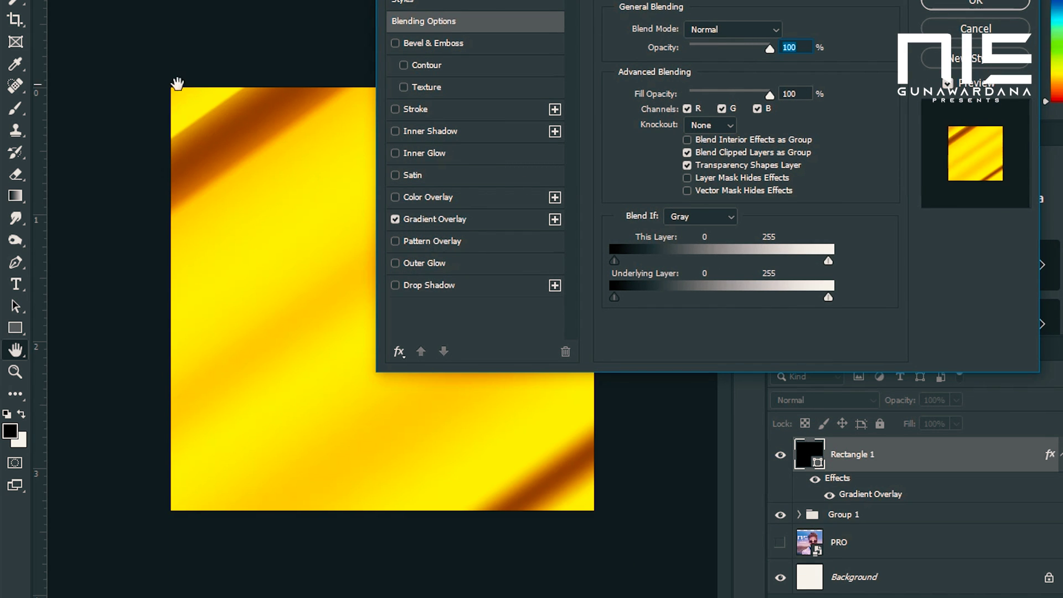
click(454, 218)
click(696, 69)
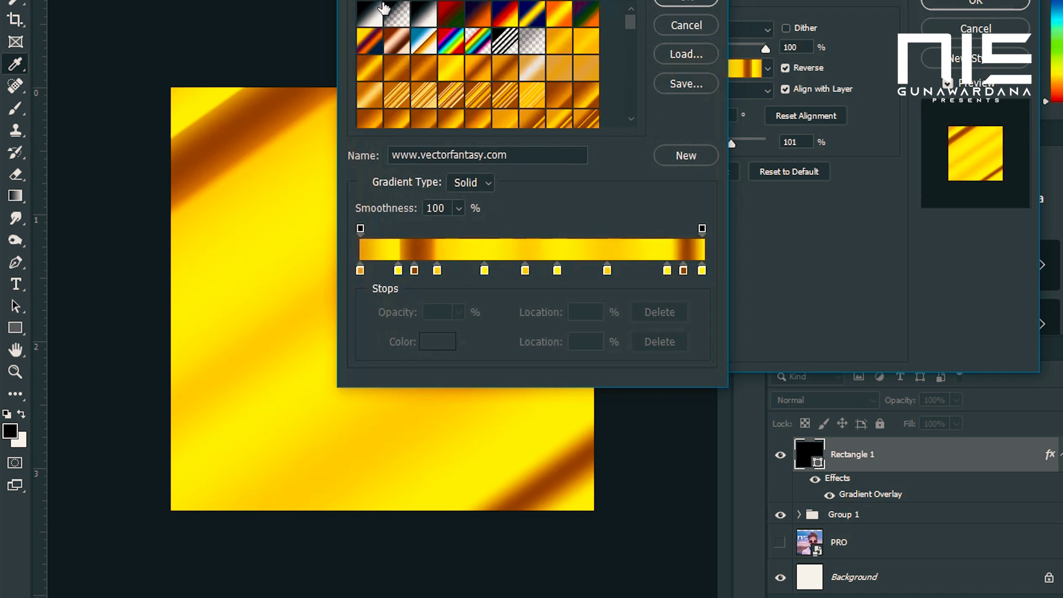
click(370, 13)
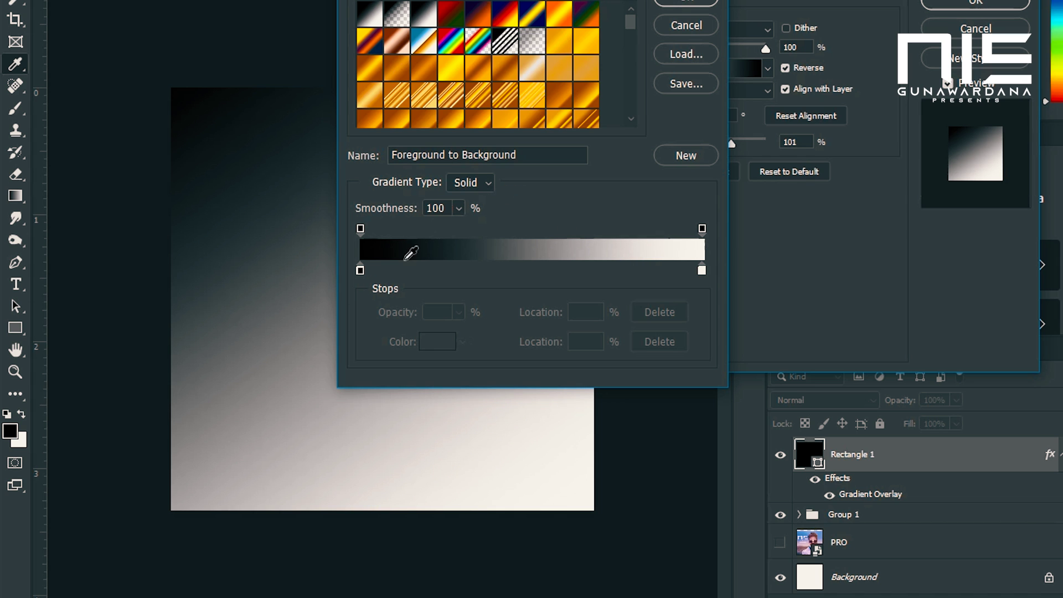
- Recolour the overlay gradient's black stop dark navy and its white stop bright blue
double_click(360, 270)
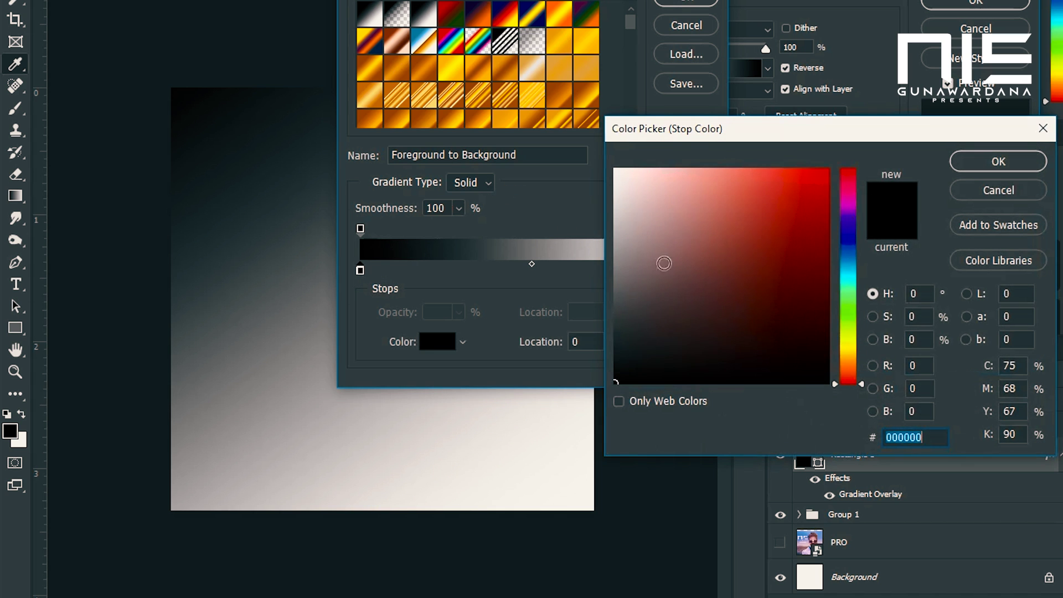
click(852, 249)
drag(736, 218, 892, 133)
click(990, 156)
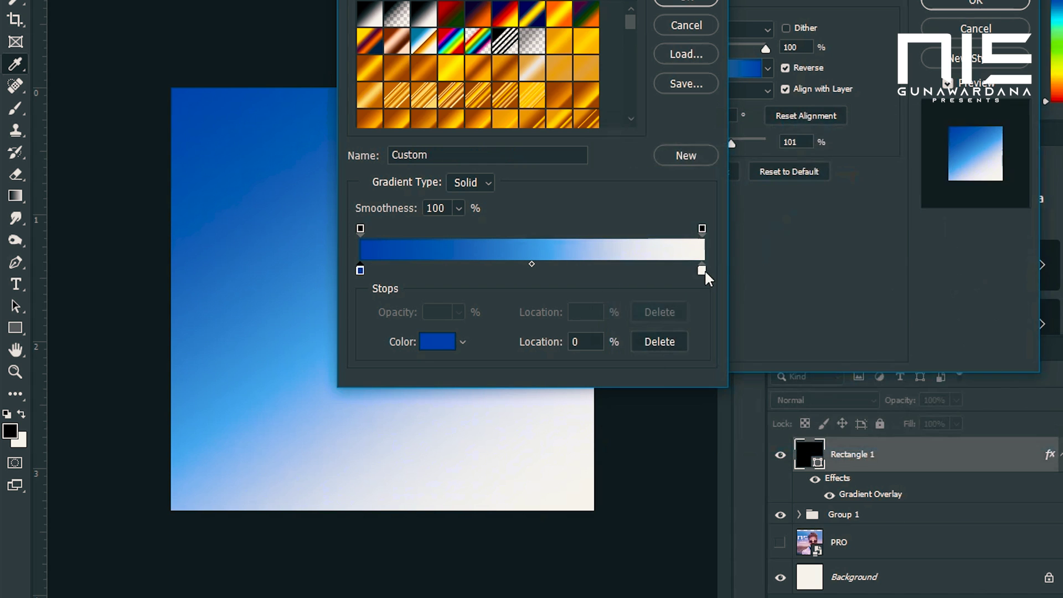
double_click(704, 270)
click(848, 274)
click(831, 169)
click(999, 161)
double_click(360, 270)
click(800, 268)
click(999, 162)
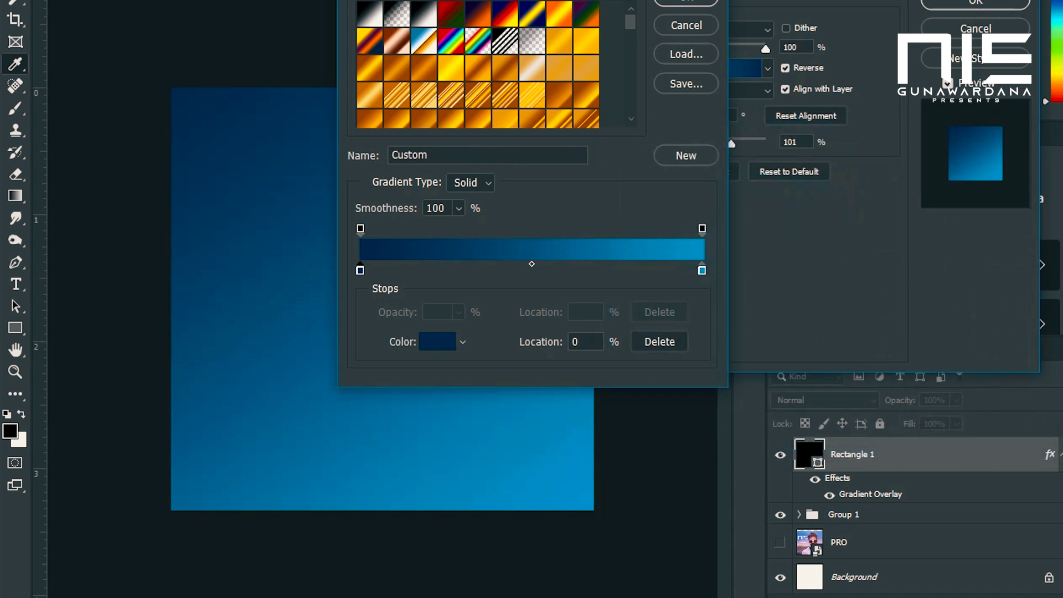
- Apply the gradient overlay with the Radial style and move Rectangle 1 beneath Group 1
click(683, 3)
click(722, 90)
click(698, 101)
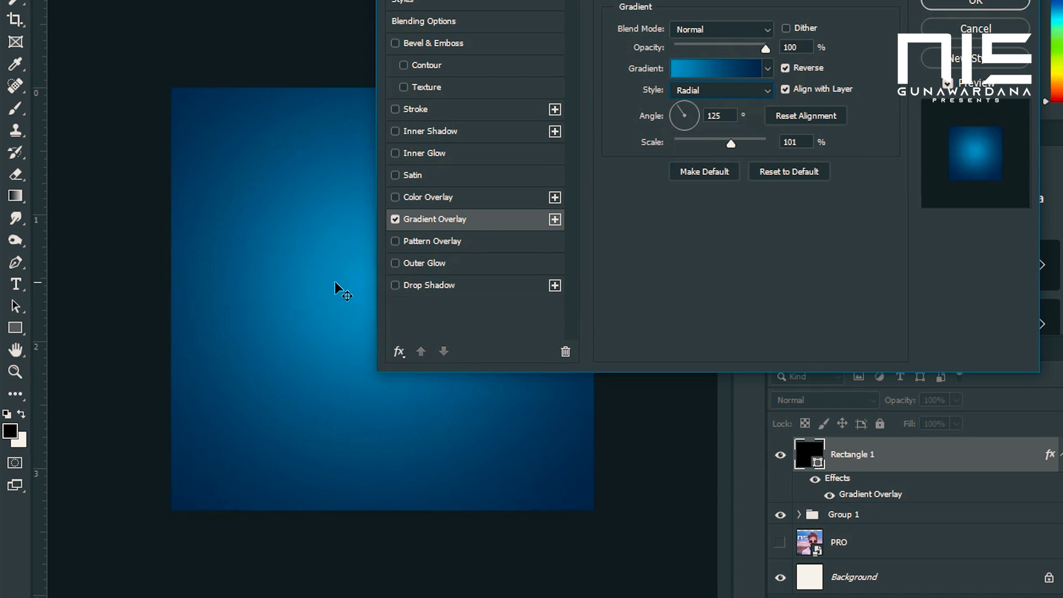
click(976, 3)
drag(848, 457, 846, 524)
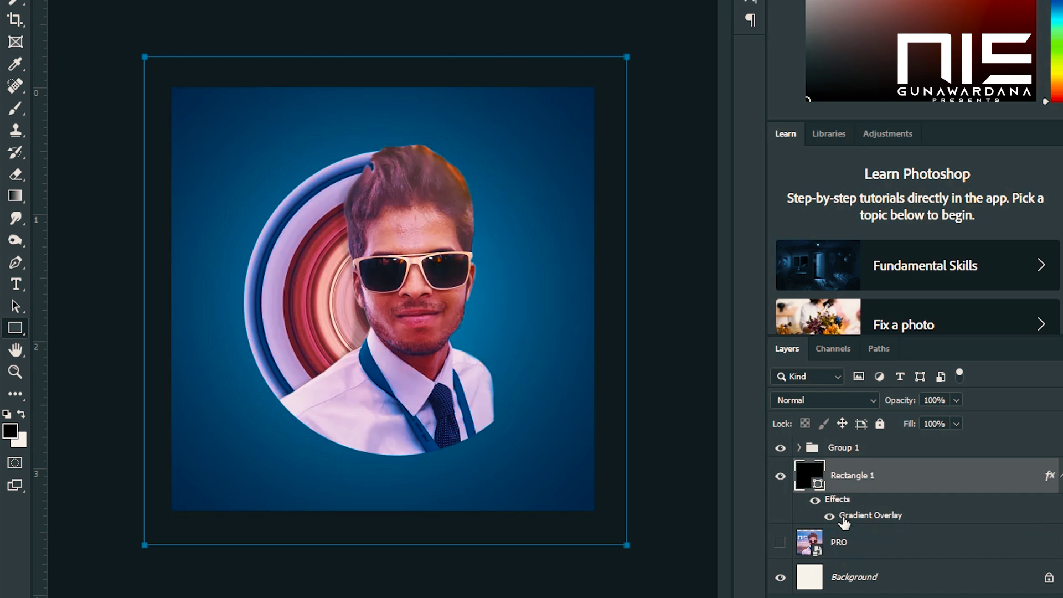
key(ctrl+minus)
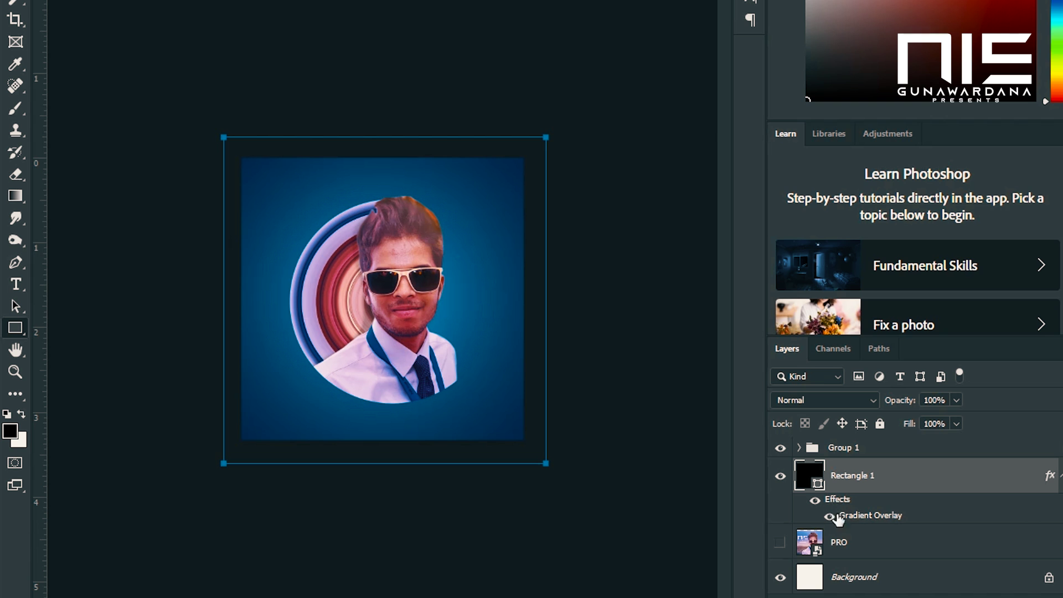
- Change the bright stop of Rectangle 1's gradient overlay to a paler blue and fine-tune the overlay settings
double_click(856, 520)
drag(590, 1, 772, 6)
click(886, 72)
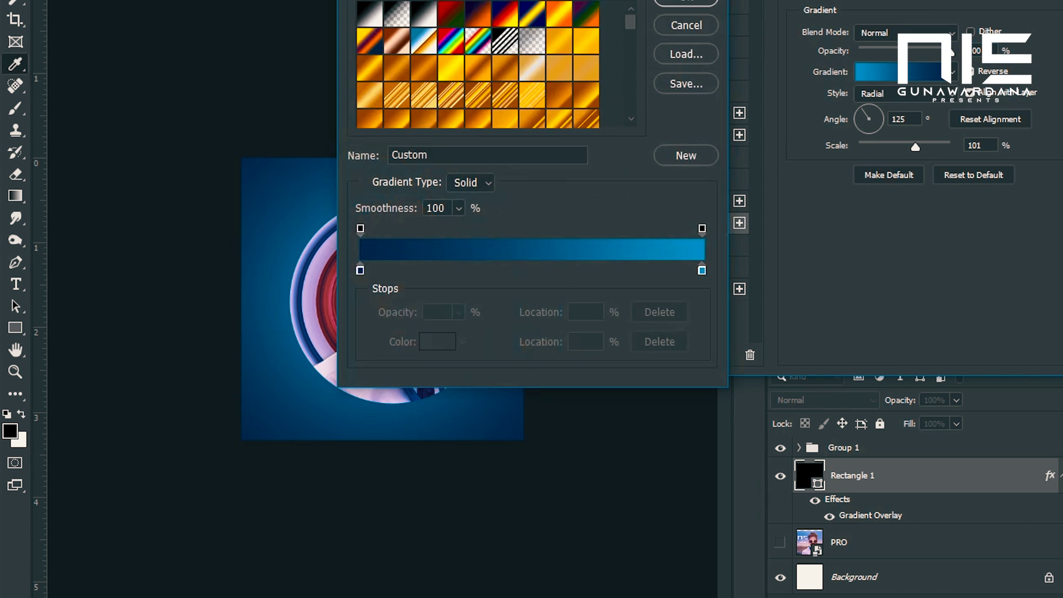
drag(532, 1, 816, 19)
double_click(985, 287)
drag(737, 181, 675, 168)
click(963, 160)
click(967, 10)
mouse_move(917, 144)
mouse_down()
mouse_move(902, 142)
mouse_move(931, 145)
mouse_move(917, 145)
mouse_up()
drag(876, 116, 941, 142)
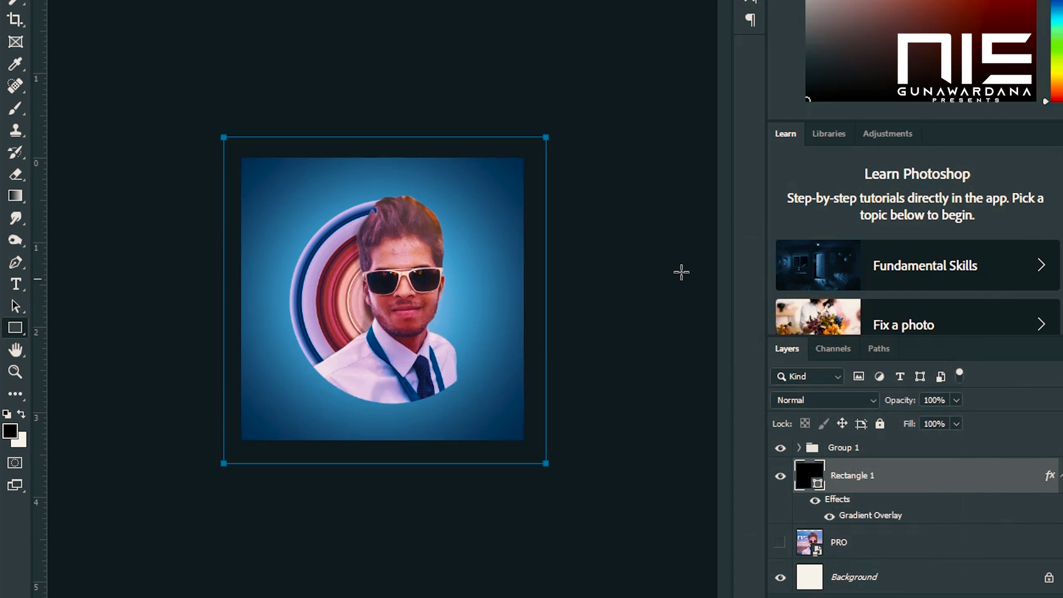
- Free-transform Group 1, scaling it down slightly within the blue background
key(ctrl+minus)
key(ctrl+plus)
click(844, 448)
key(ctrl+t)
drag(491, 194, 468, 222)
key(Return)
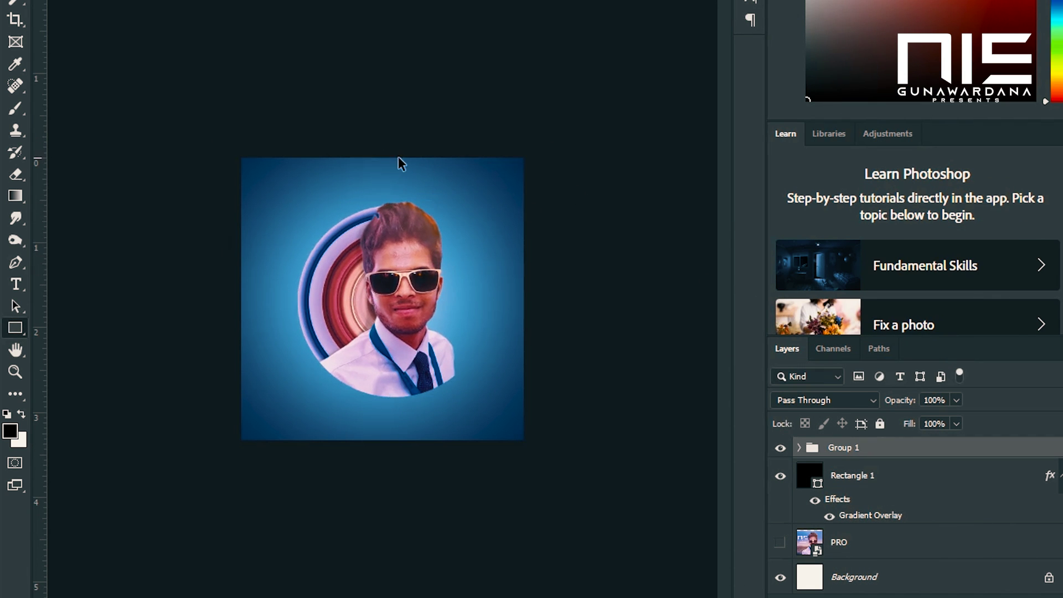
- Duplicate Group 1 and convert the copy to a Smart Object
key(ctrl+j)
right_click(871, 448)
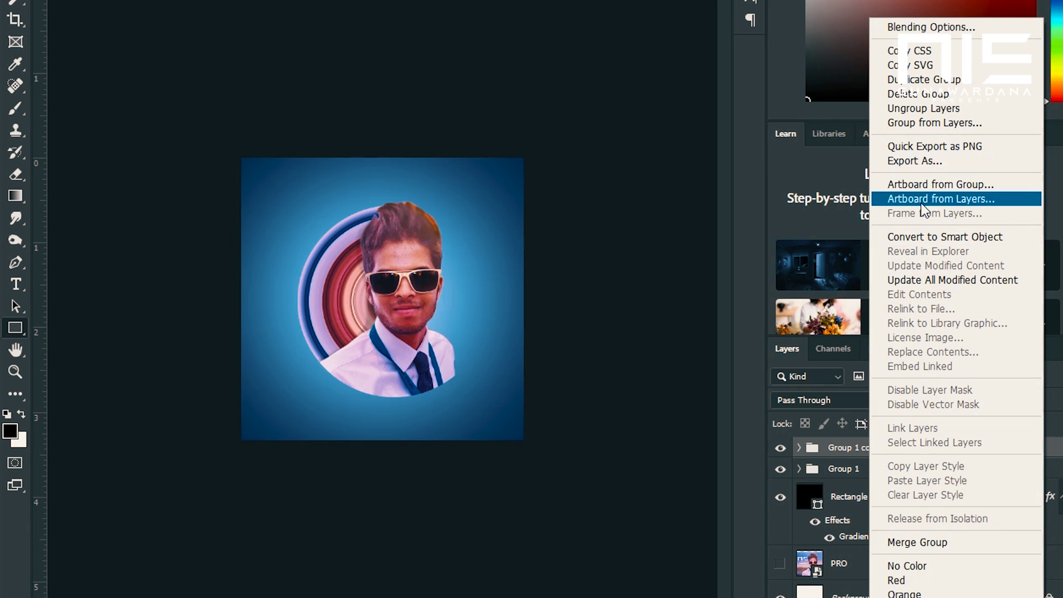
click(944, 237)
- Flip Group 1 copy vertically and place it directly below the original as a mirrored reflection
key(ctrl+t)
right_click(423, 292)
click(467, 500)
drag(411, 284, 411, 475)
key(Return)
- Set Group 1 copy to Overlay blending at 49% opacity and squash it vertically into a flat reflection
click(846, 405)
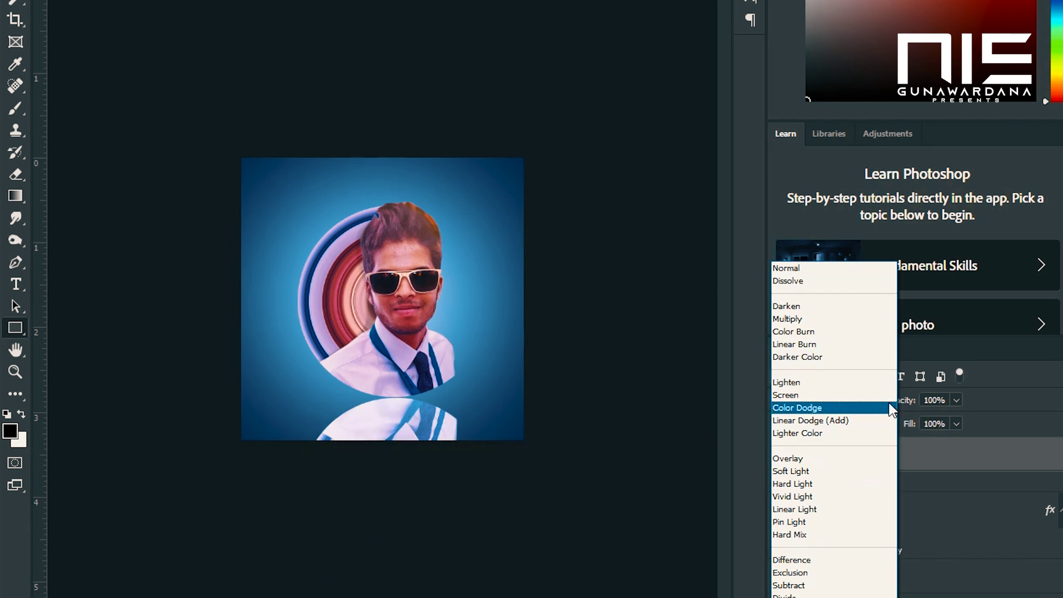
click(836, 457)
drag(956, 400, 918, 425)
key(ctrl+t)
mouse_move(392, 596)
mouse_down()
mouse_move(380, 451)
mouse_move(396, 394)
mouse_move(372, 388)
mouse_up()
key(Return)
- Add a layer mask to Group 1 copy and fade the reflection's lower part with a gradient
click(880, 596)
click(15, 197)
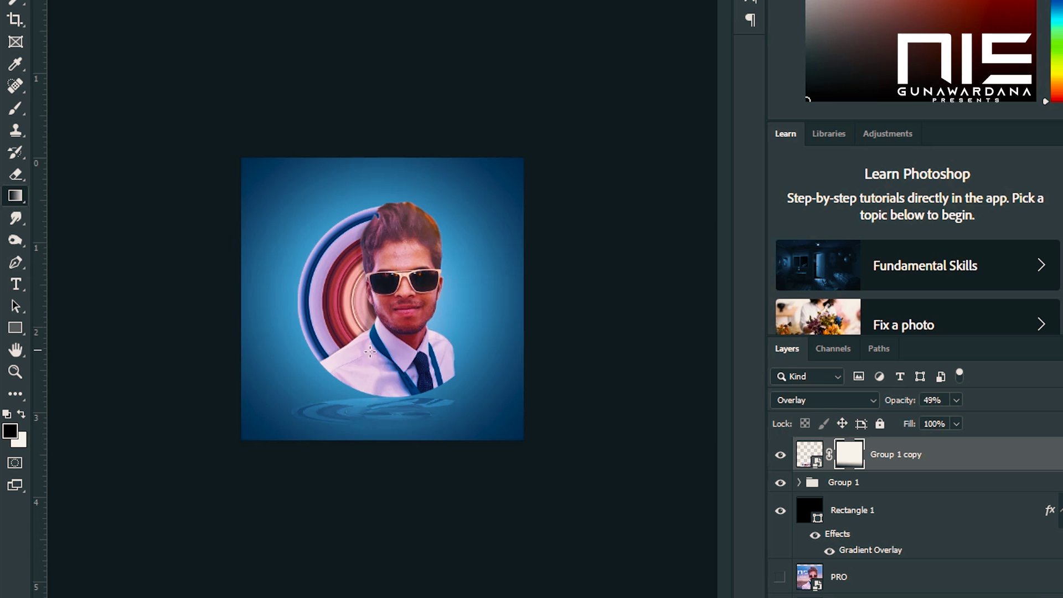
key(ctrl+minus)
key(ctrl+plus)
- Select Group 1 and Group 1 copy together, enlarge them slightly and nudge them left to centre them on the canvas
ctrl+click(891, 483)
key(ctrl+t)
drag(490, 199, 520, 166)
drag(468, 223, 447, 240)
key(Return)
key(v)
key(Left)
key(Left)
key(Left)
key(Left)
key(Left)
drag(451, 258, 449, 258)
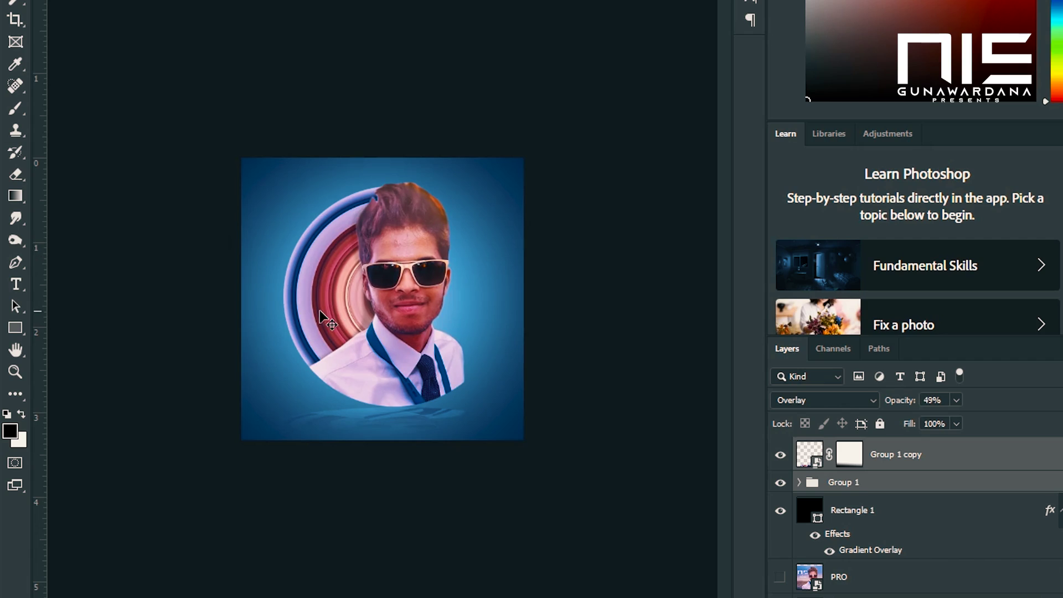